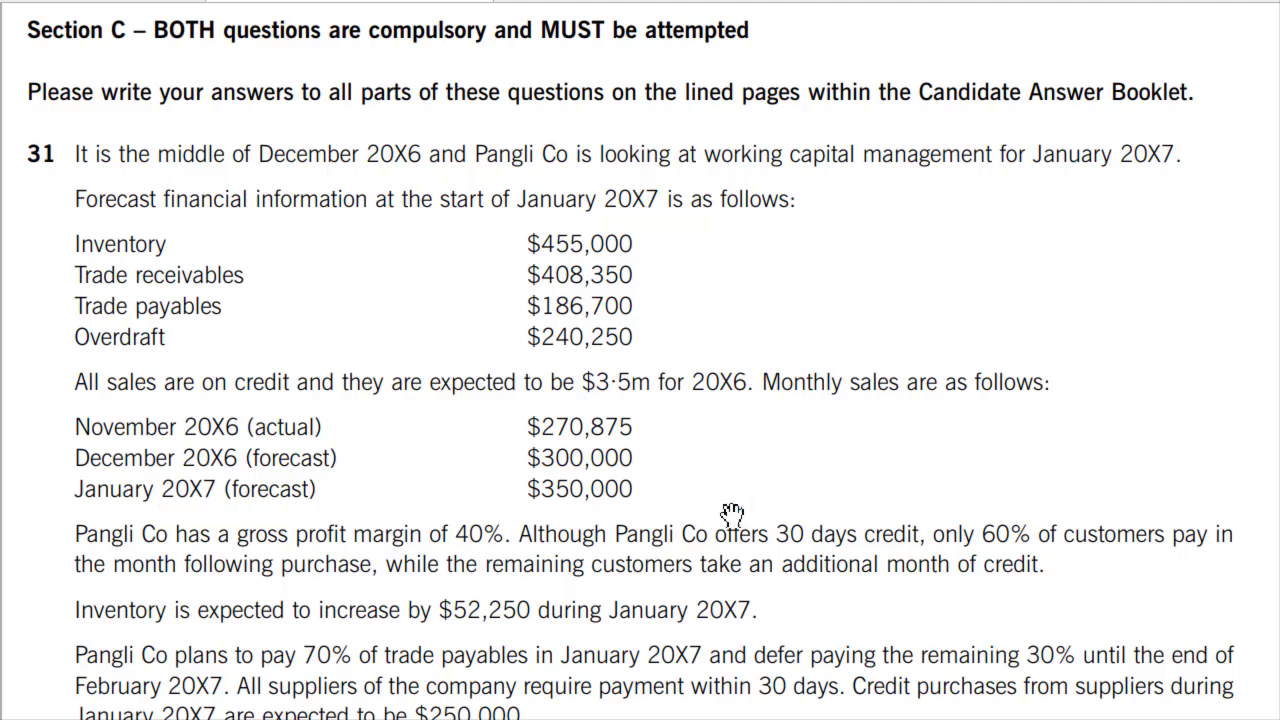
Step: Review the Required question parts, then label cell A2 as section 'Ai'
scroll(923, 456, down, 2)
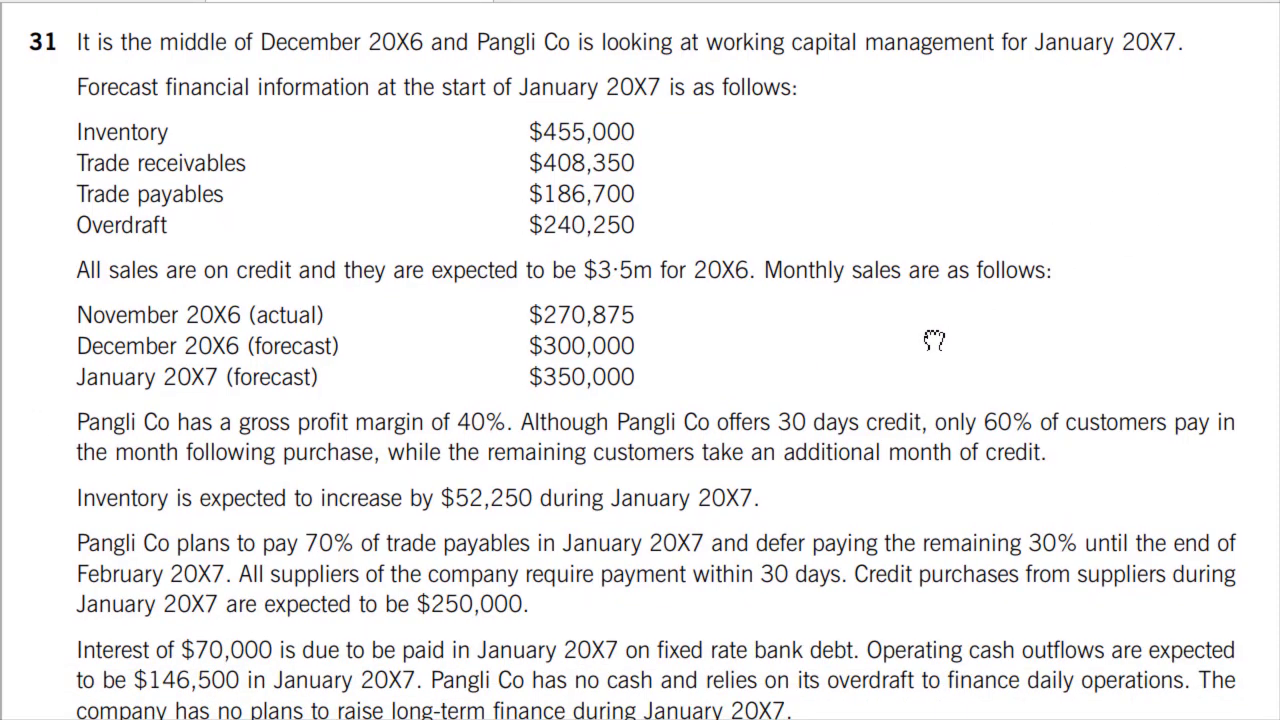
drag(858, 532, 809, 127)
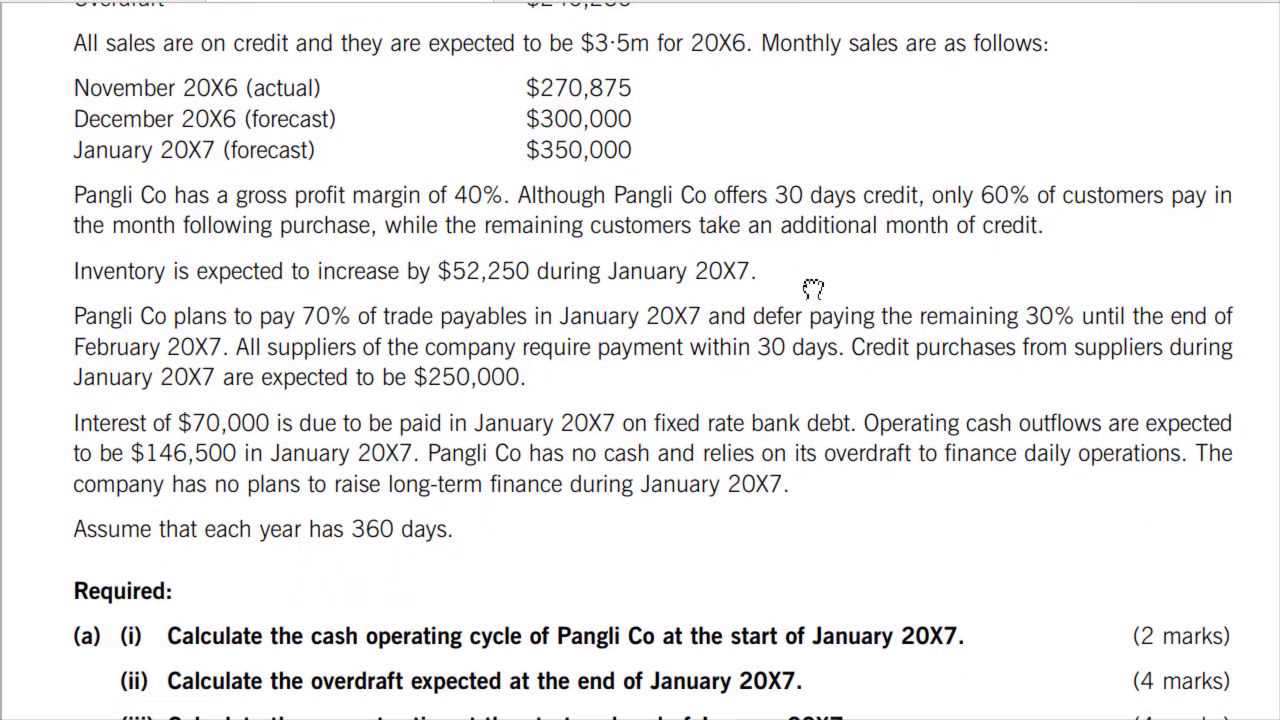
scroll(809, 127, down, 1)
scroll(800, 418, down, 1)
scroll(800, 420, down, 1)
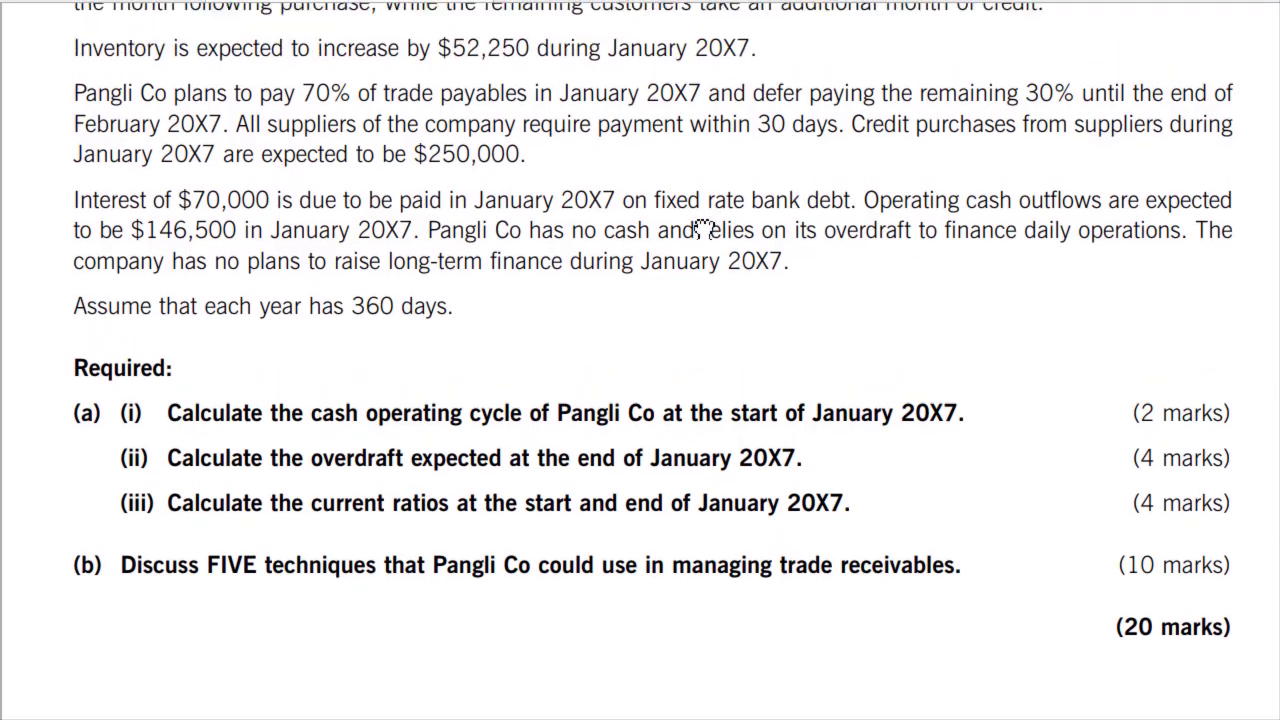
scroll(707, 274, up, 4)
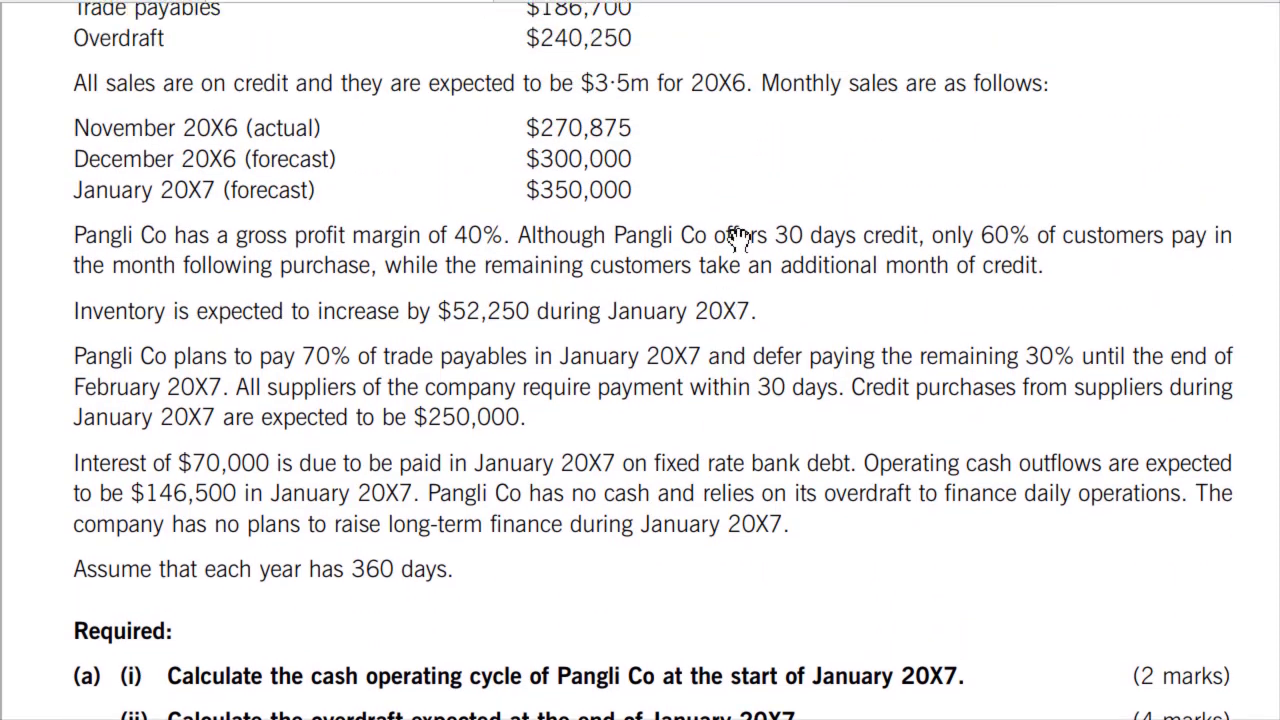
scroll(742, 252, up, 1)
scroll(748, 300, up, 1)
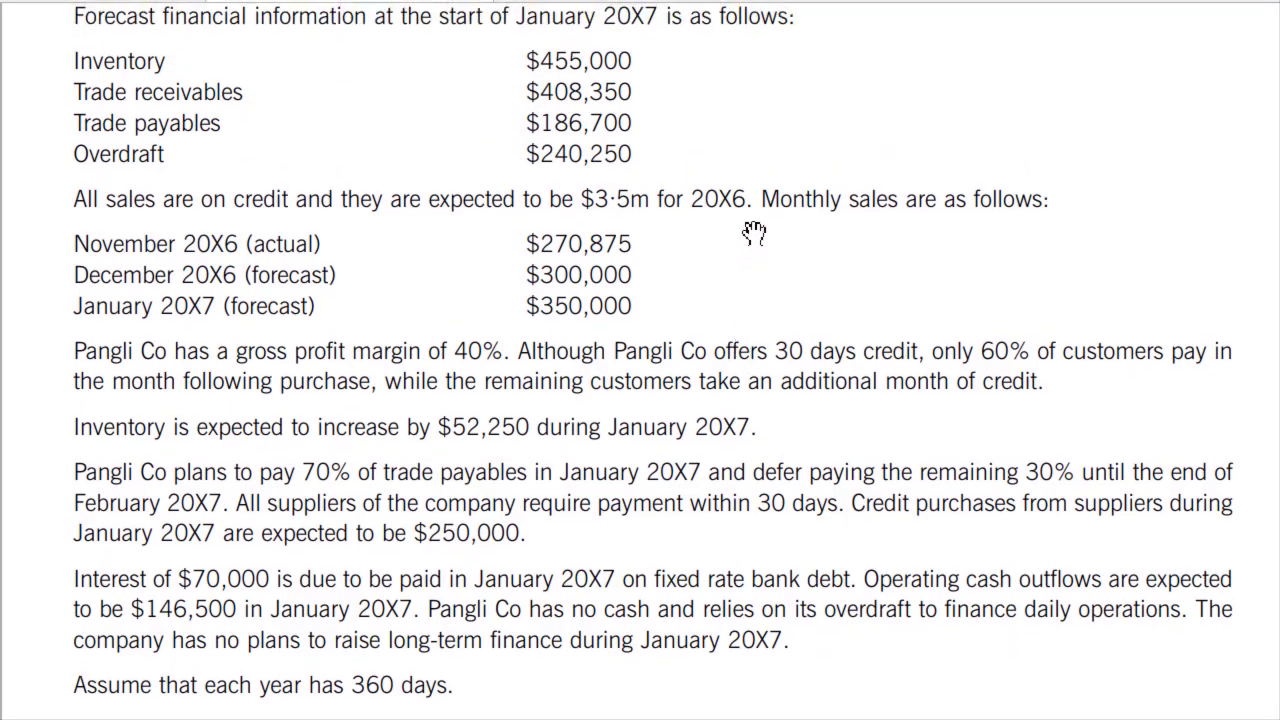
scroll(753, 260, up, 1)
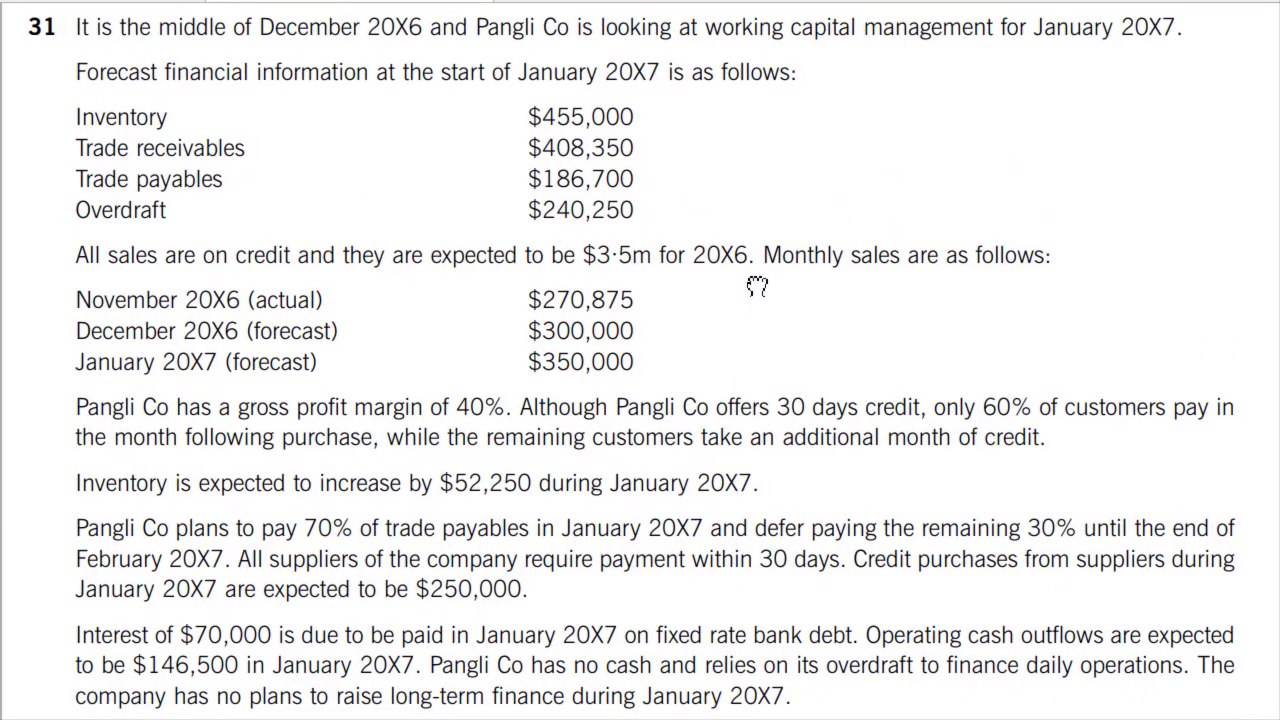
scroll(750, 300, up, 1)
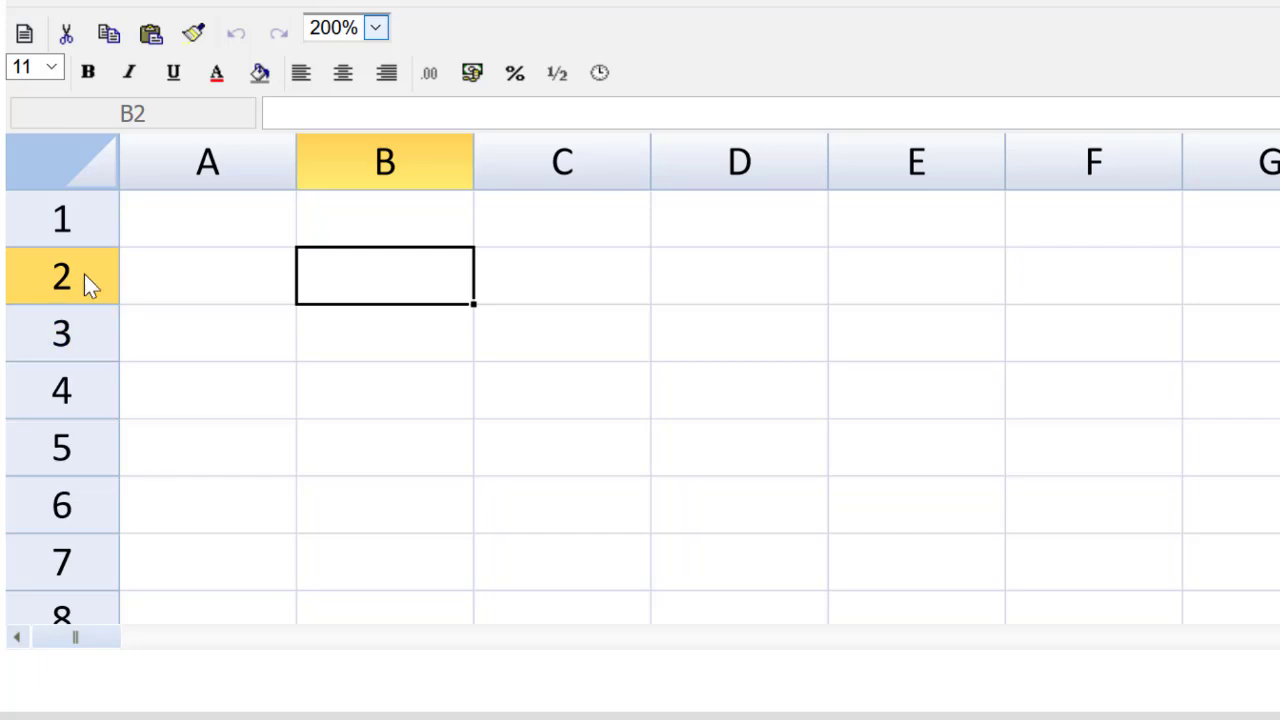
click(168, 277)
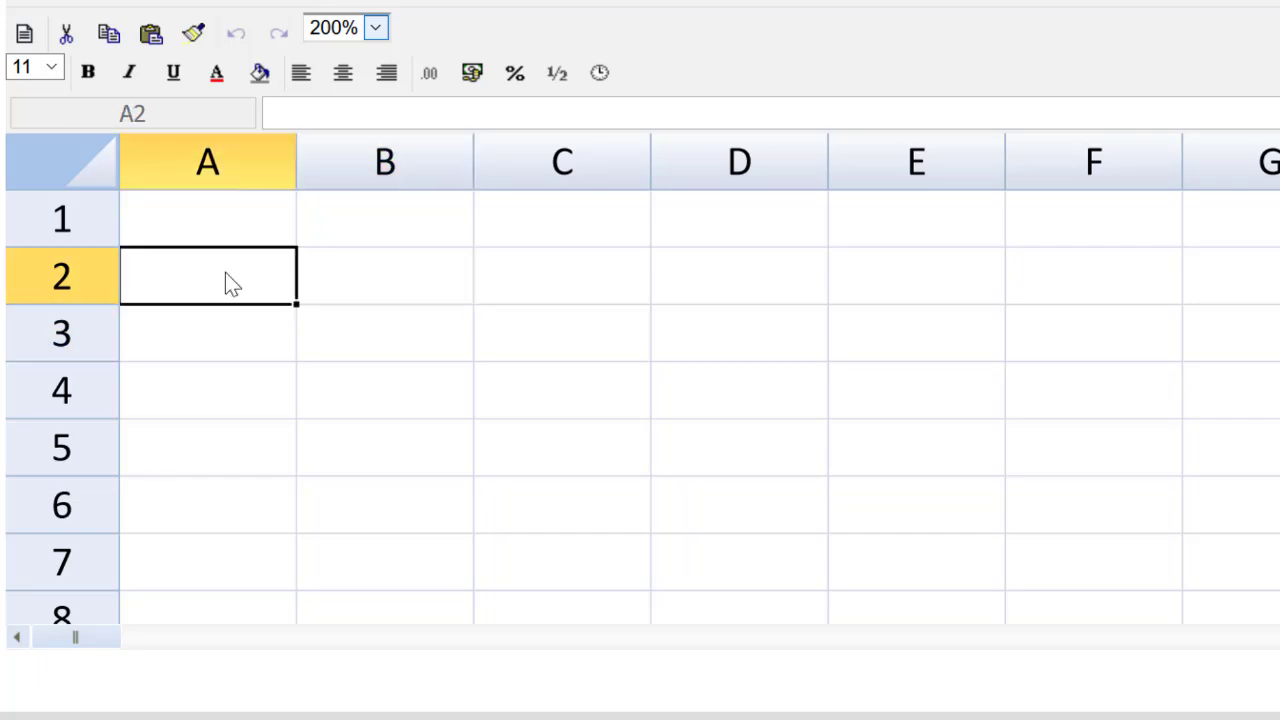
text(A)
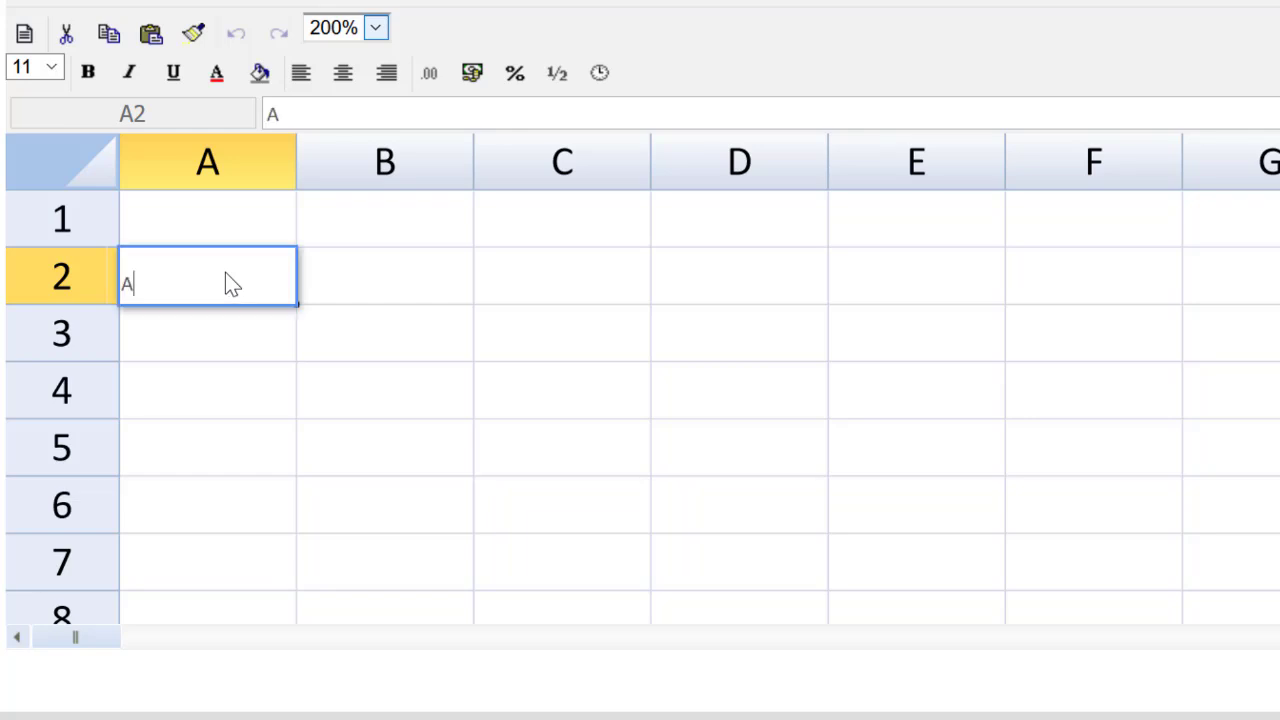
text(i)
click(333, 310)
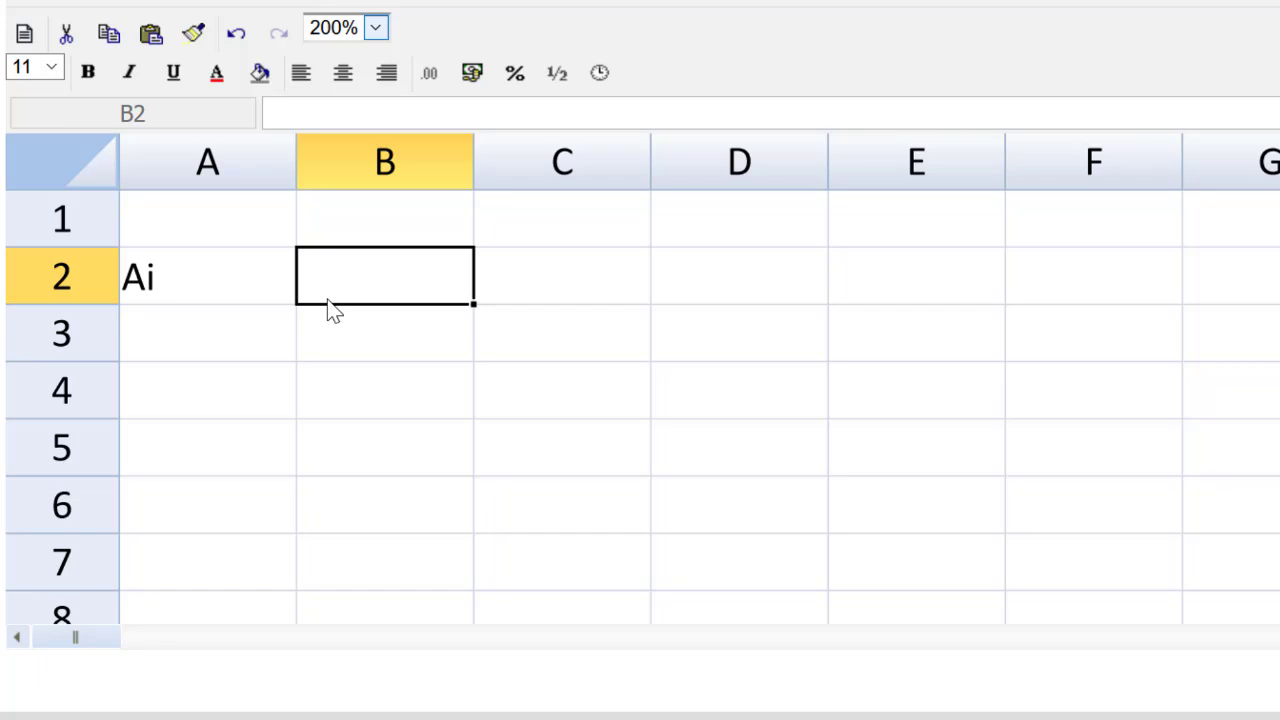
Step: List 'I days', 'TR days', 'TP days' and 'Cash operating cycle' down B2:B5
text(I)
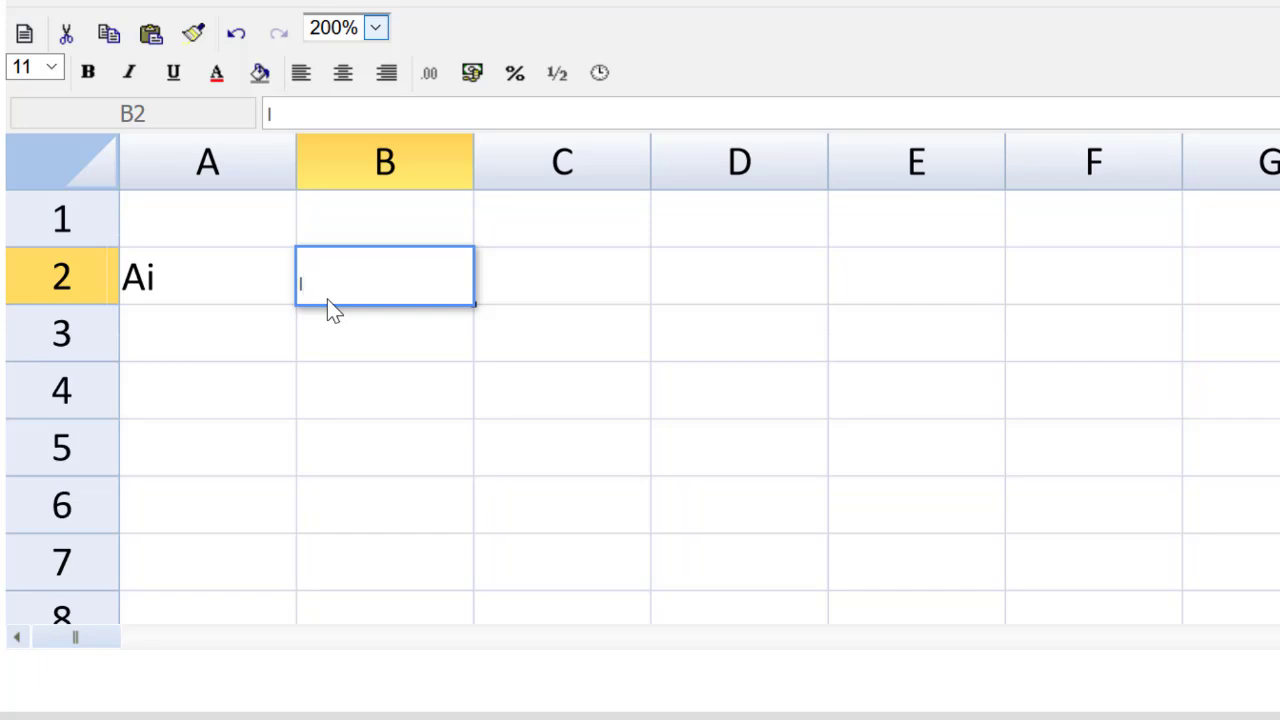
text(days)
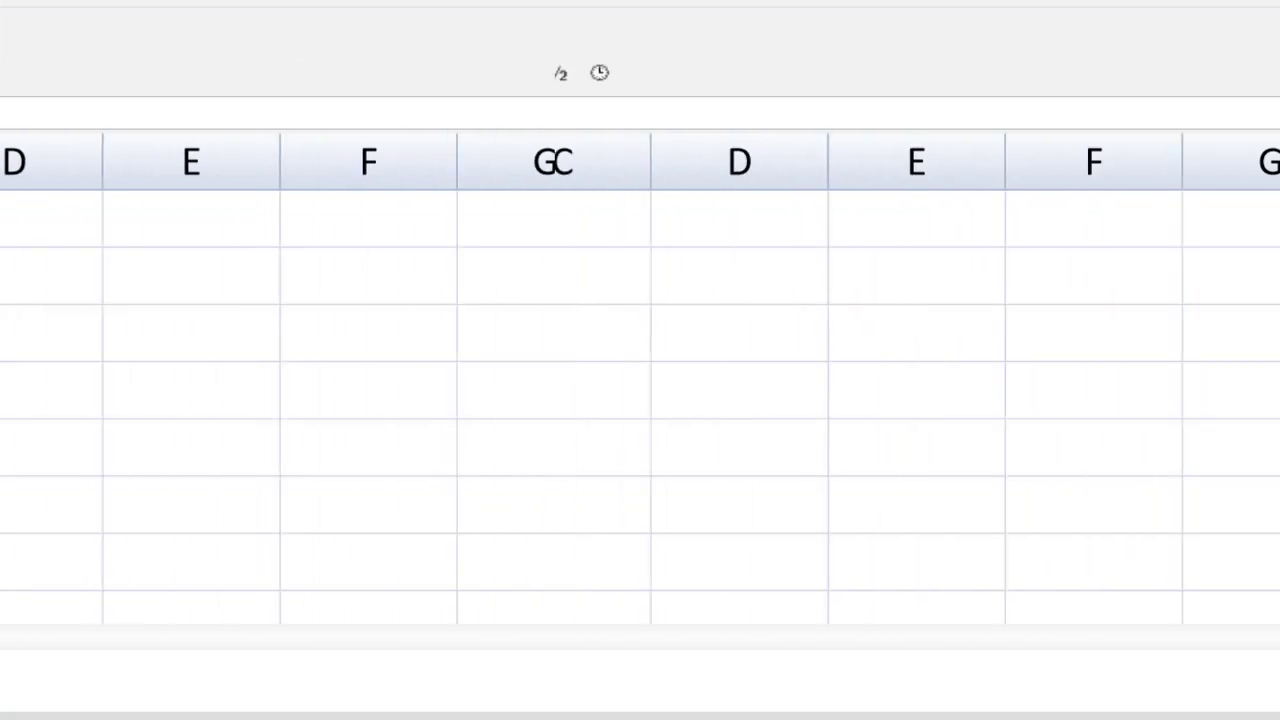
key(Return)
text(TR days)
key(Return)
text(TP days)
key(Return)
text(CAs)
key(BackSpace)
key(BackSpace)
text(ash operating cycle)
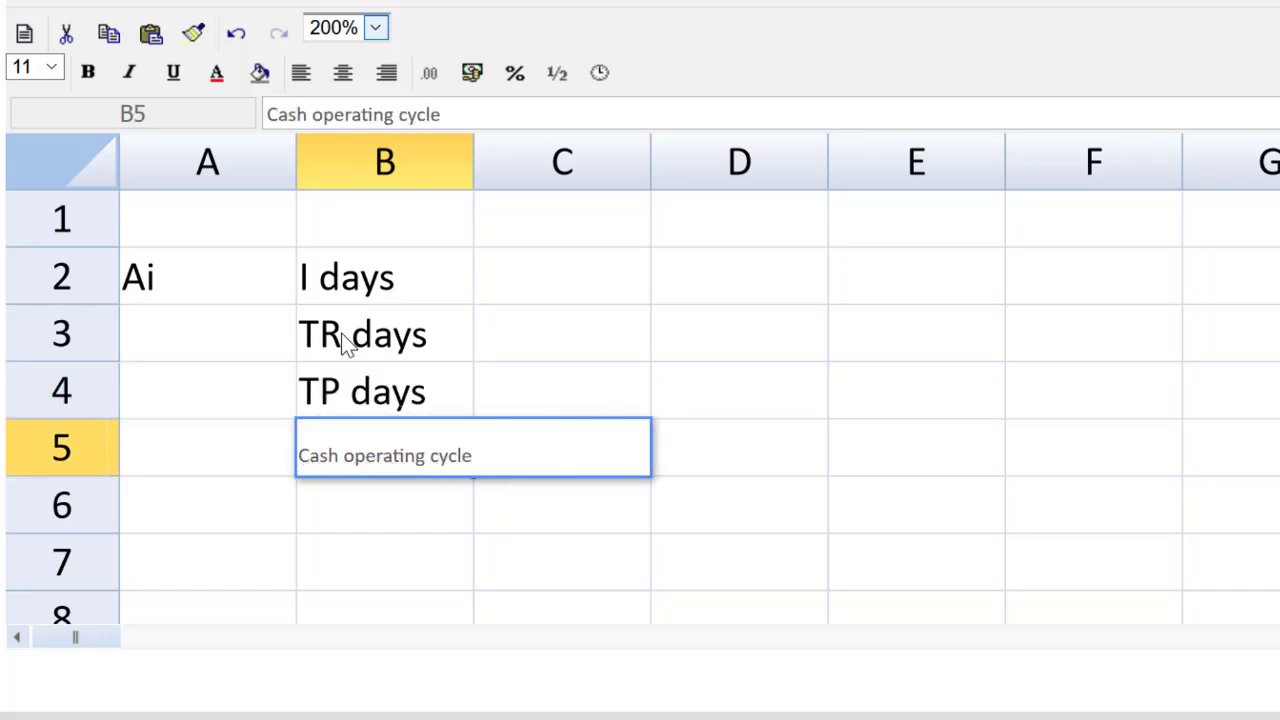
key(Return)
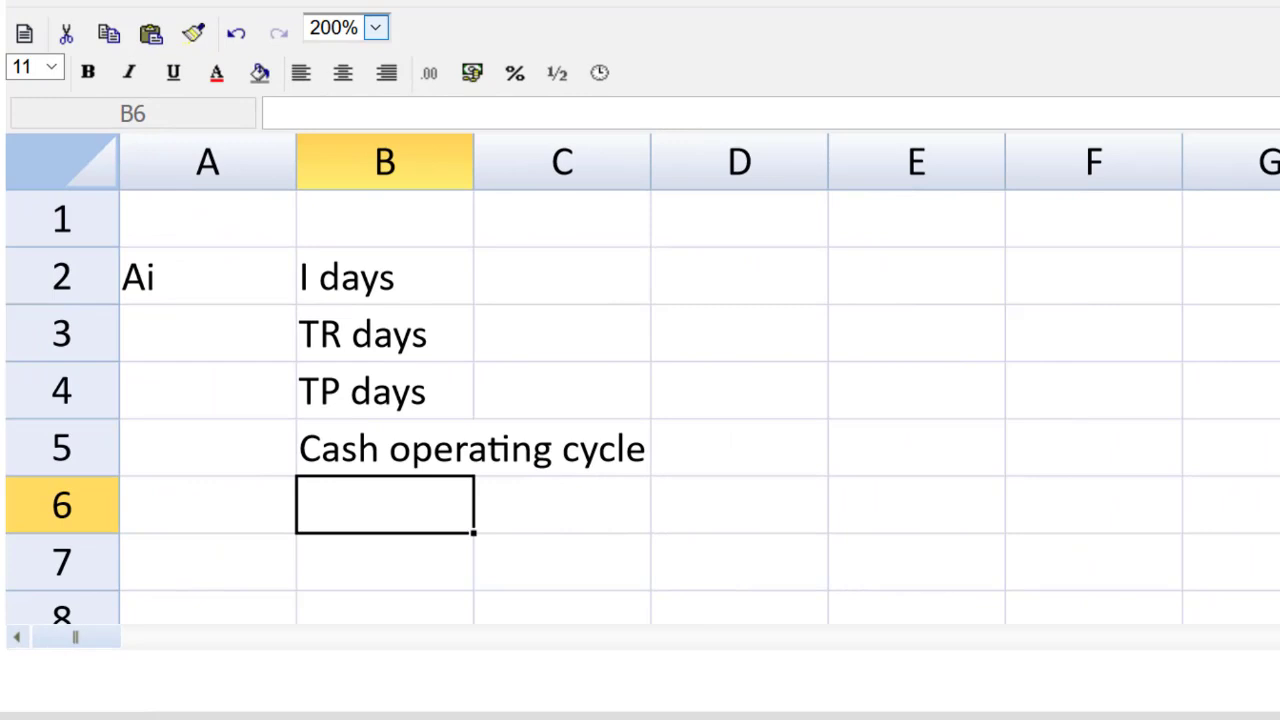
Step: Autofit column B, label E2 'w1 CoS' and narrow column D to a slim gap
double_click(474, 178)
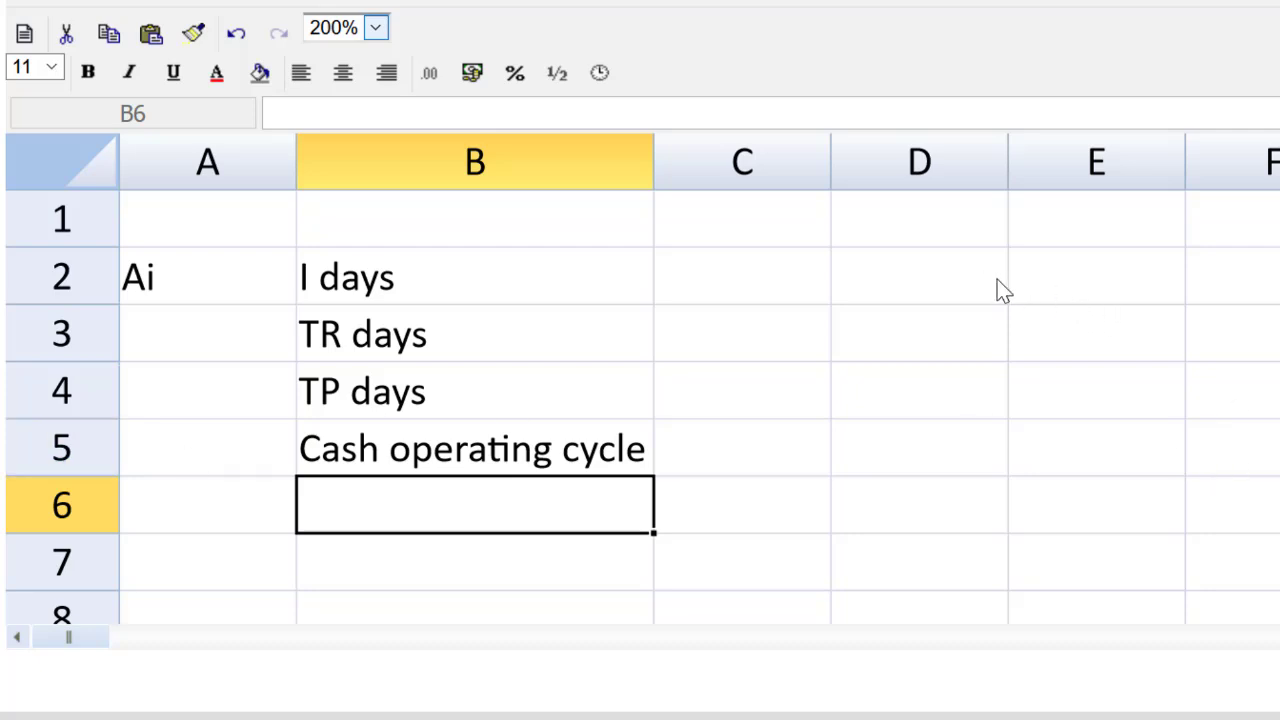
click(1032, 290)
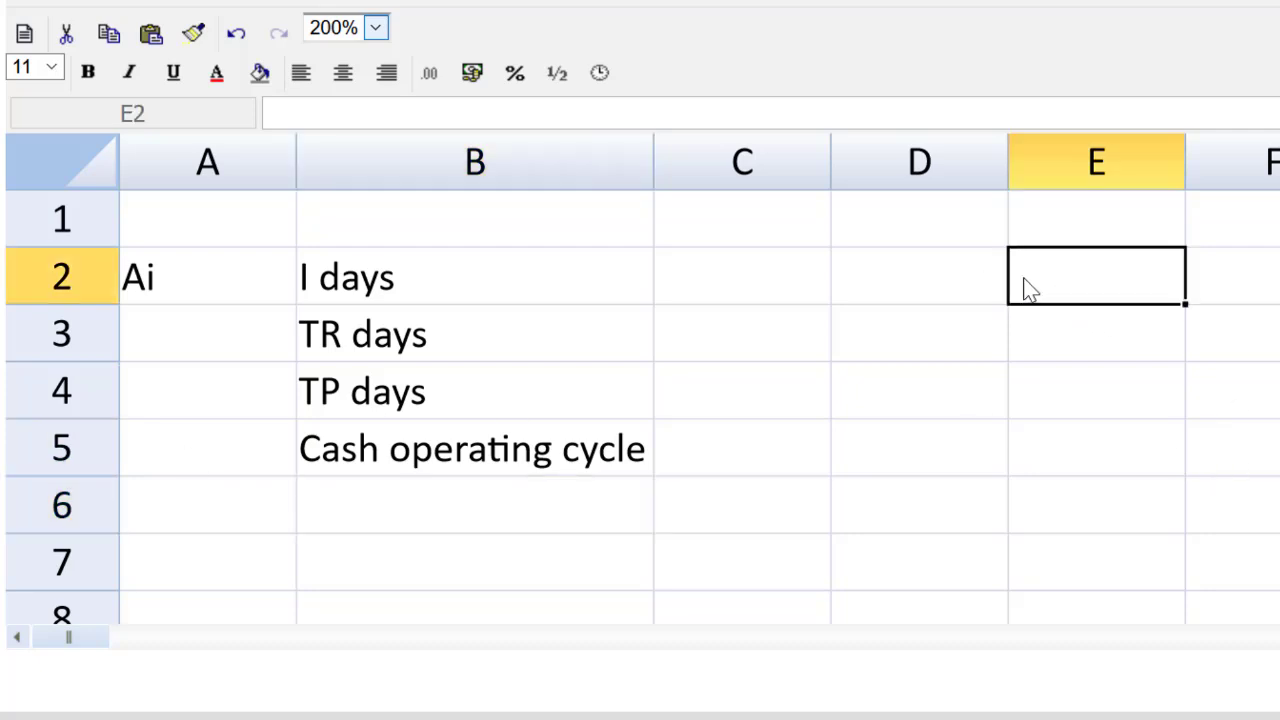
text(w1 CoS)
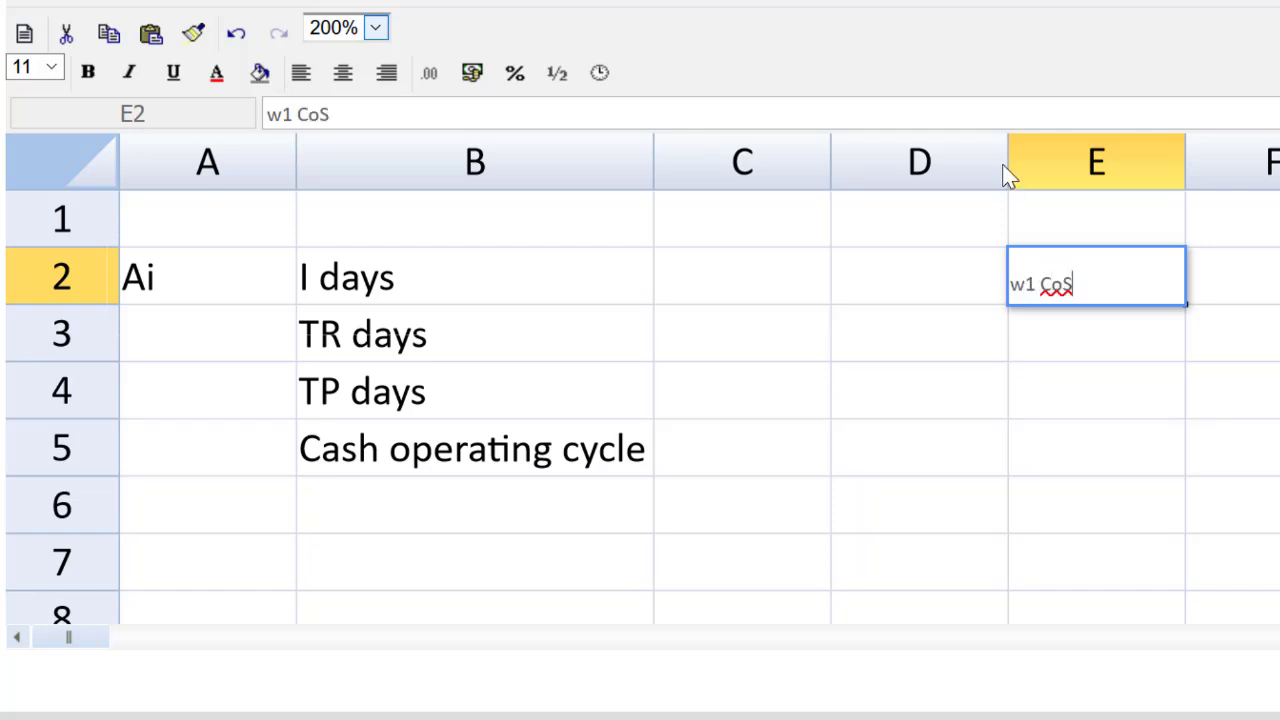
drag(1007, 163, 881, 152)
Step: Enter cost of sales =3500000*.6 in F2, giving 2,100,000
click(1086, 290)
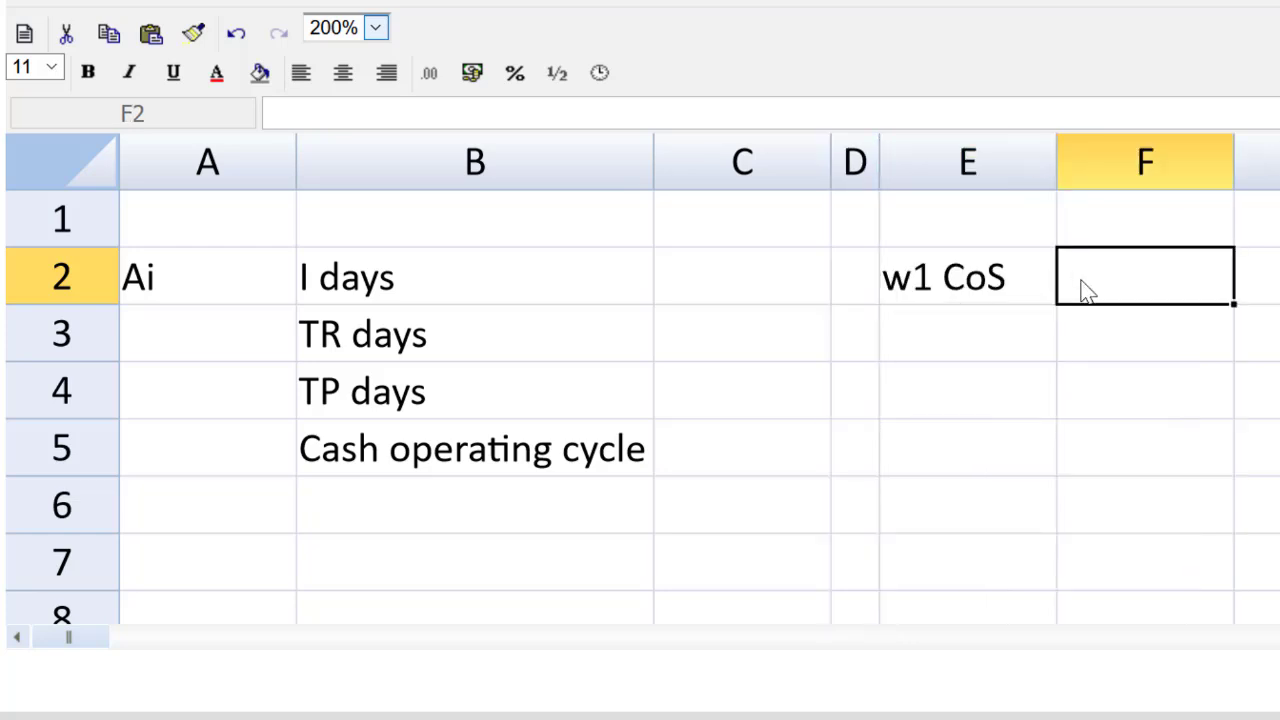
double_click(1086, 290)
text(=3500000)
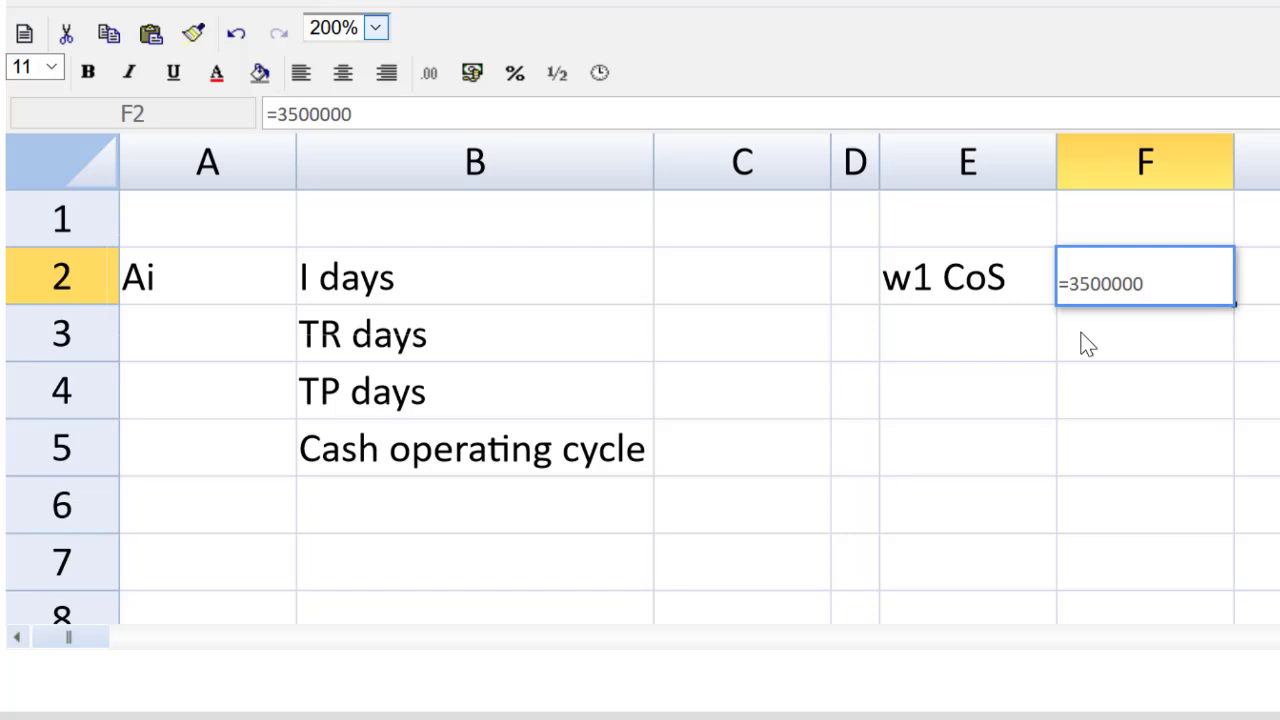
text(*.6)
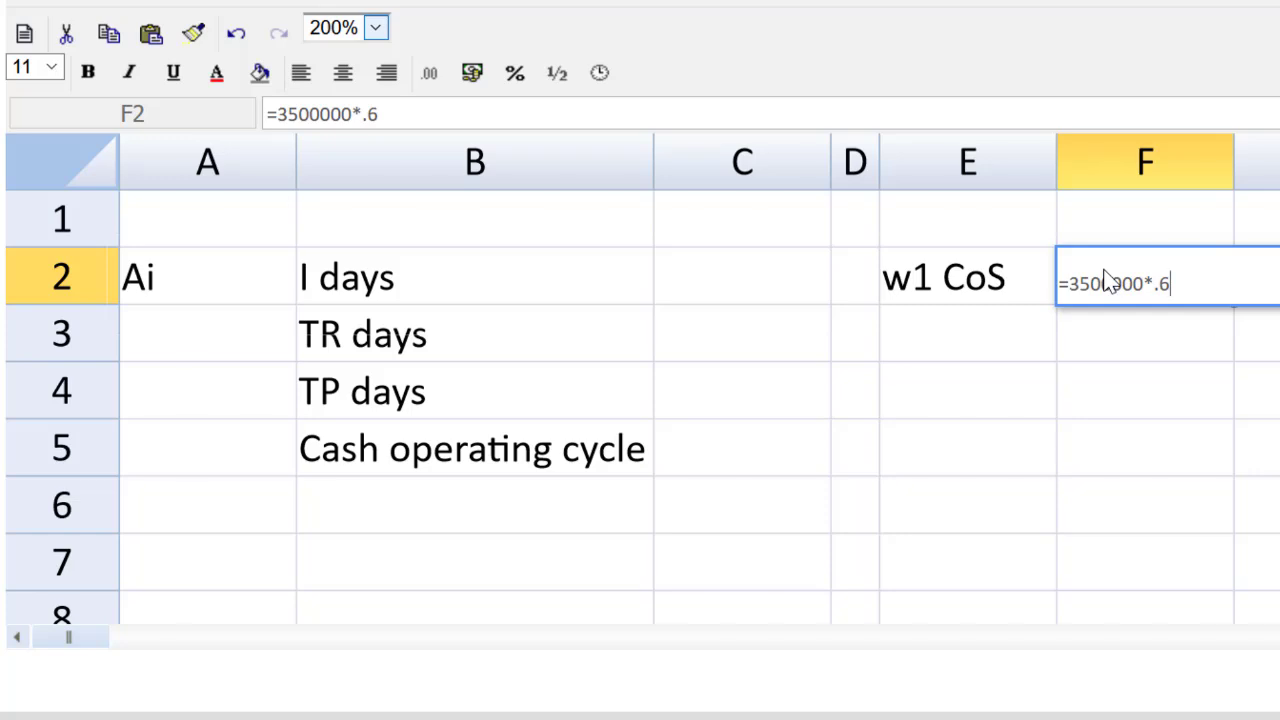
key(Return)
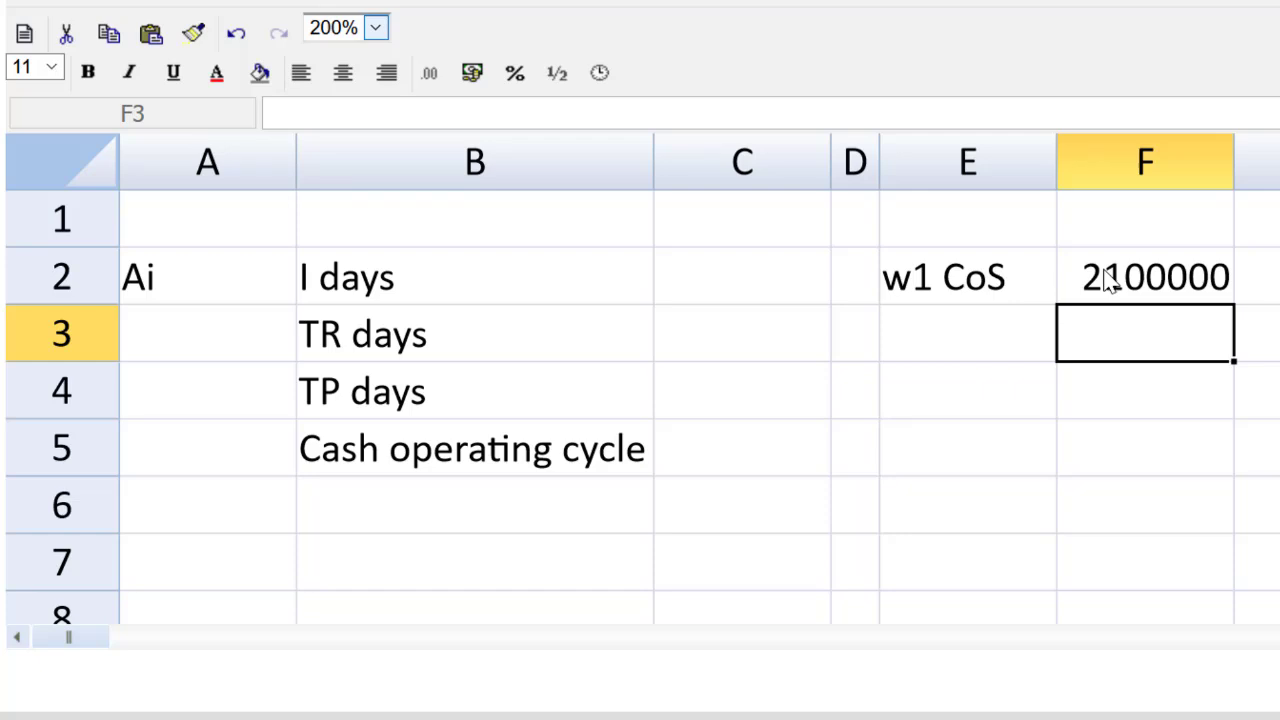
Step: Calculate inventory days in C2 as (455000/F2)*360, giving 78
click(722, 284)
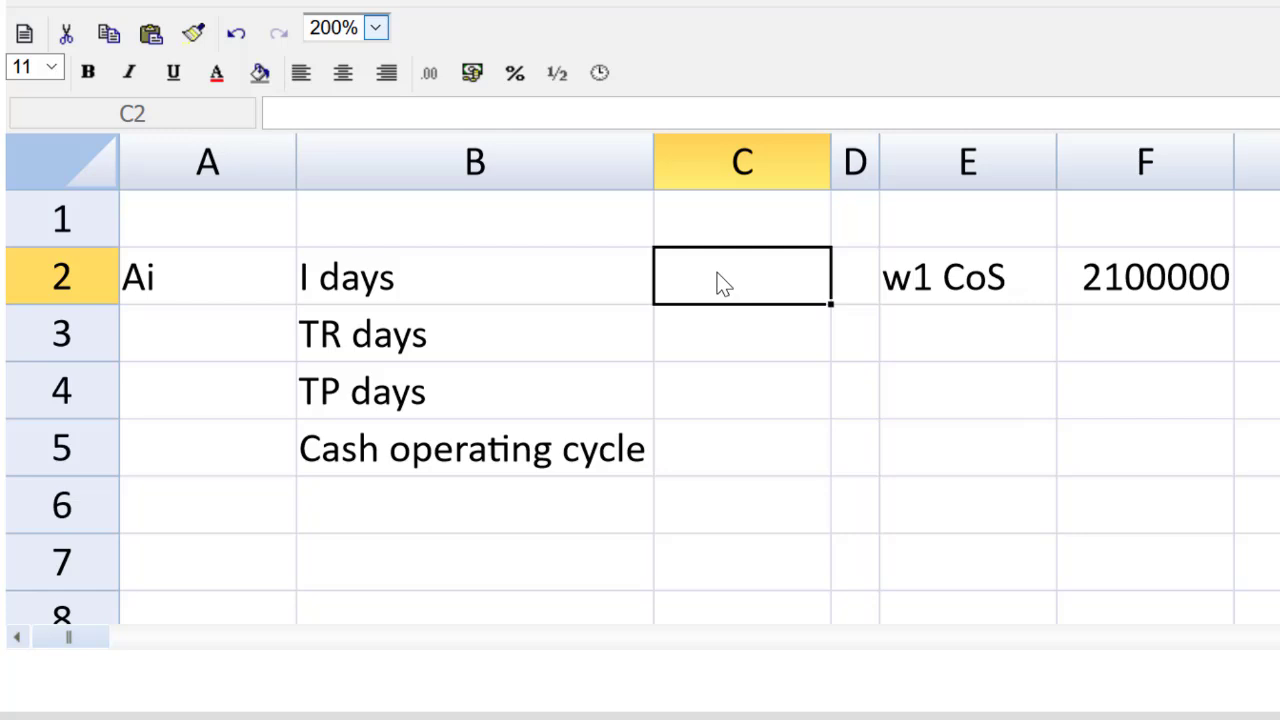
text(=(455000/)
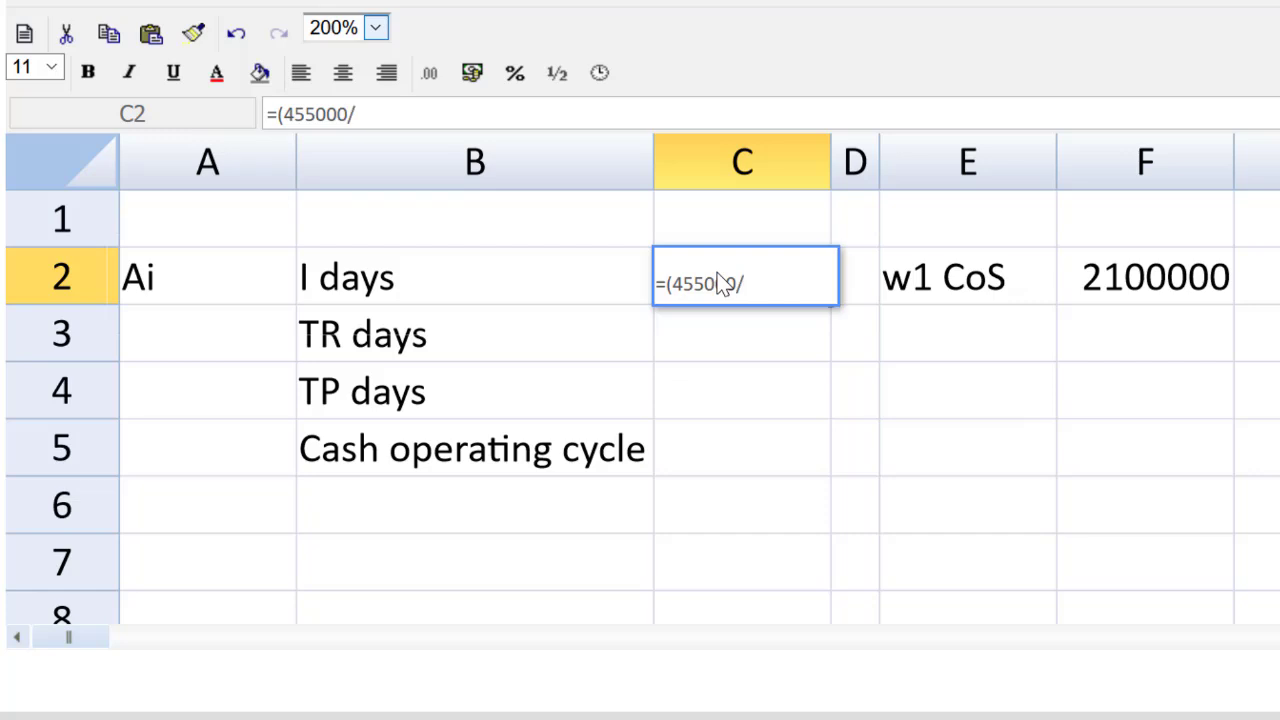
click(1116, 280)
text()*)
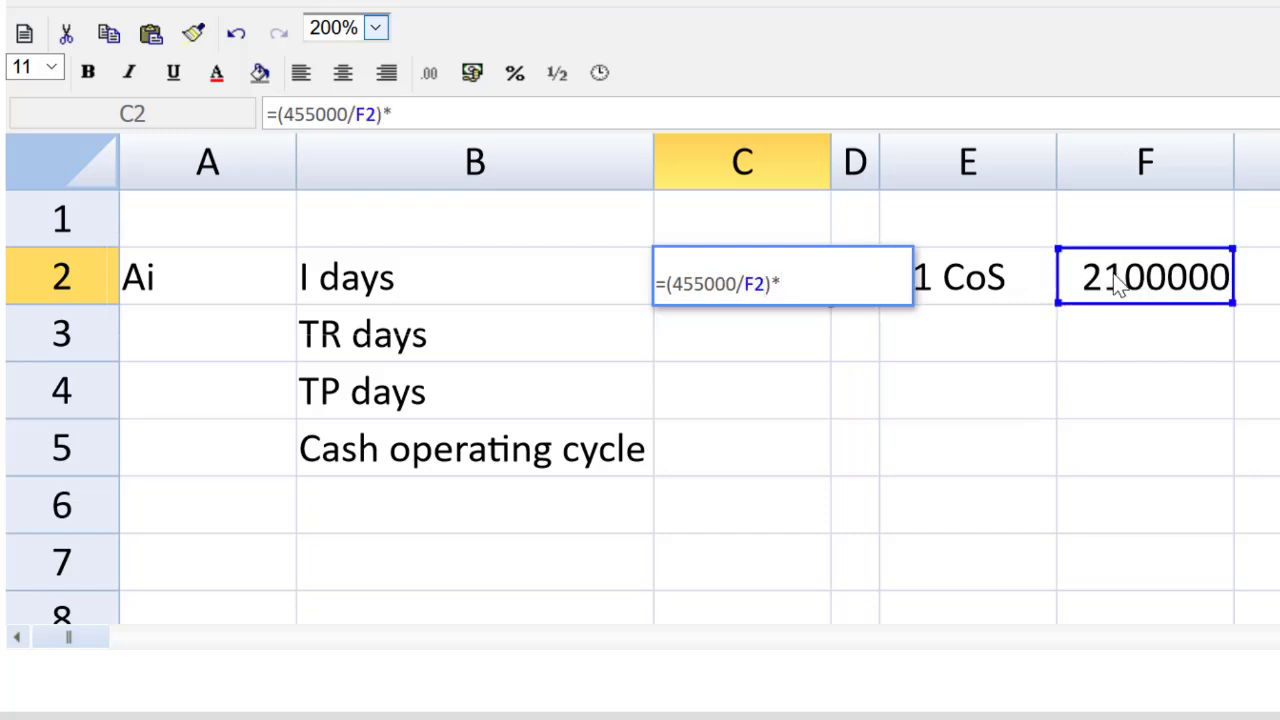
text(360)
key(Return)
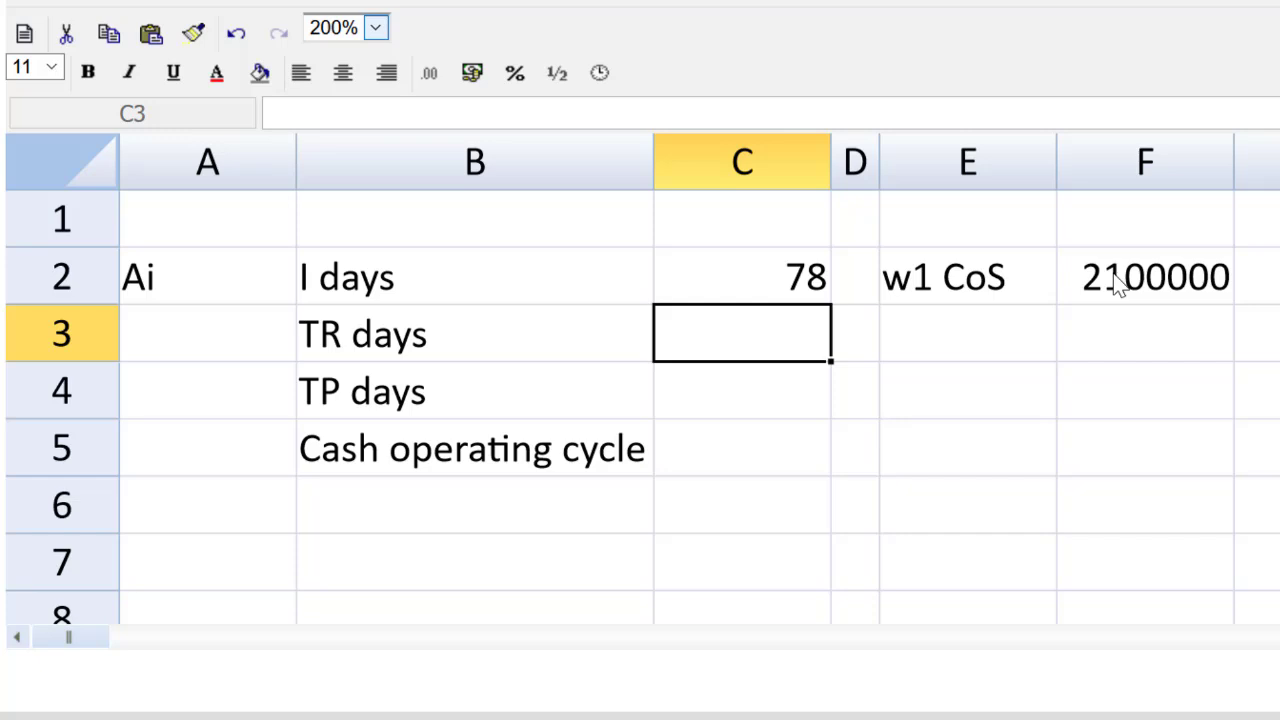
Step: Enter receivables days =408350/3500000*360 in C3, giving 42.00171
text(=)
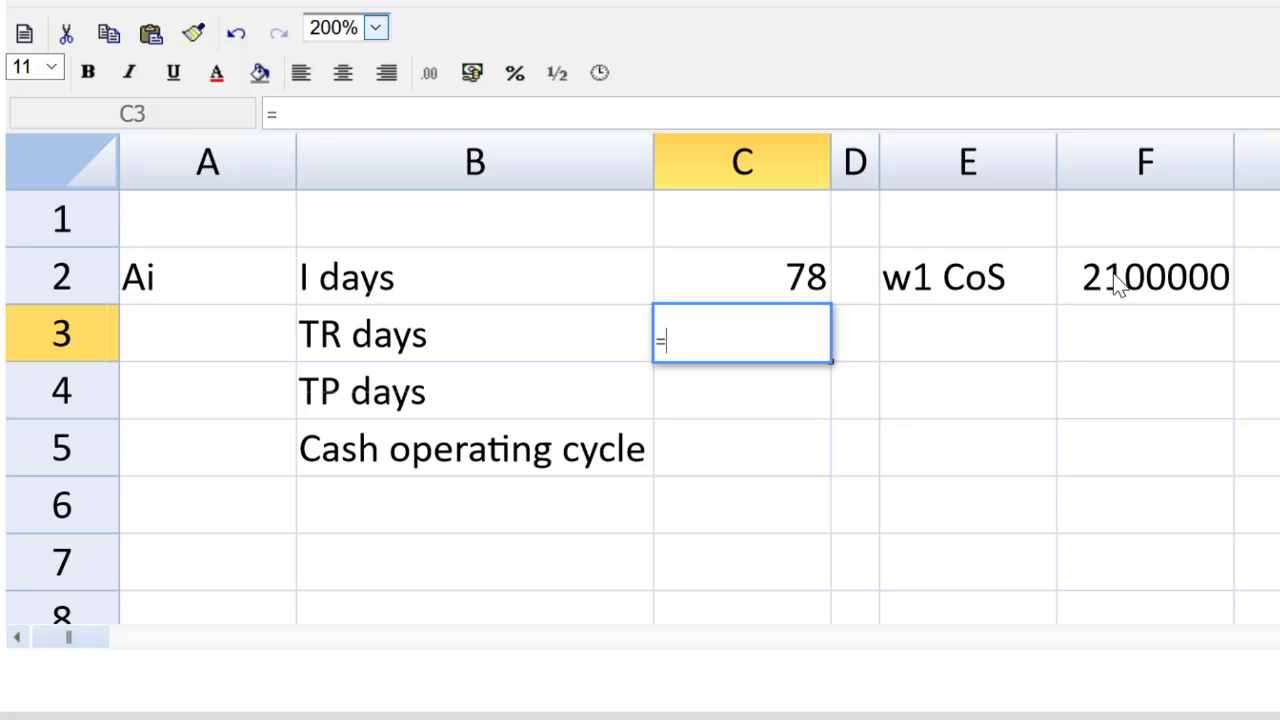
text(4083509)
key(BackSpace)
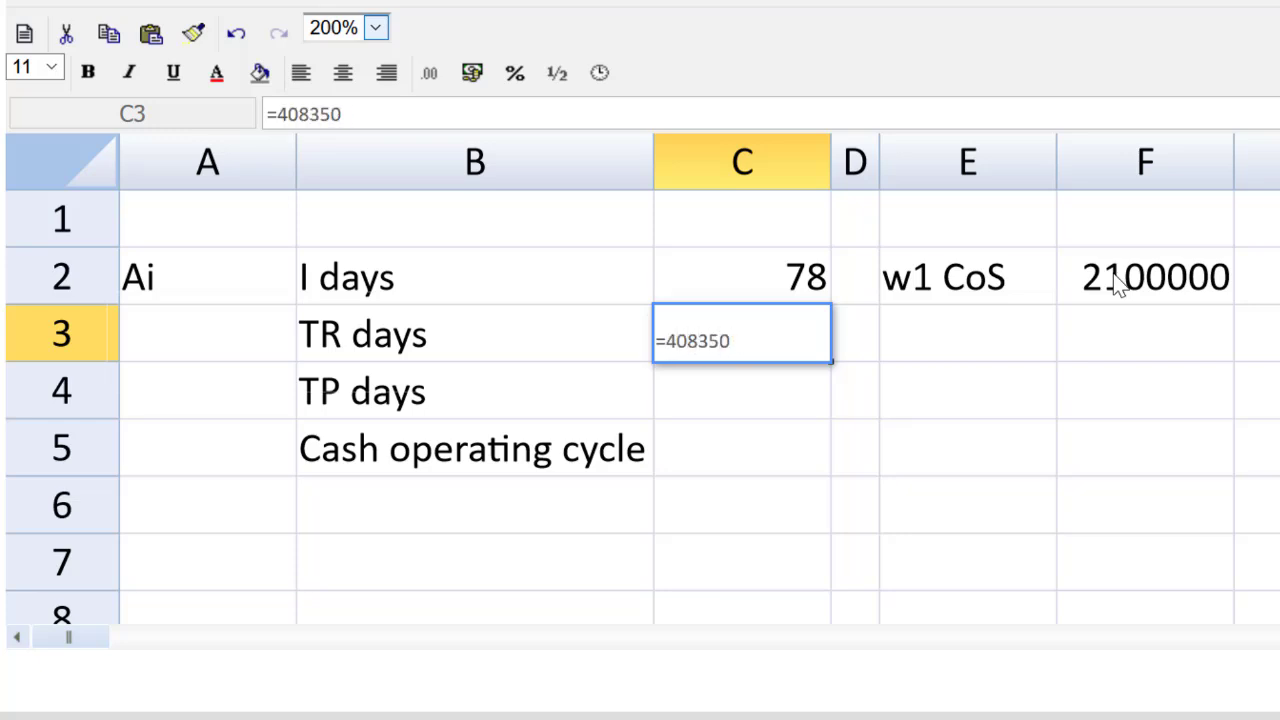
text(/3500000)
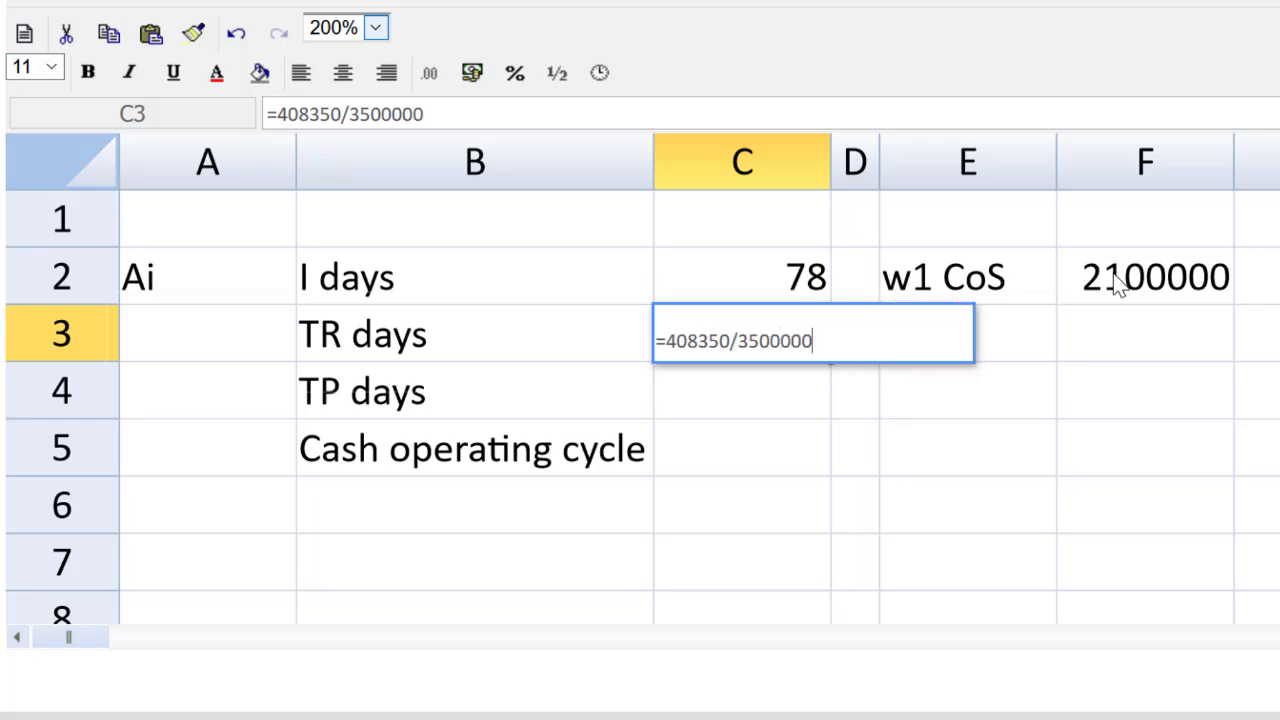
text(*)
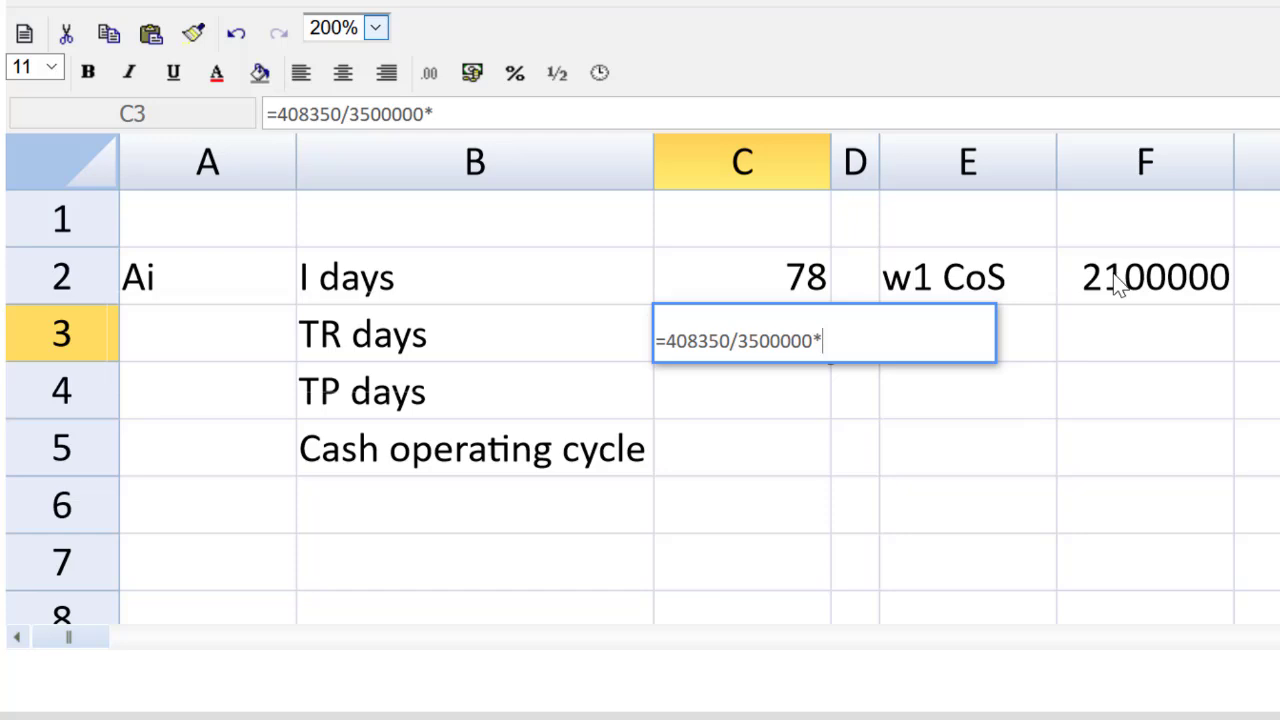
text(360)
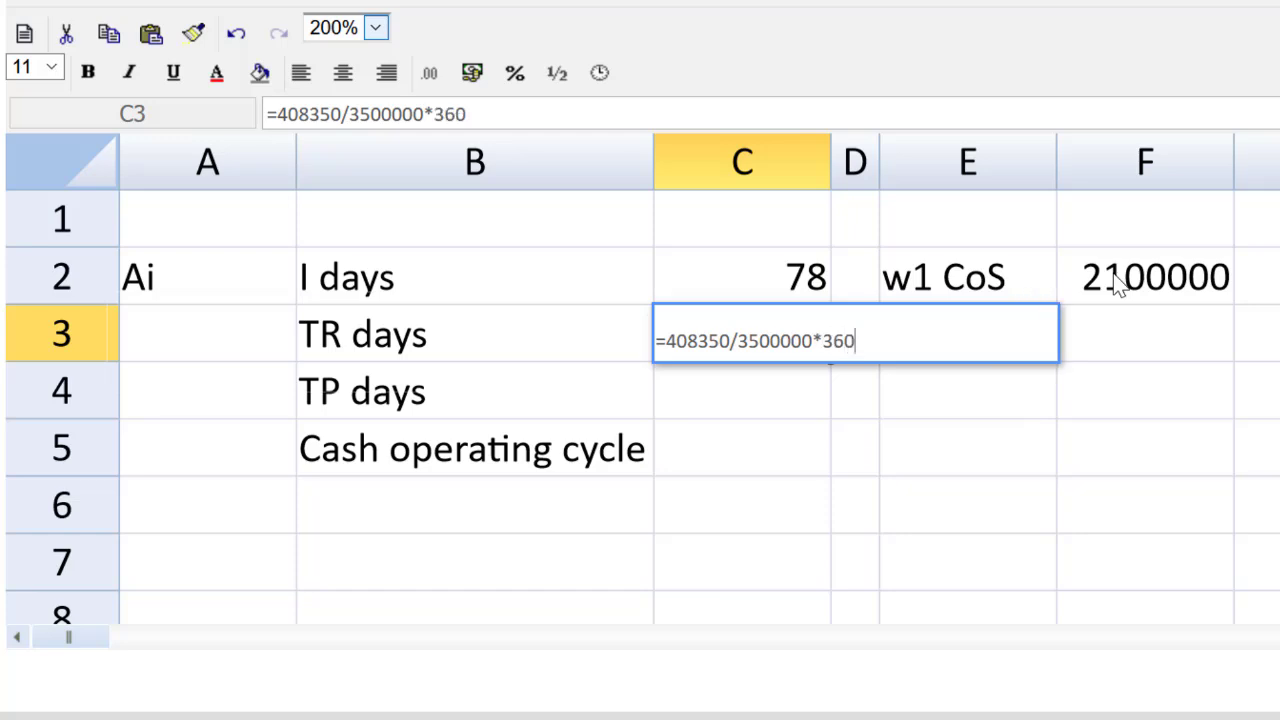
key(Return)
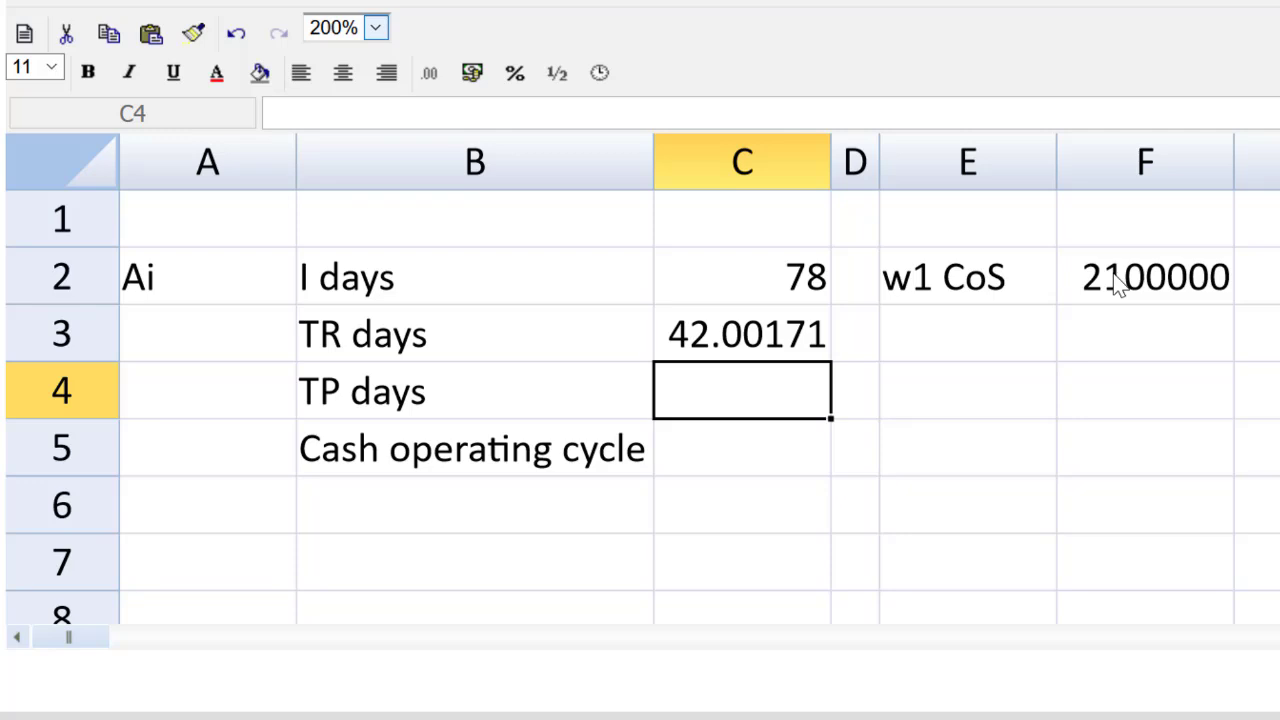
Step: Enter payables days in C4 as =-186700/F2*360, giving -32.0057
text(=186700*)
key(BackSpace)
text(/)
click(1122, 282)
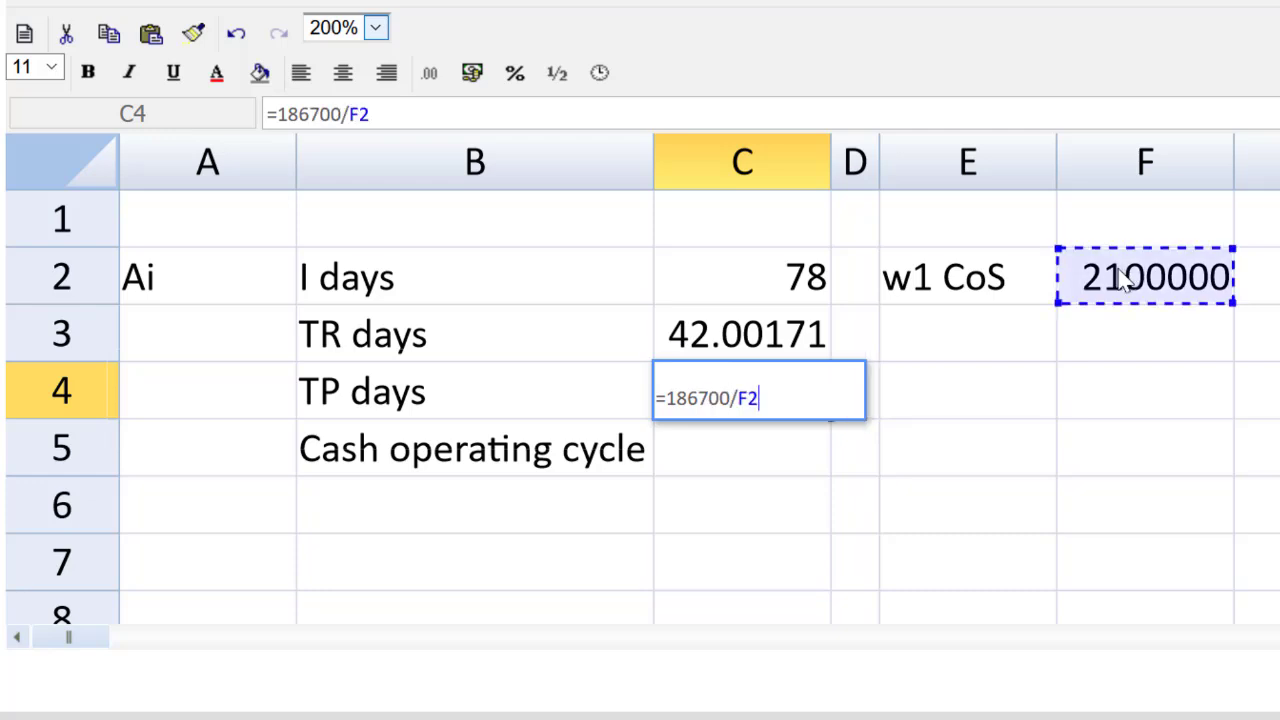
text(*360)
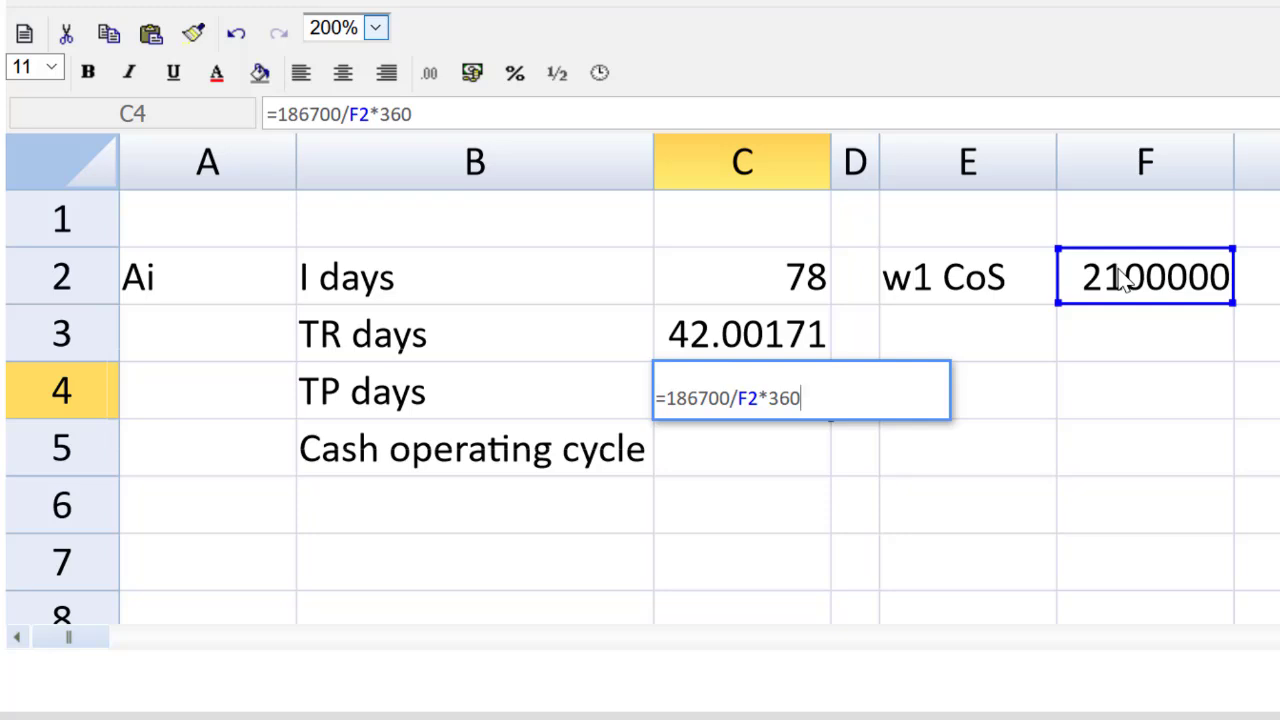
key(Return)
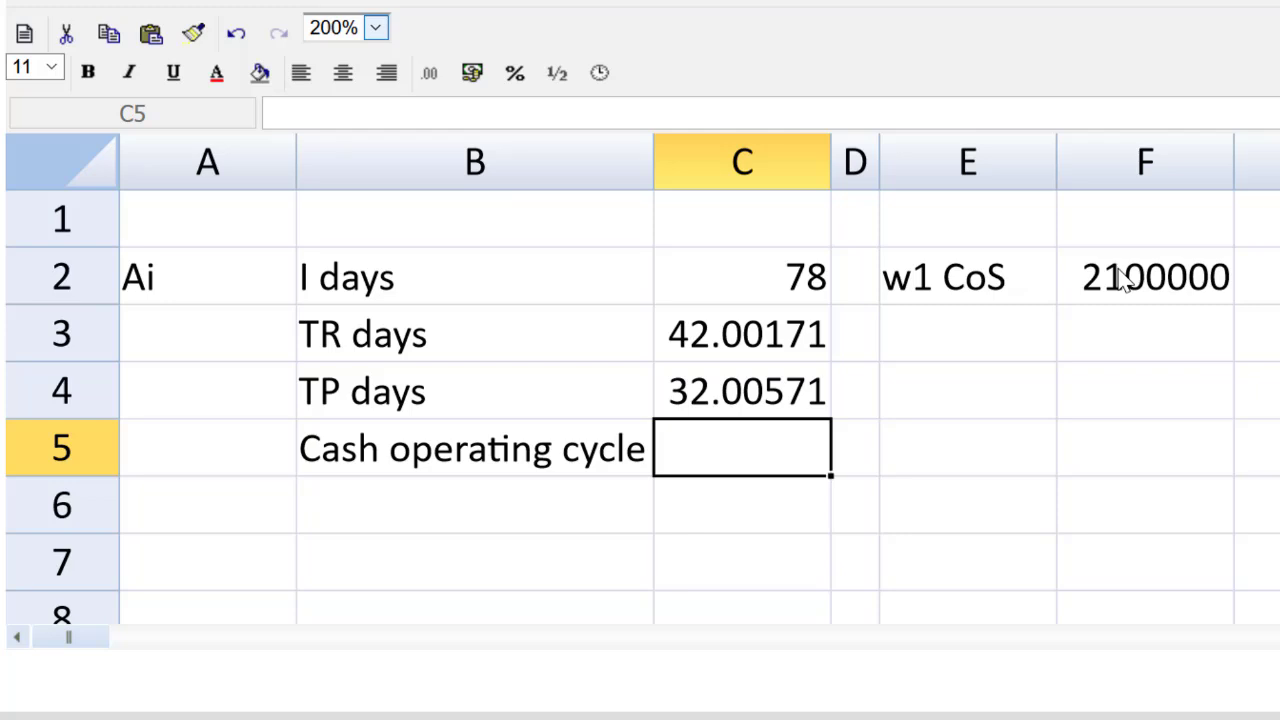
click(762, 392)
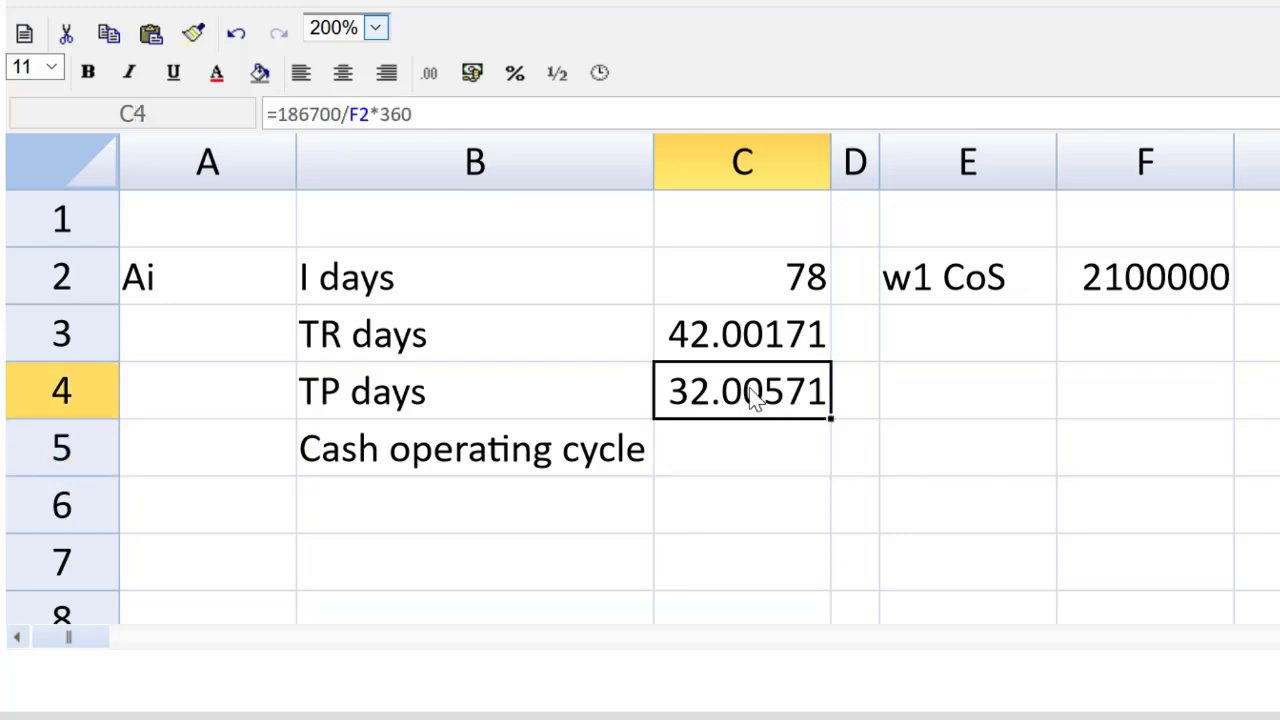
click(278, 114)
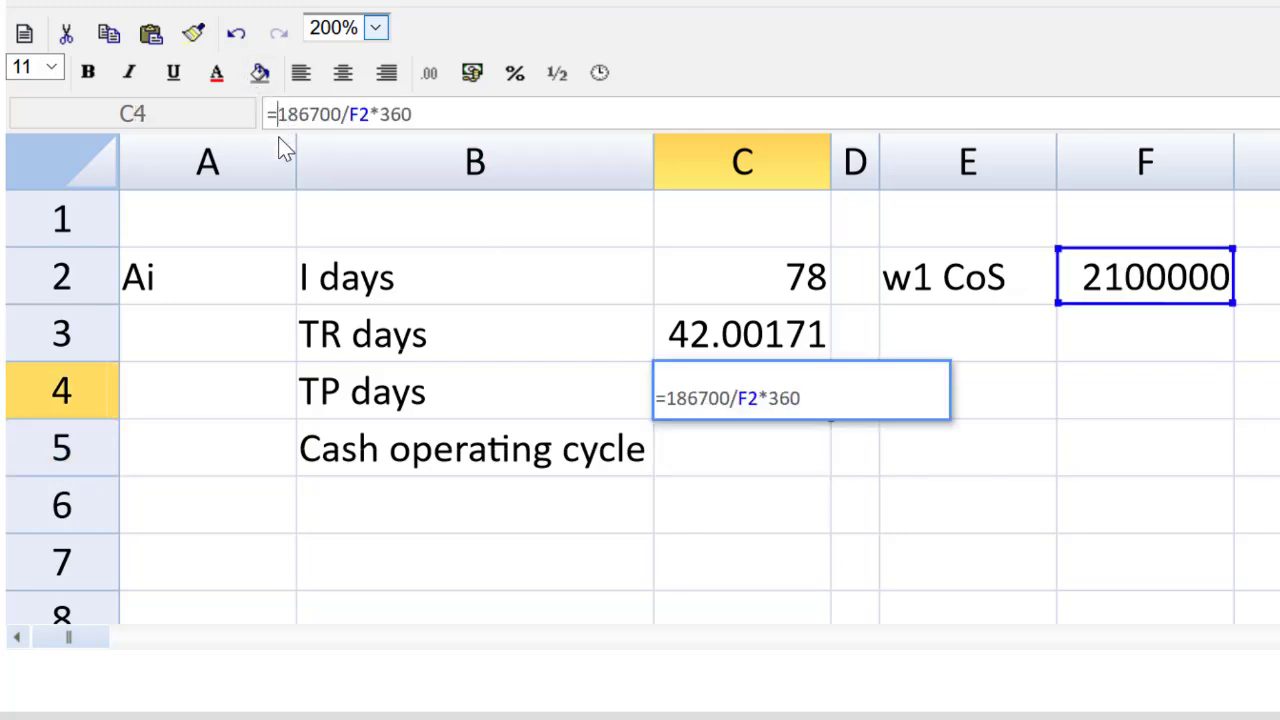
text(-)
key(Return)
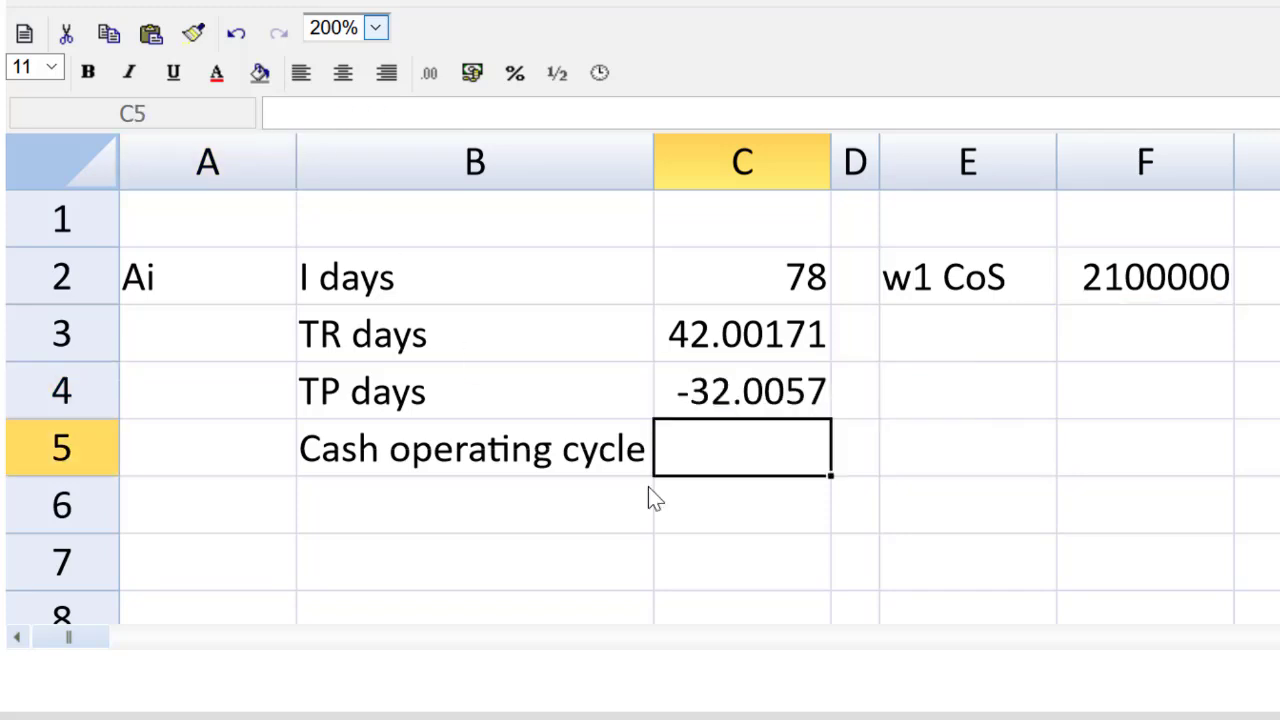
Step: Enter =SUM(C2:C4) in C5 for a cash operating cycle of 87.996 days
text(=)
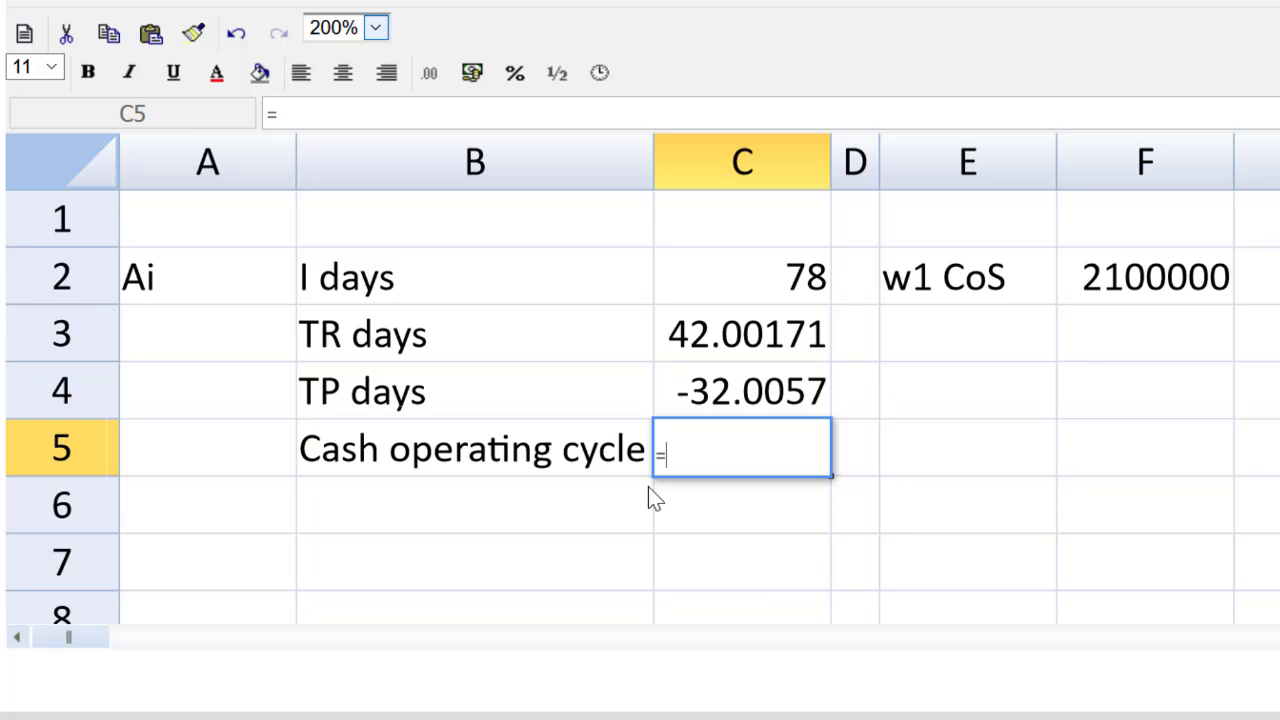
text(sum)
key(Tab)
drag(723, 275, 726, 390)
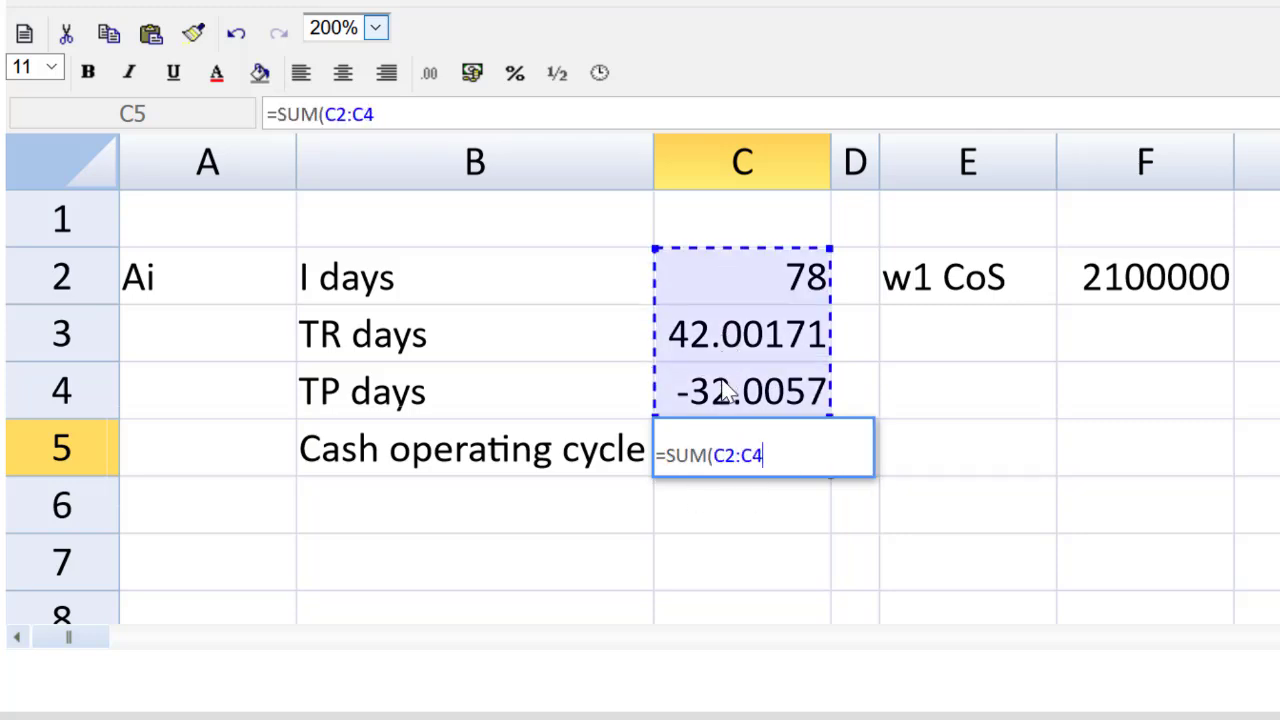
text())
key(Return)
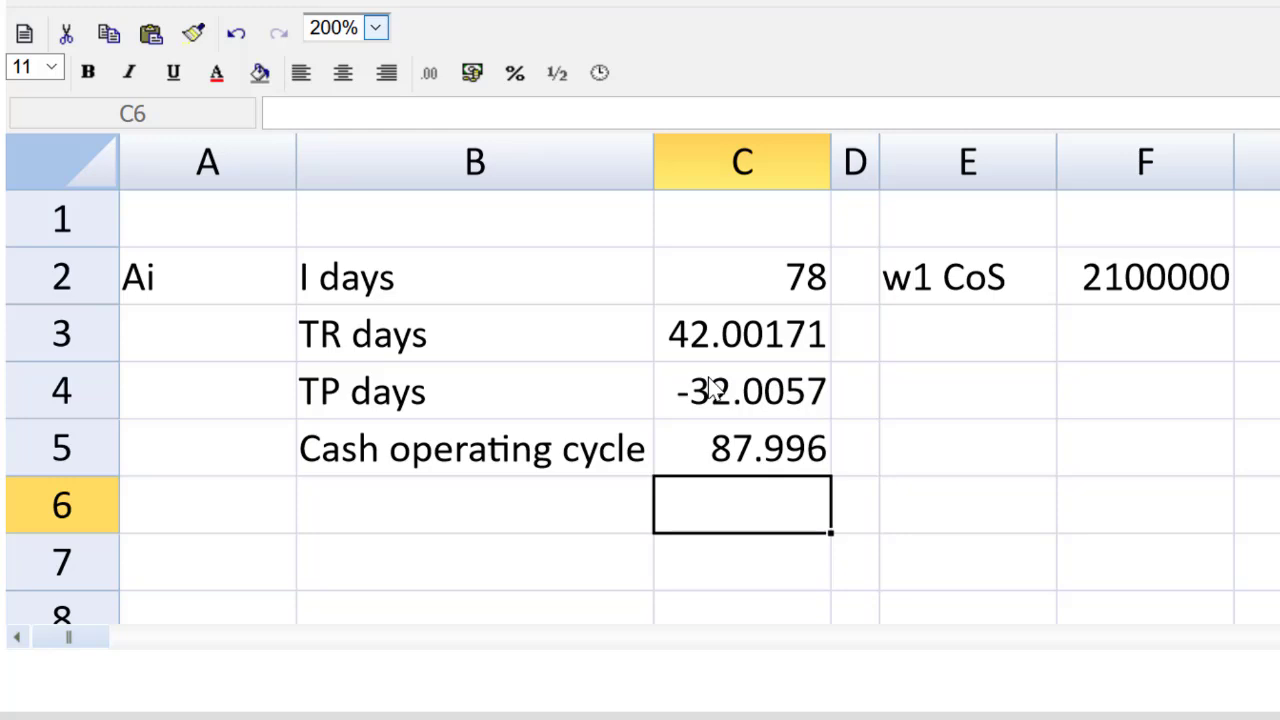
Step: Format columns C to F as #,##0.00 with thousands separators and two decimals
click(729, 180)
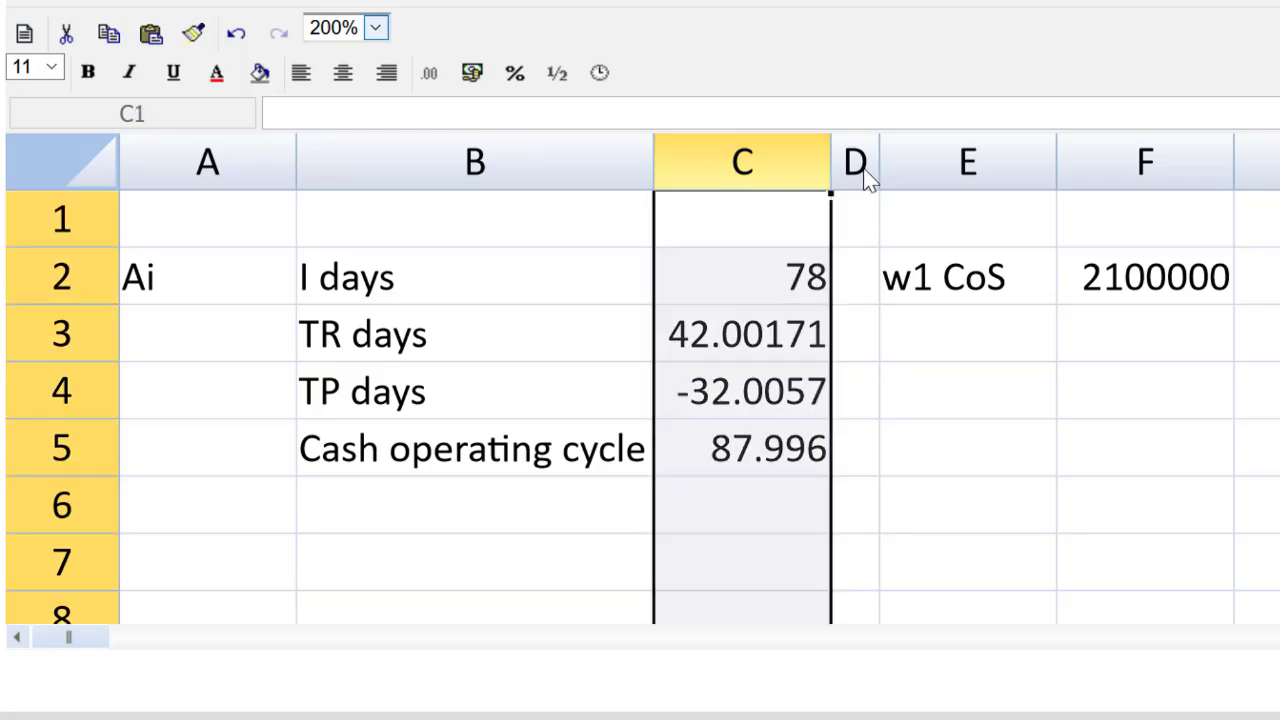
drag(731, 183, 1093, 160)
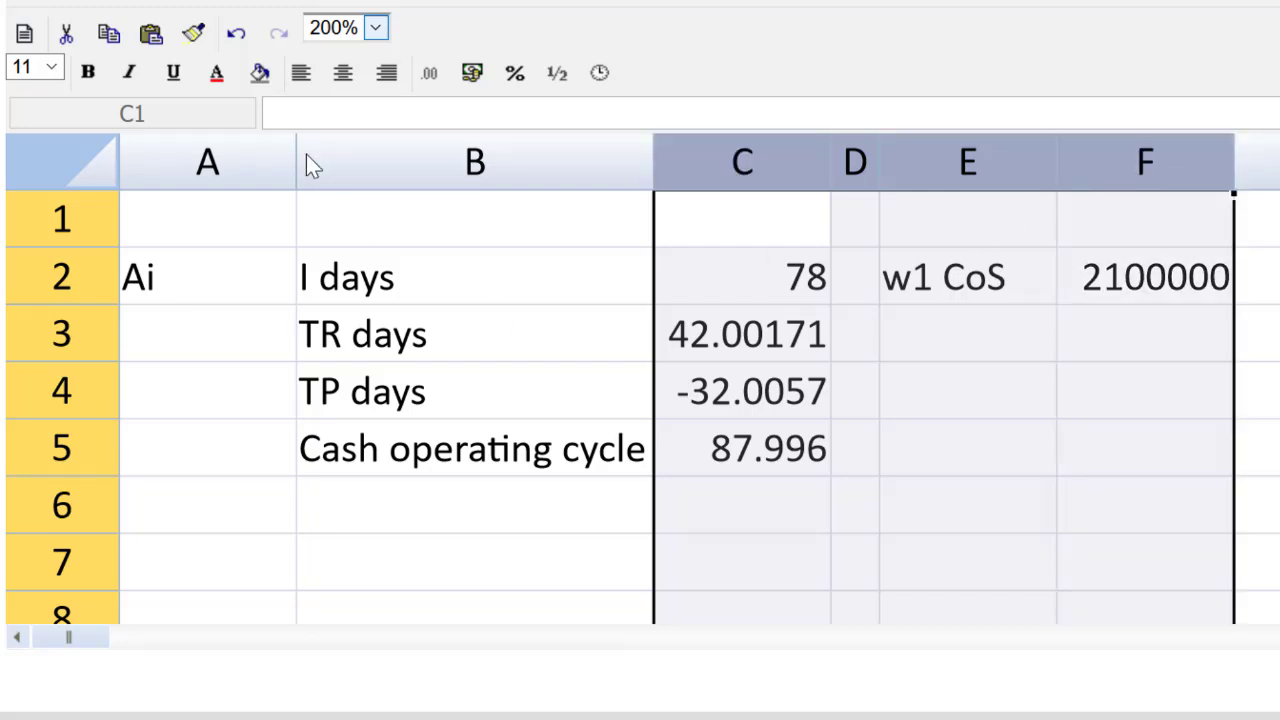
click(428, 71)
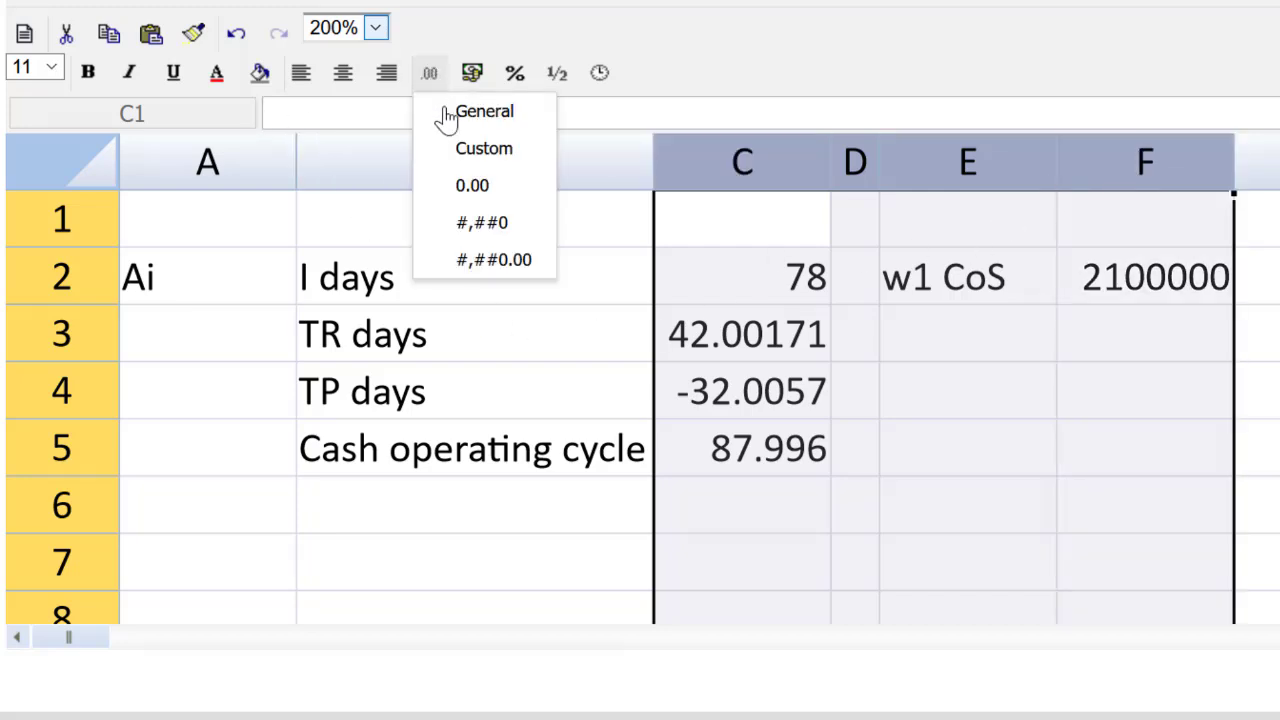
click(467, 268)
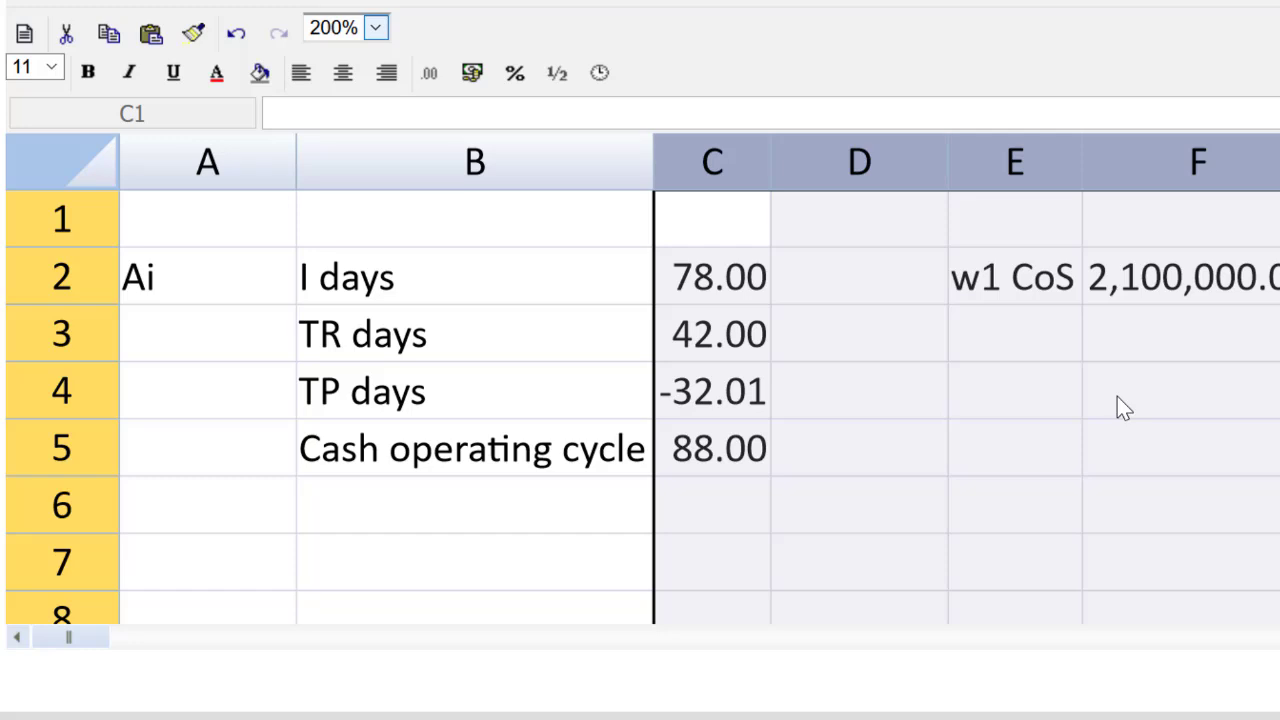
Step: Underline the payables days figure in C4
click(743, 398)
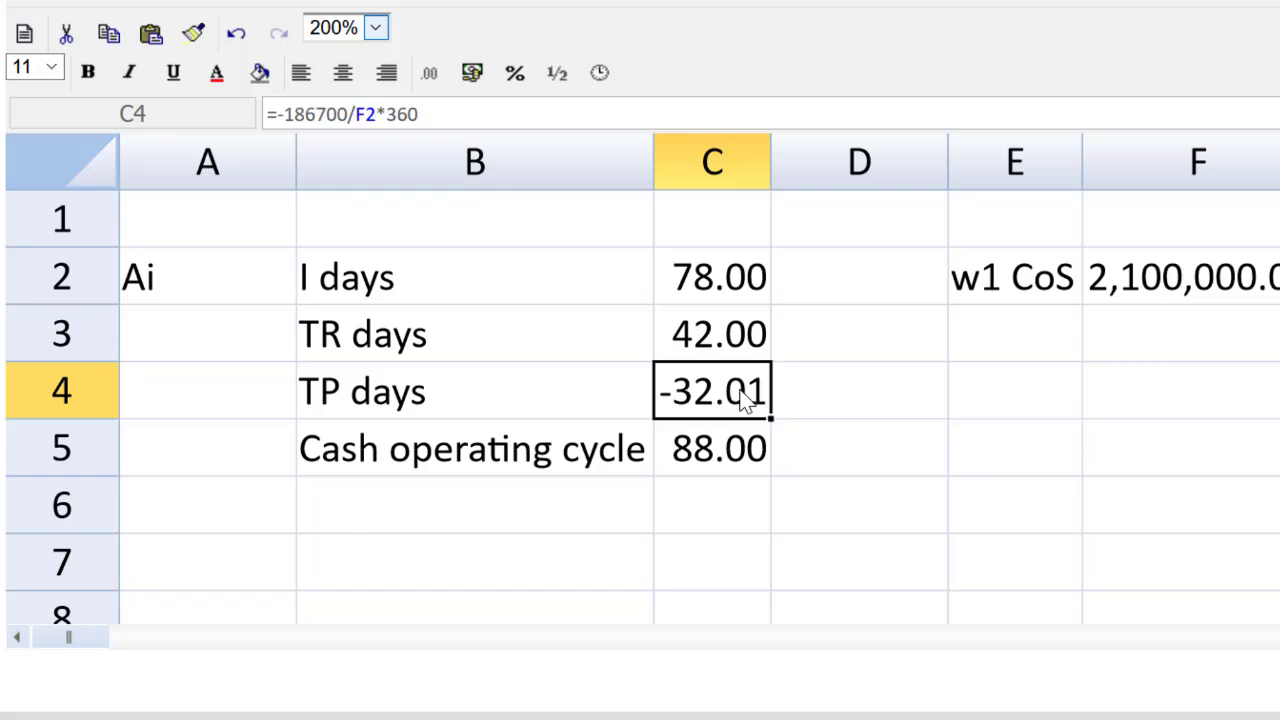
key(ctrl+u)
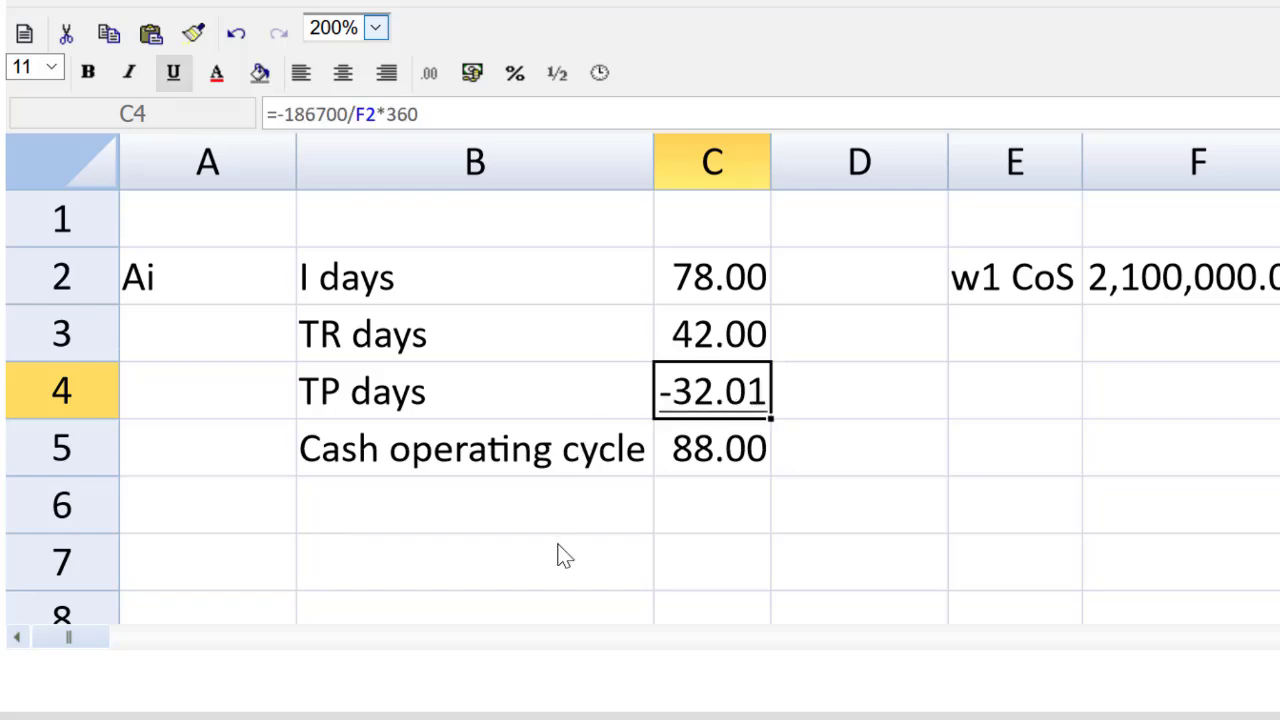
click(818, 410)
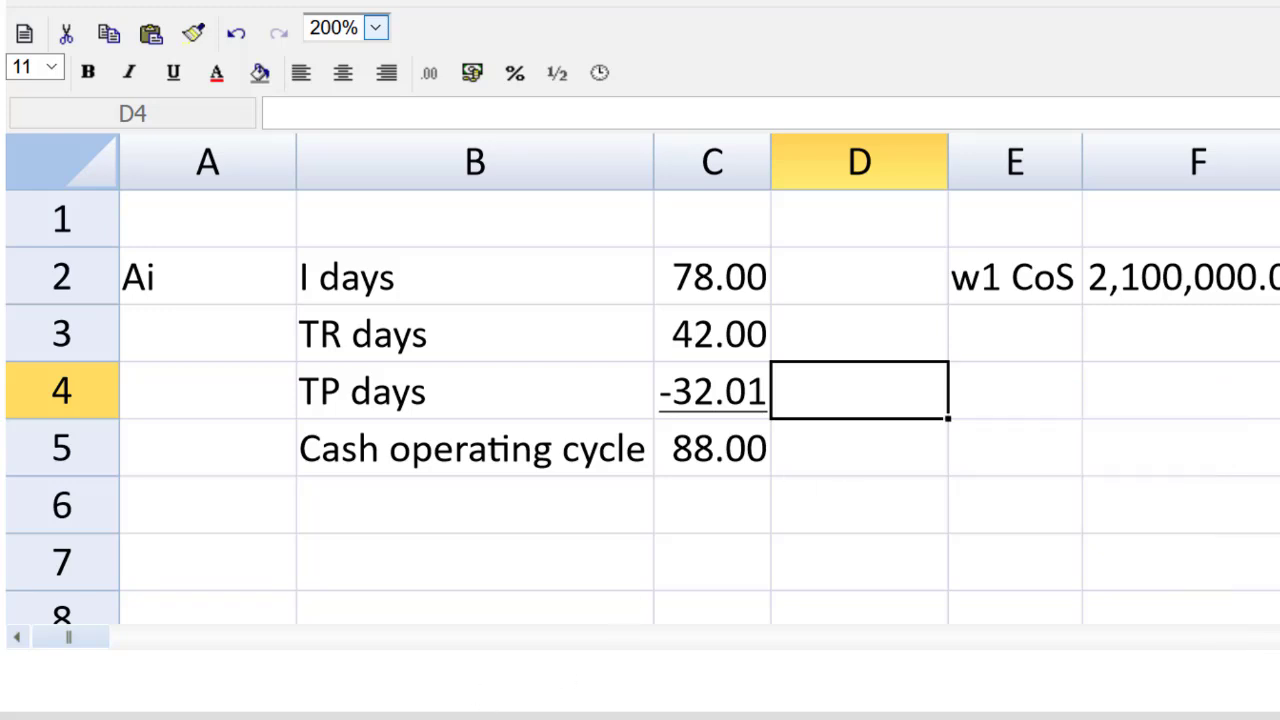
Step: Label A7 'Aii' and B7 'Opening OD'
scroll(850, 400, down, 2)
scroll(850, 400, down, 3)
click(183, 297)
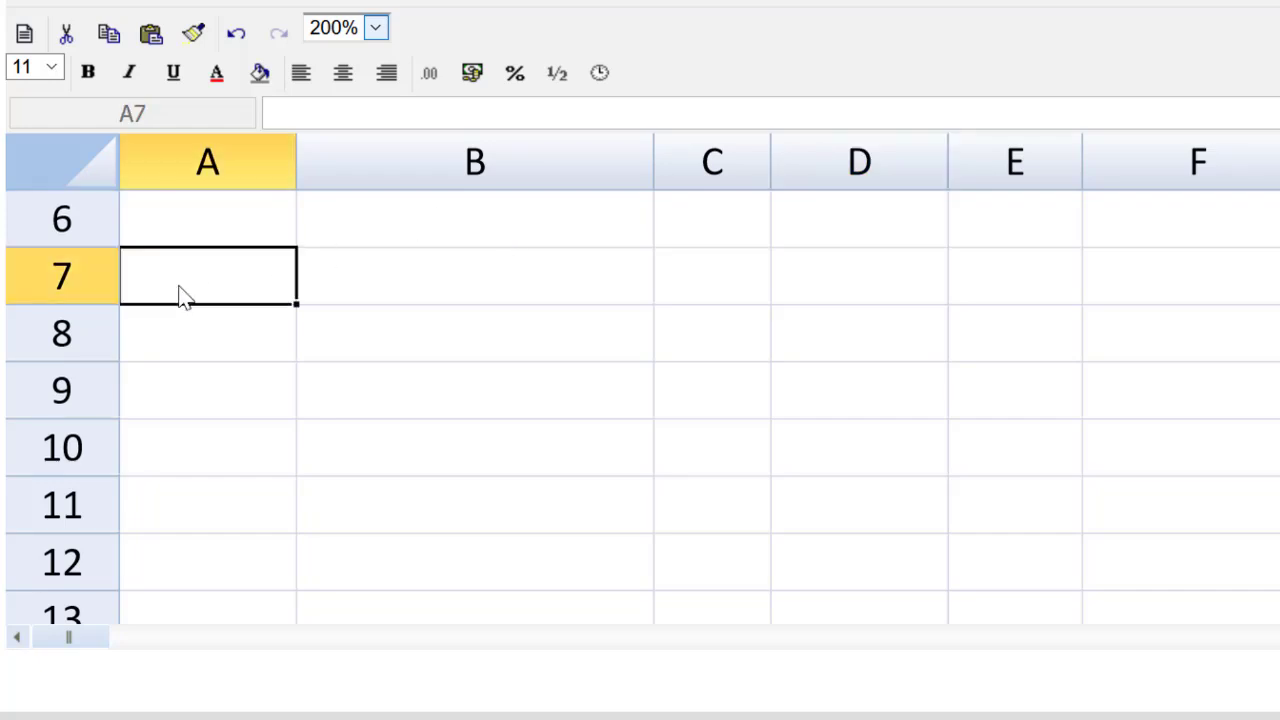
text(A)
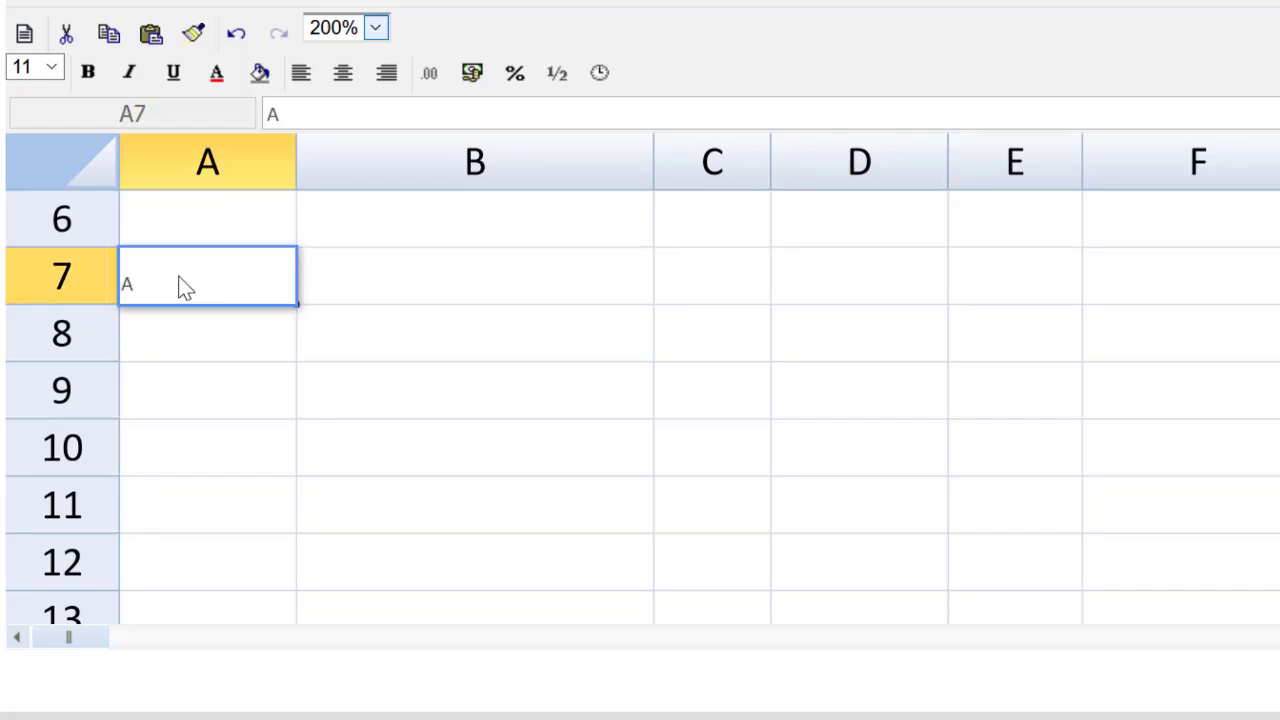
text(ii)
key(Tab)
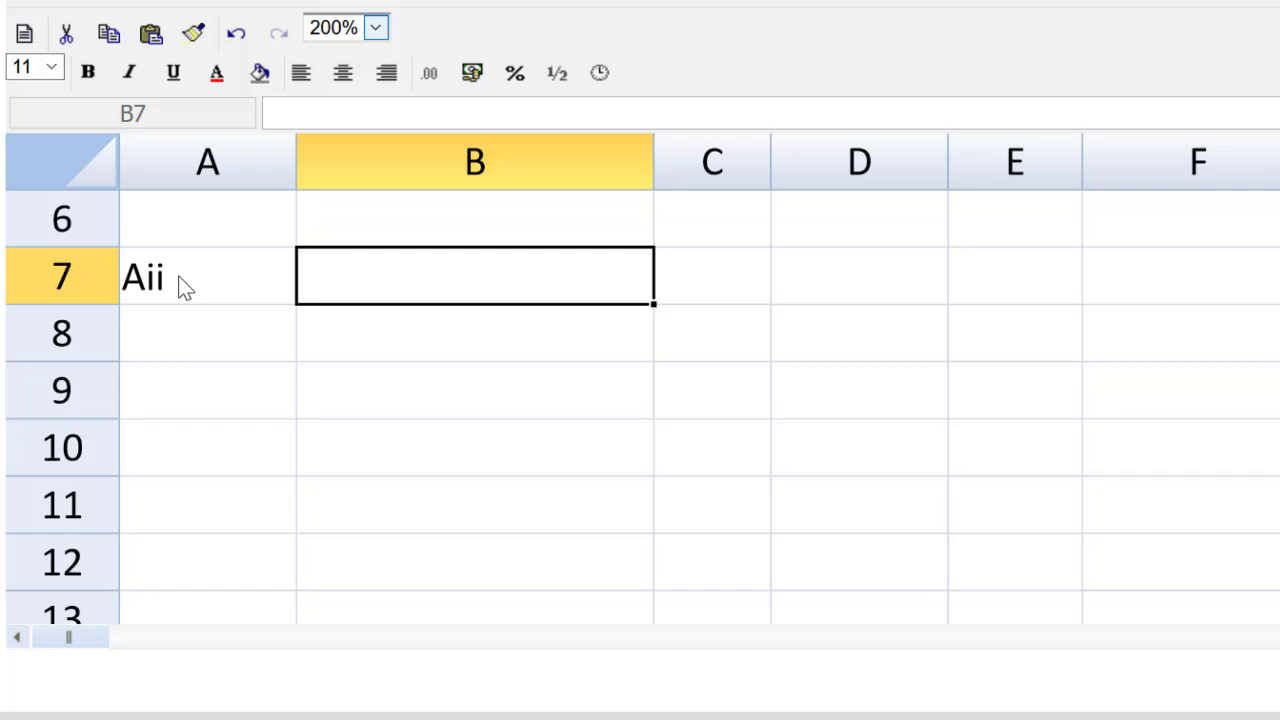
text(Opening OD)
key(Return)
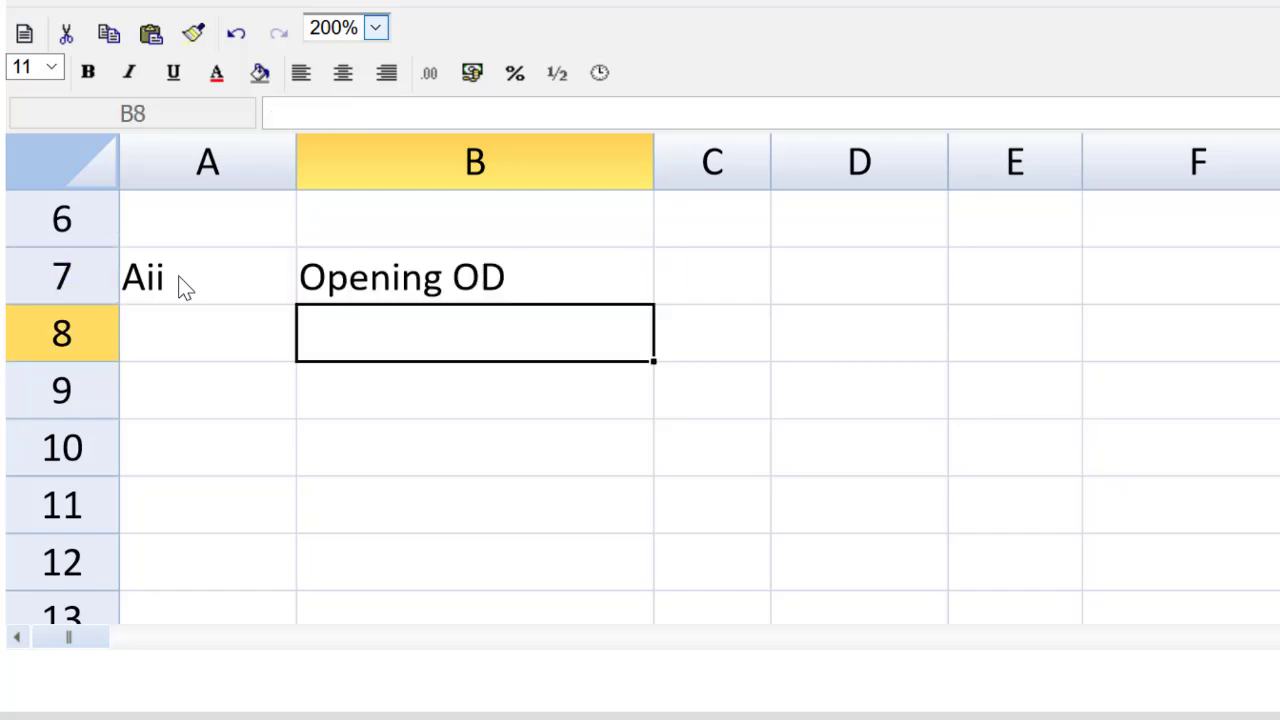
Step: Add 'Cash inflow in Jan w1', 'Cash outflow in Jan w2' and 'Closing OD' in B8:B10
text(Cash inflow in Jan)
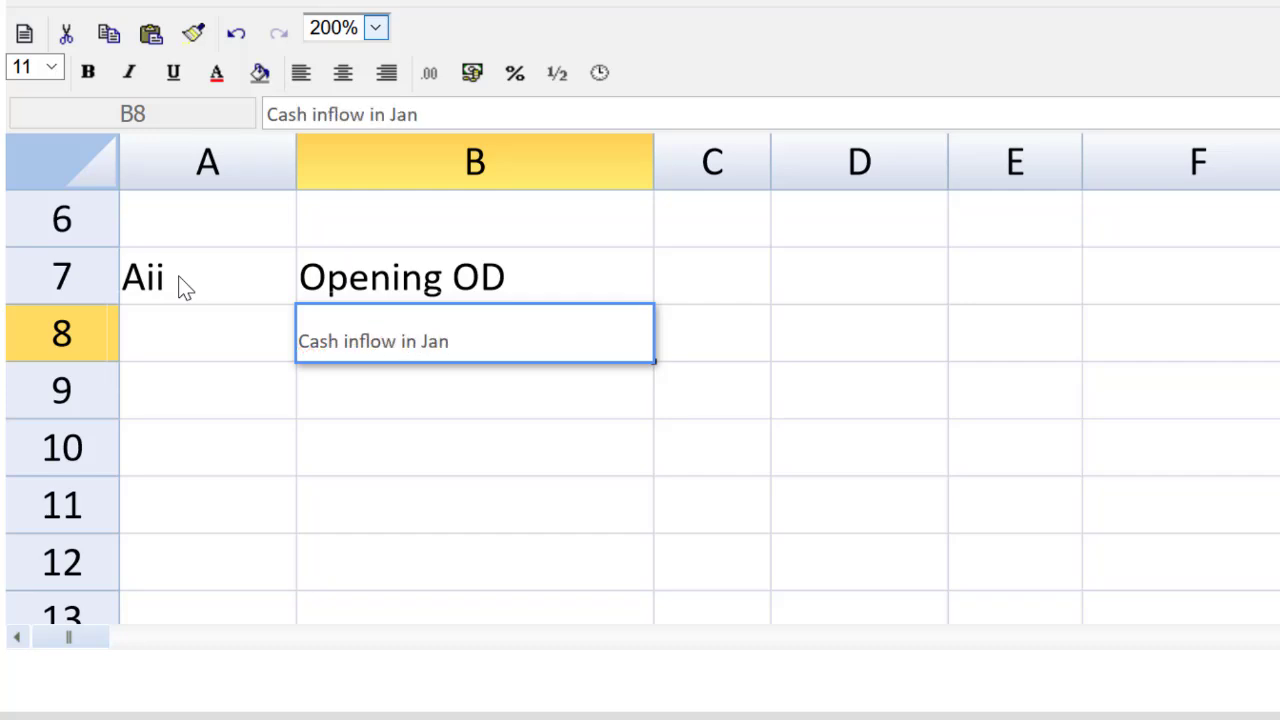
text( w1)
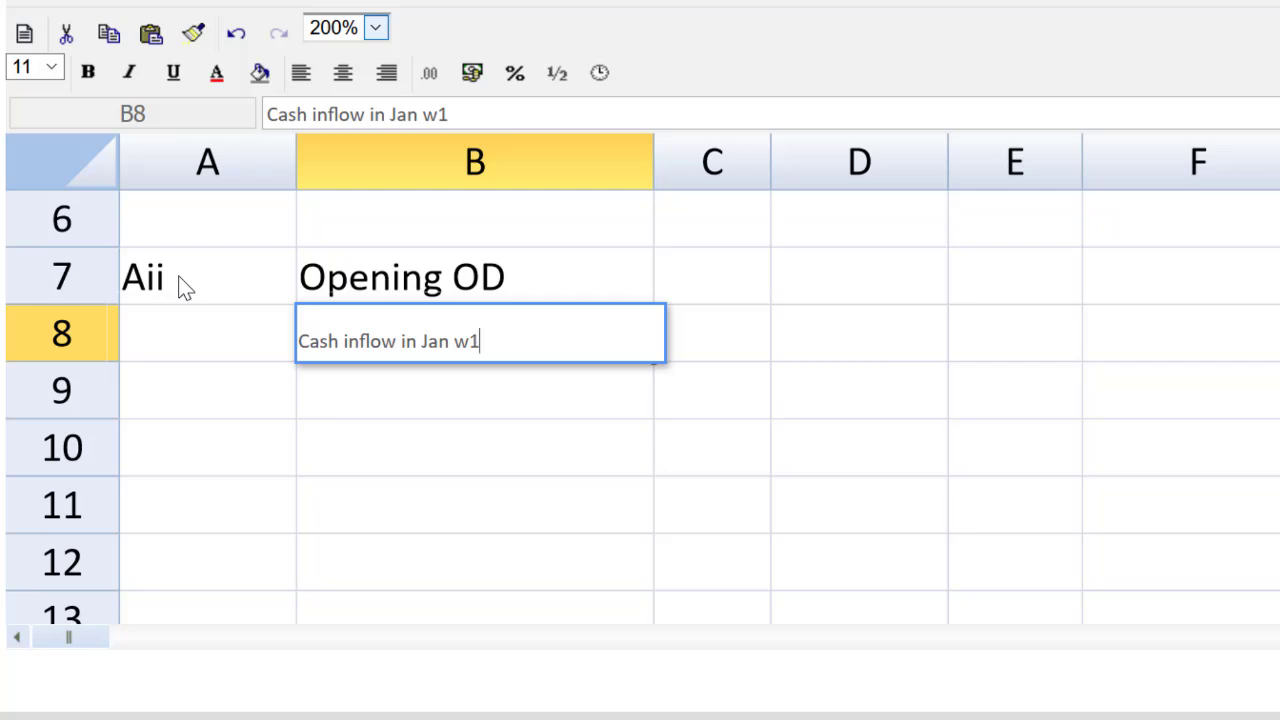
key(Return)
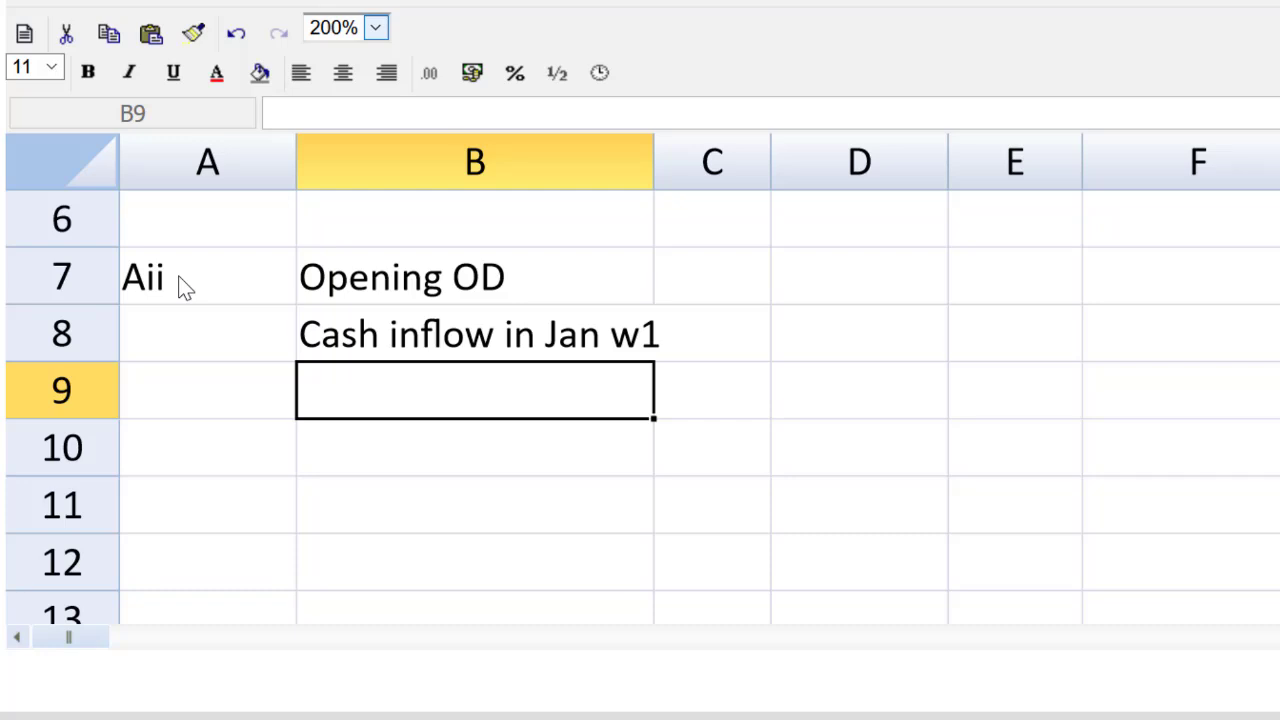
text(Cash)
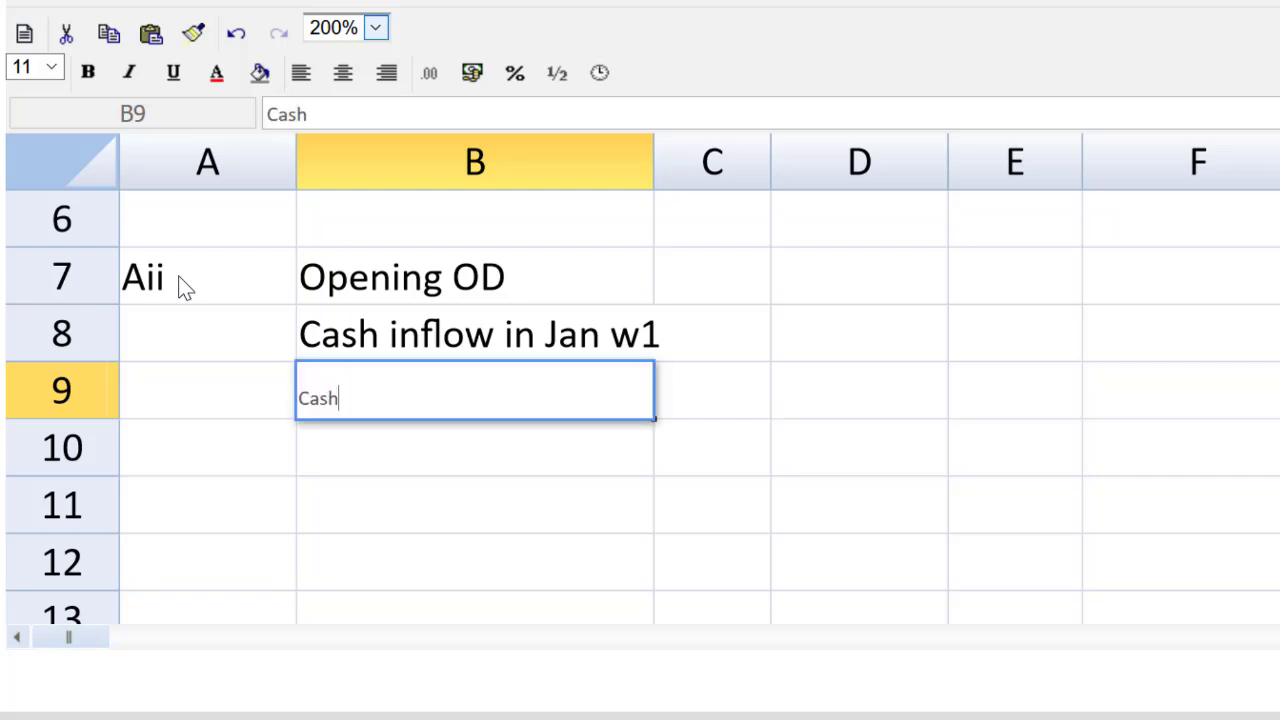
text( outflow in H)
key(BackSpace)
text(Jan)
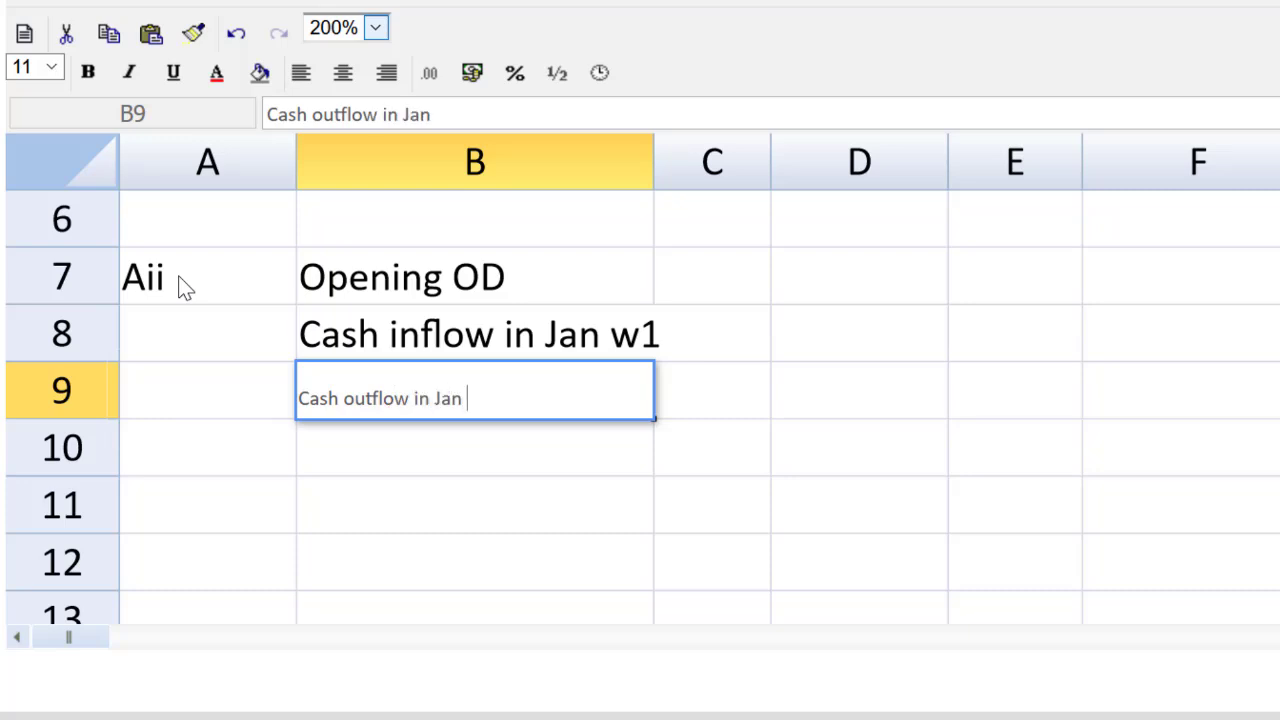
text( w2)
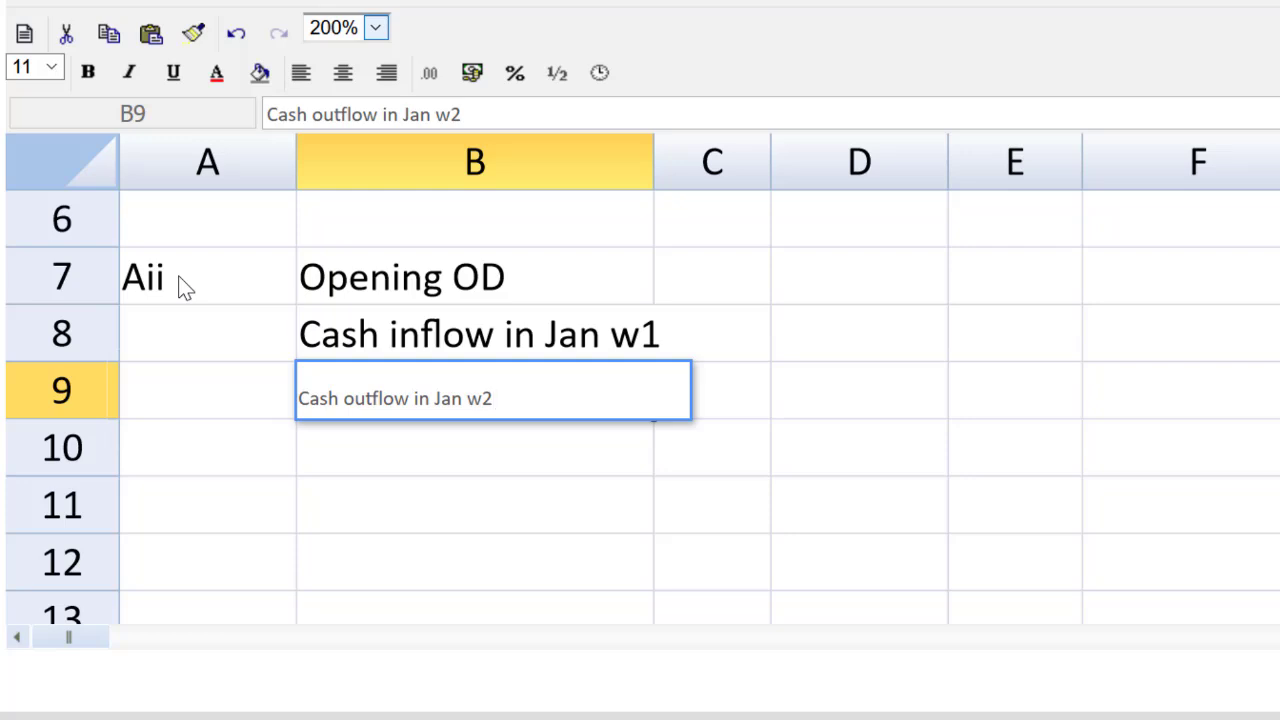
key(Return)
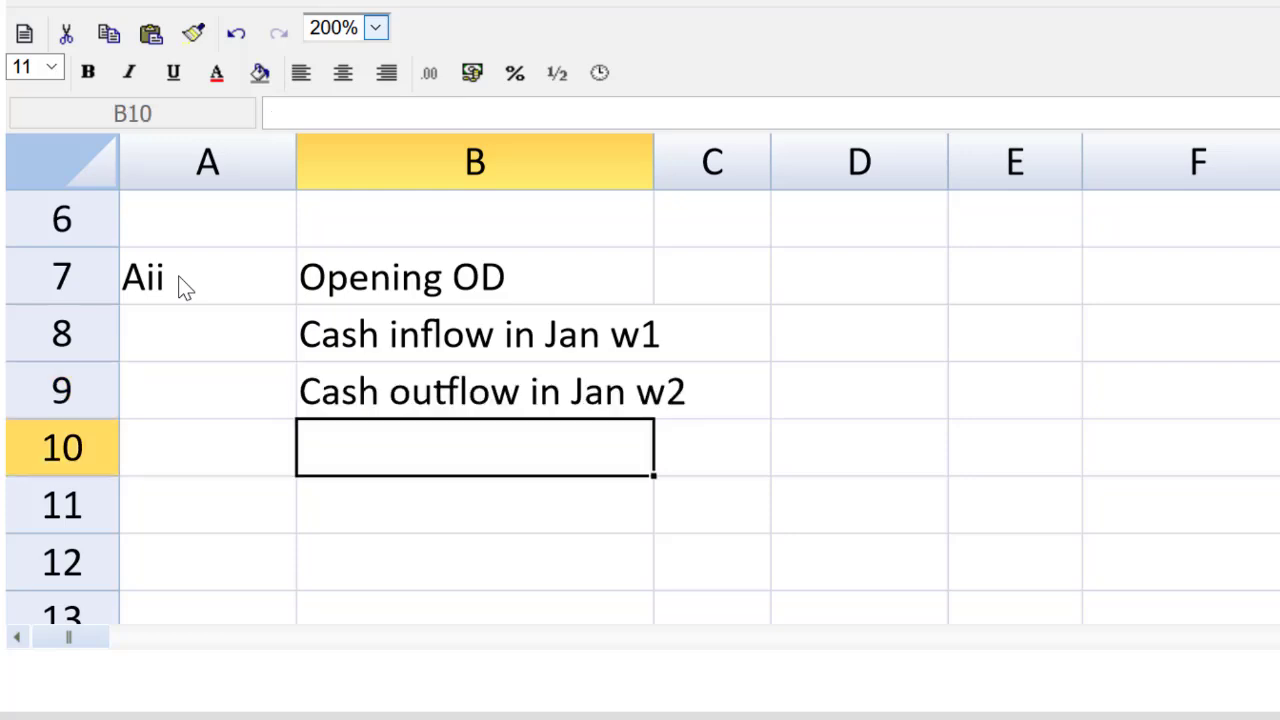
text(C)
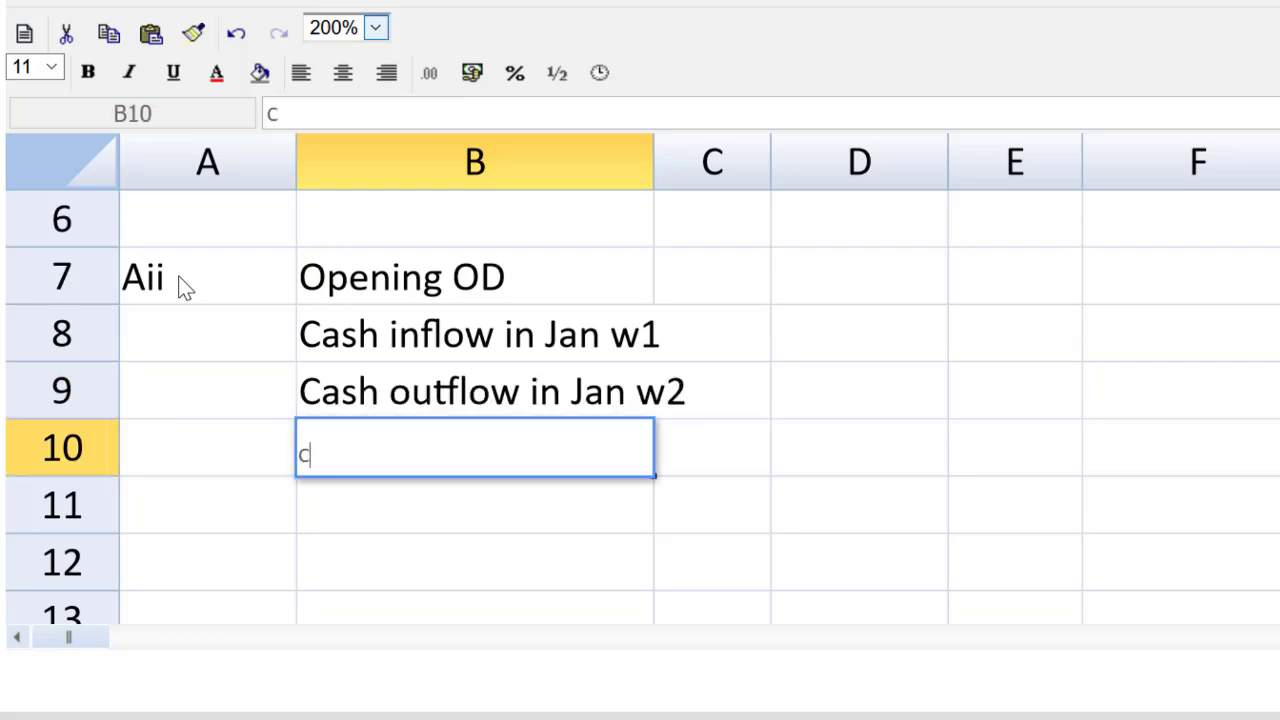
text(losing OD)
key(Return)
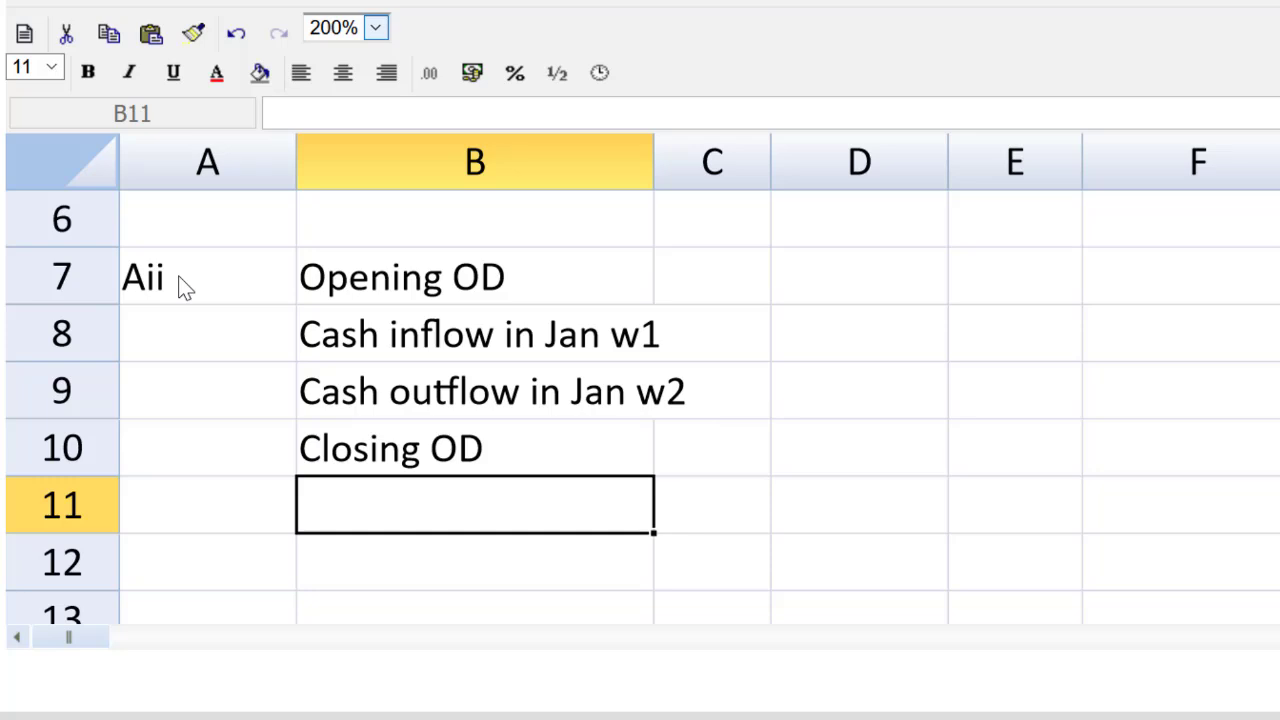
Step: Enter -240250 as the opening overdraft in C7 and autofit columns B and C
click(695, 300)
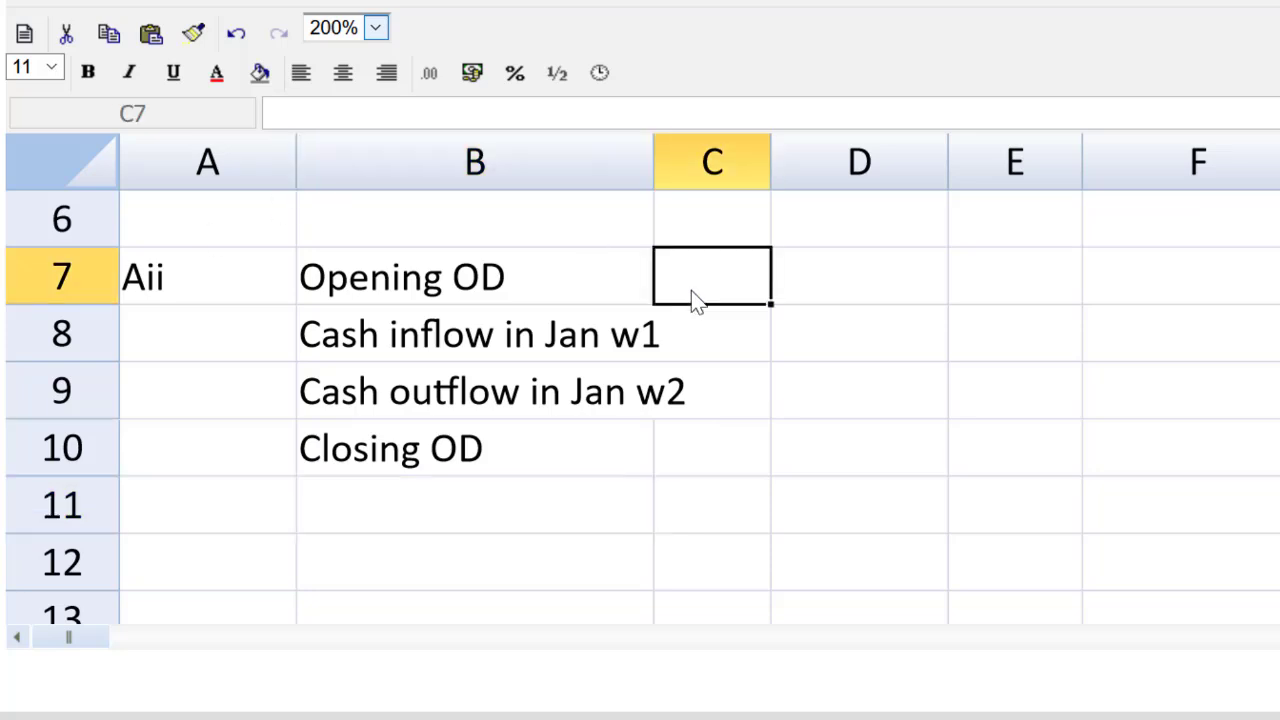
text(2)
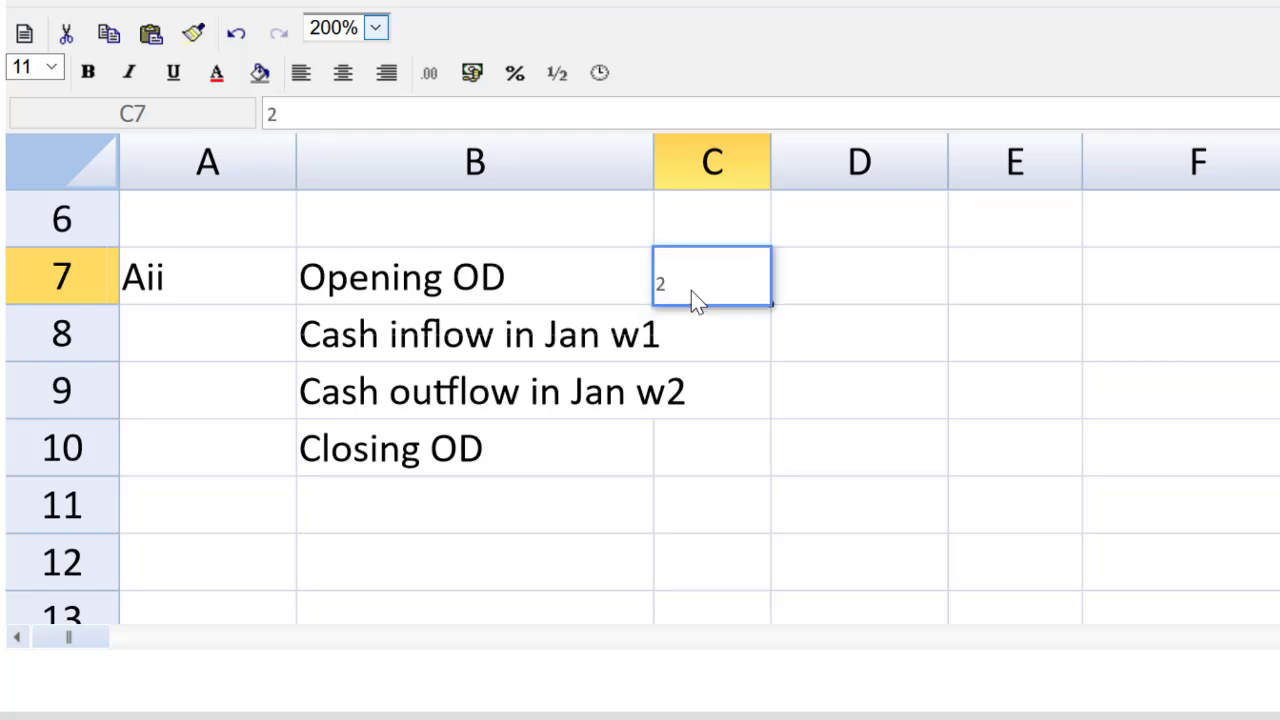
text(40)
text(250)
key(Return)
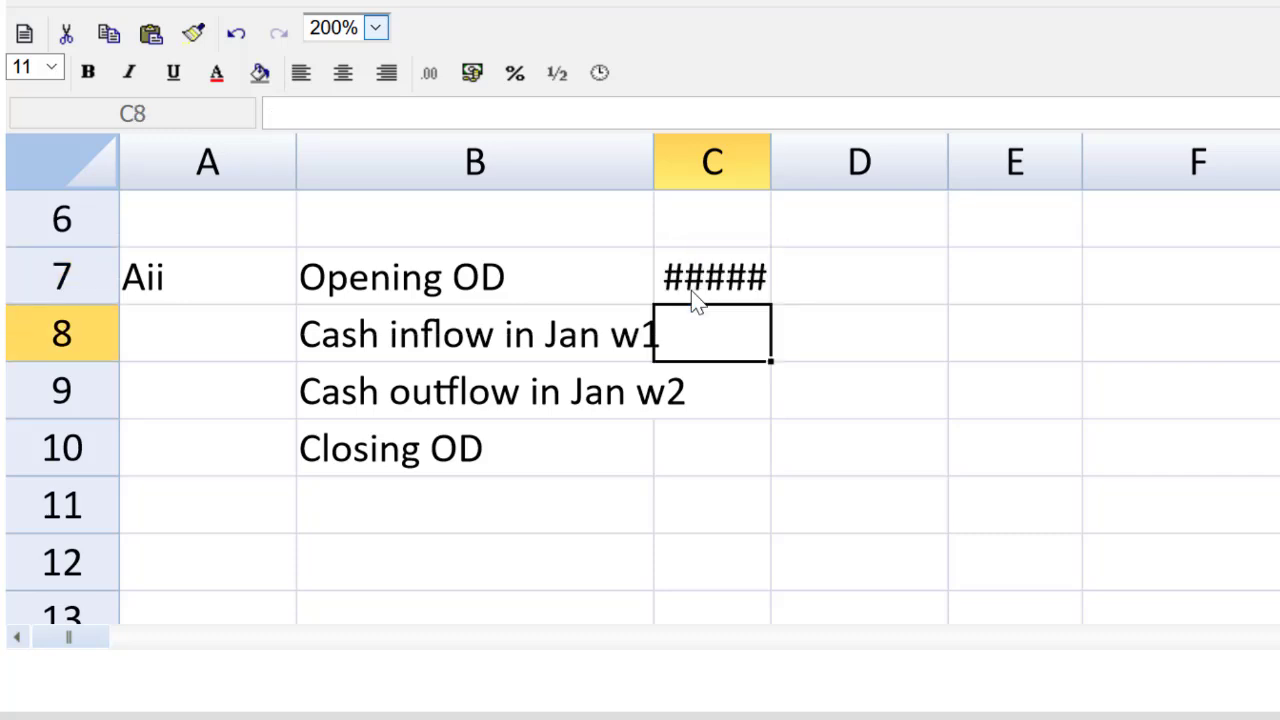
double_click(770, 152)
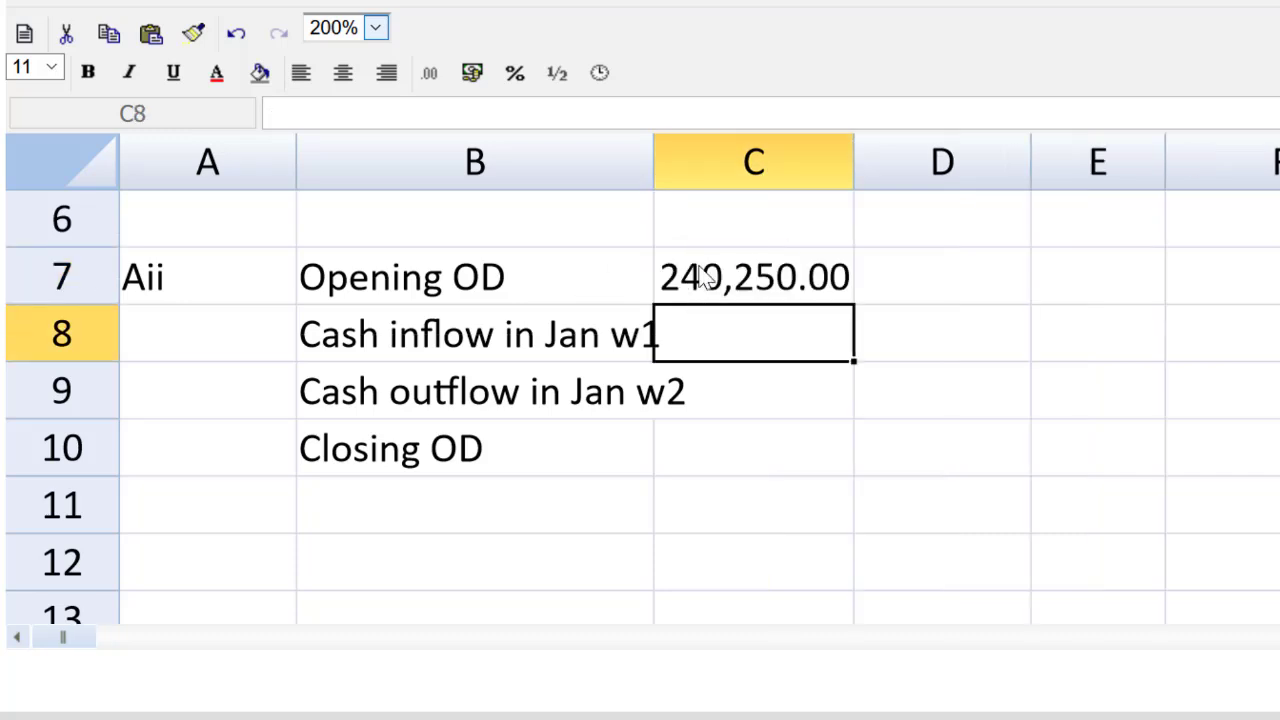
click(700, 282)
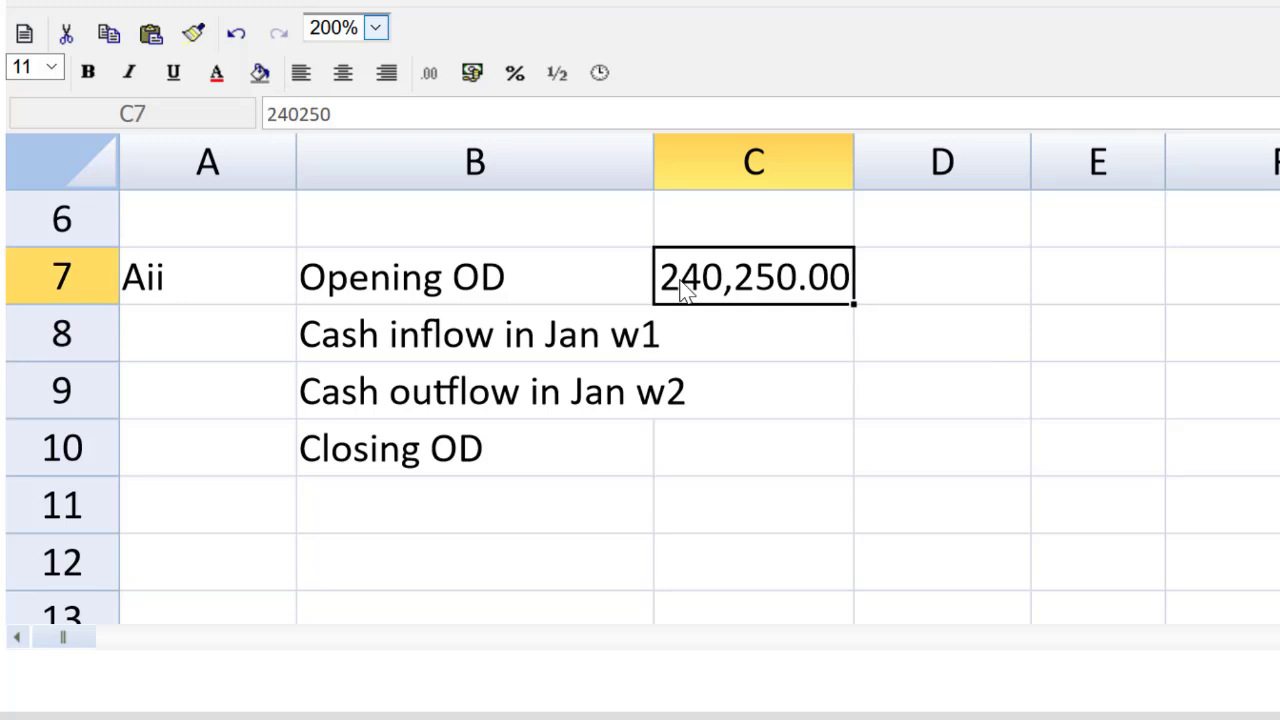
click(268, 123)
text(-)
key(Return)
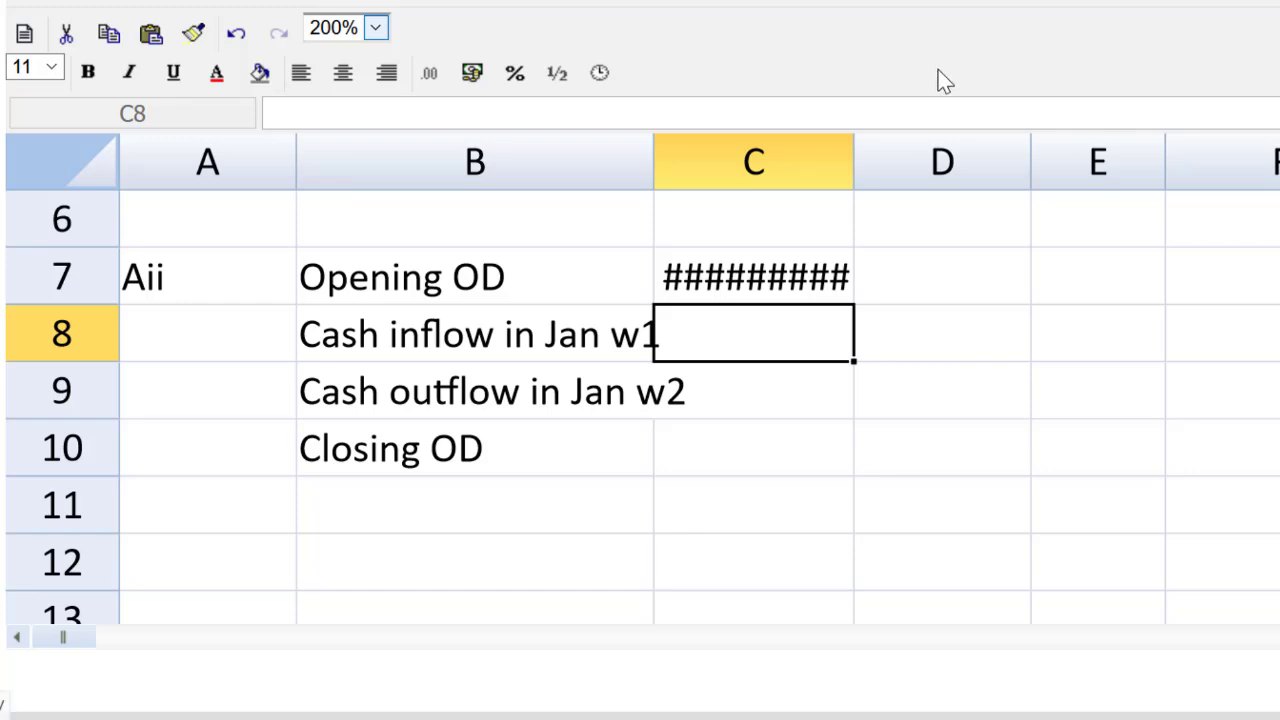
double_click(856, 160)
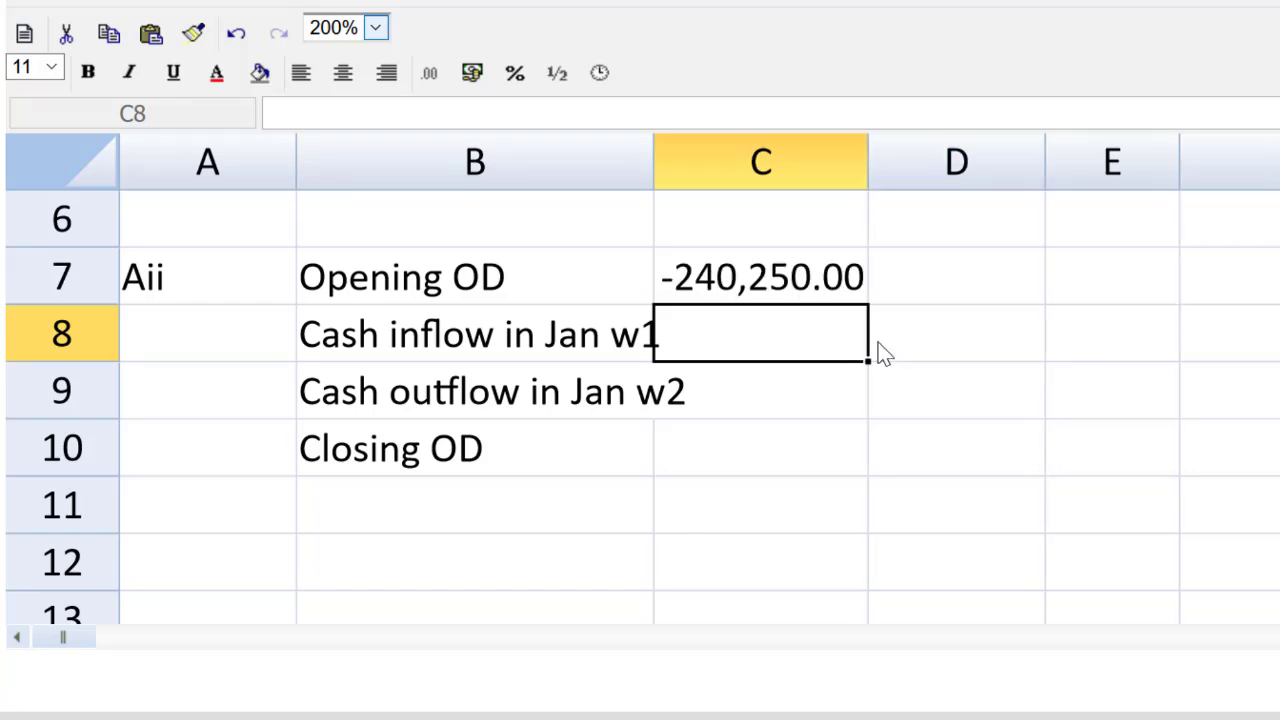
double_click(653, 153)
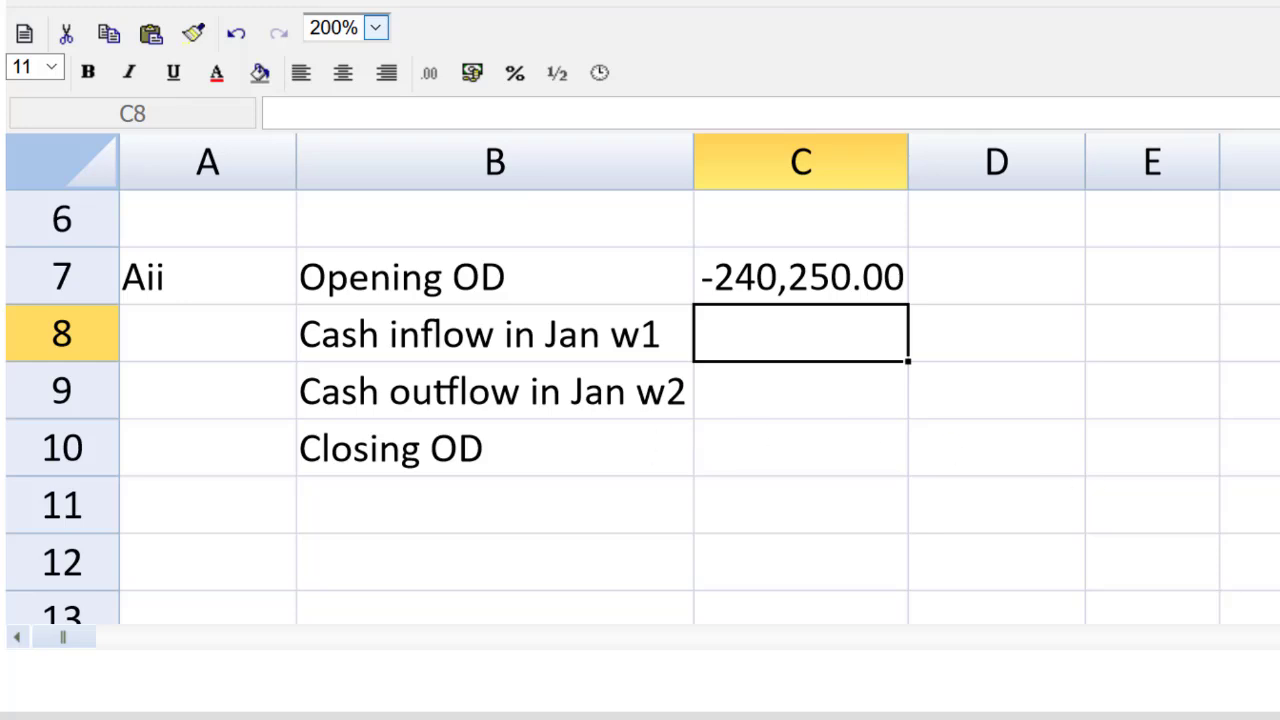
Step: Head cell E7 'W1 inflow'
scroll(614, 631, right, 1)
scroll(614, 631, right, 1)
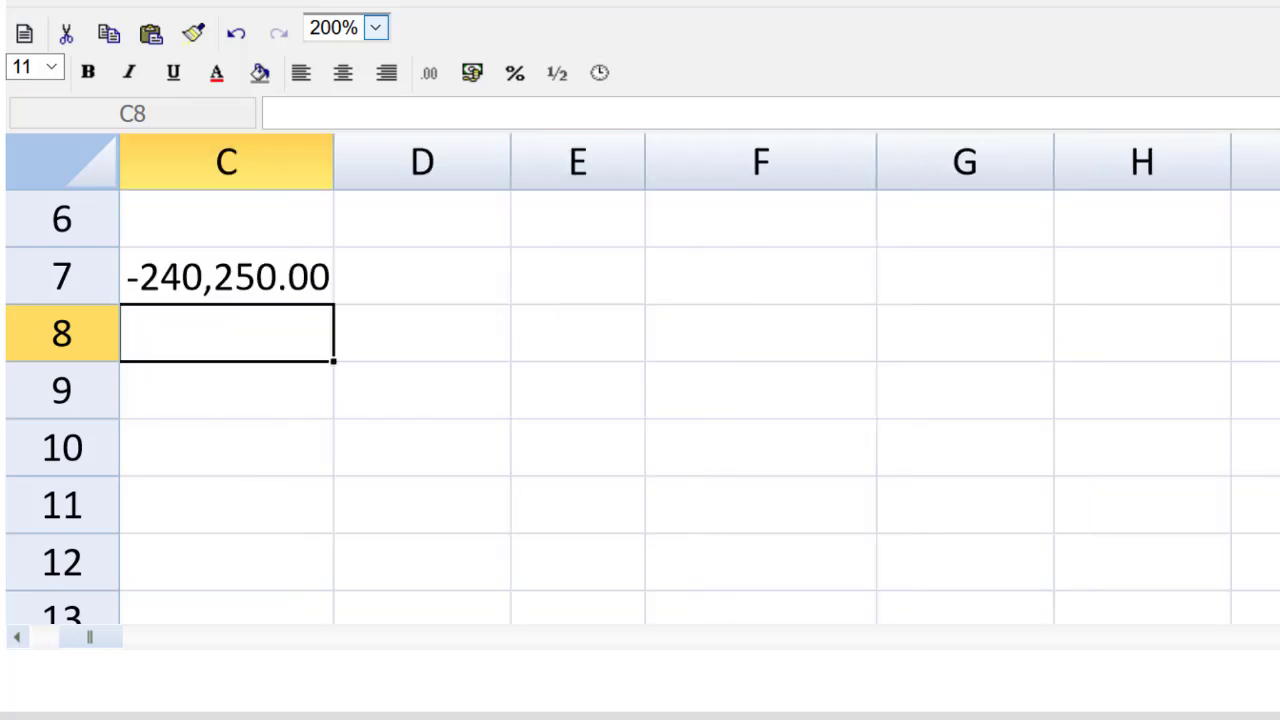
scroll(614, 631, right, 1)
click(17, 636)
click(560, 303)
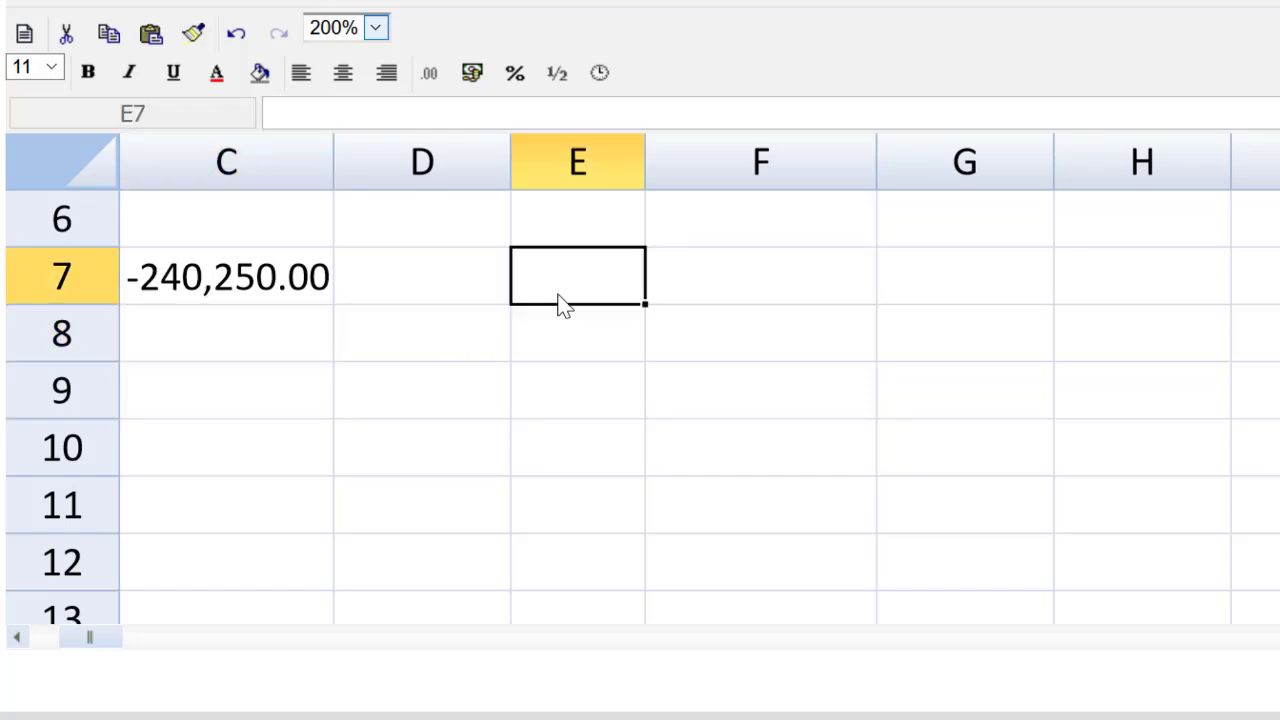
text(W1)
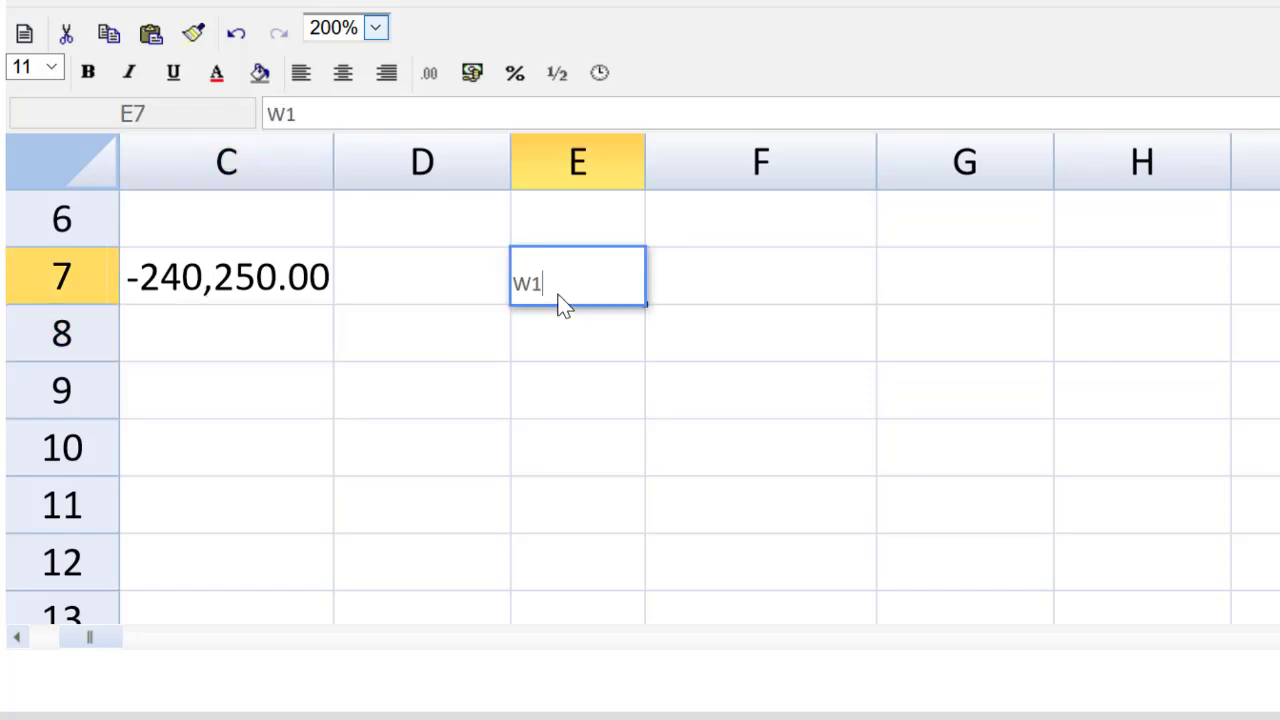
text( infow)
key(BackSpace)
key(BackSpace)
text(low)
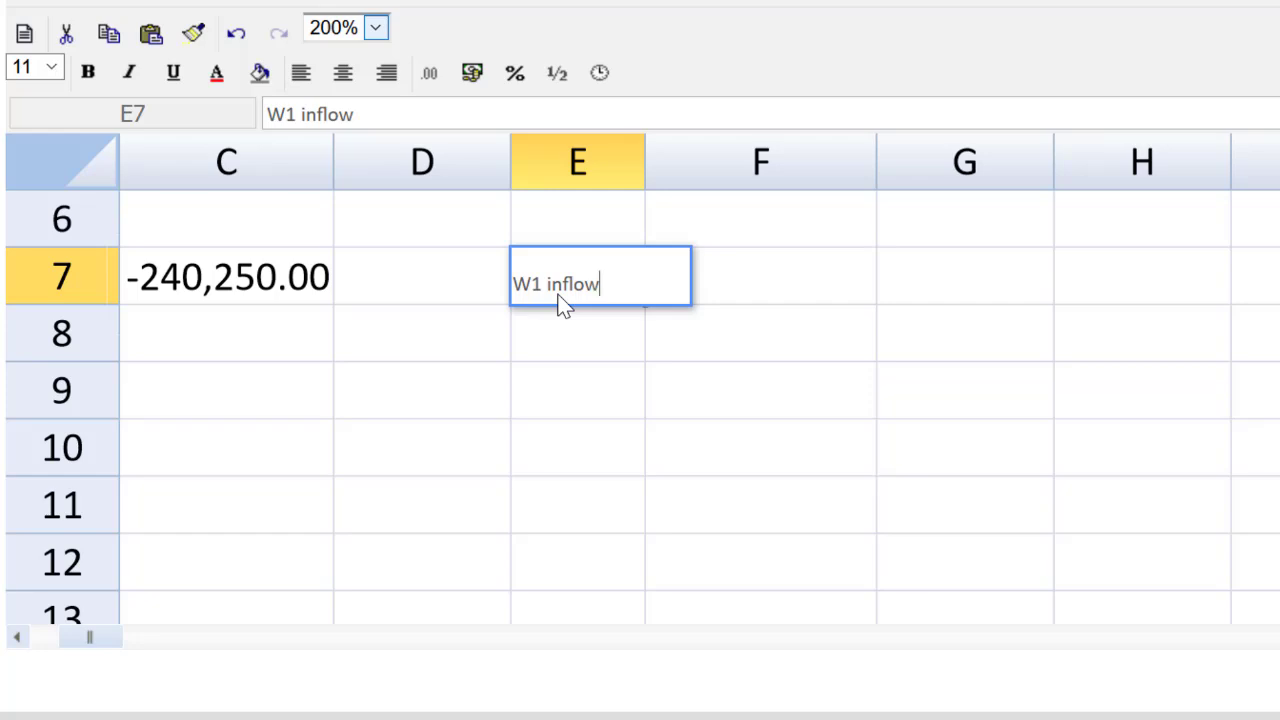
key(Return)
Step: Label E8:E10 '60% Dec sales', '40% Nov sales' and 'Total', and autofit column E
text(60% dec)
key(BackSpace)
key(BackSpace)
key(BackSpace)
text(Dec sales)
key(Return)
text(40% Nov Sales)
key(BackSpace)
key(BackSpace)
key(BackSpace)
text(sales)
key(Return)
text(Total)
key(Return)
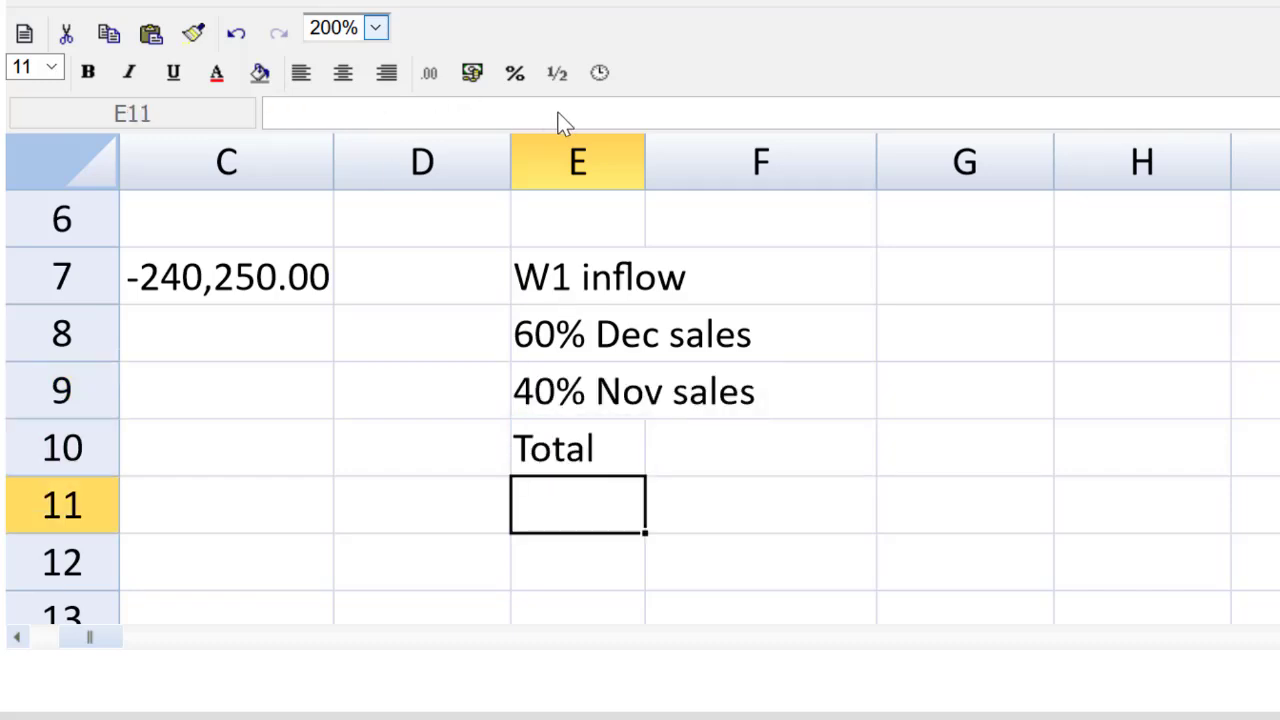
double_click(646, 177)
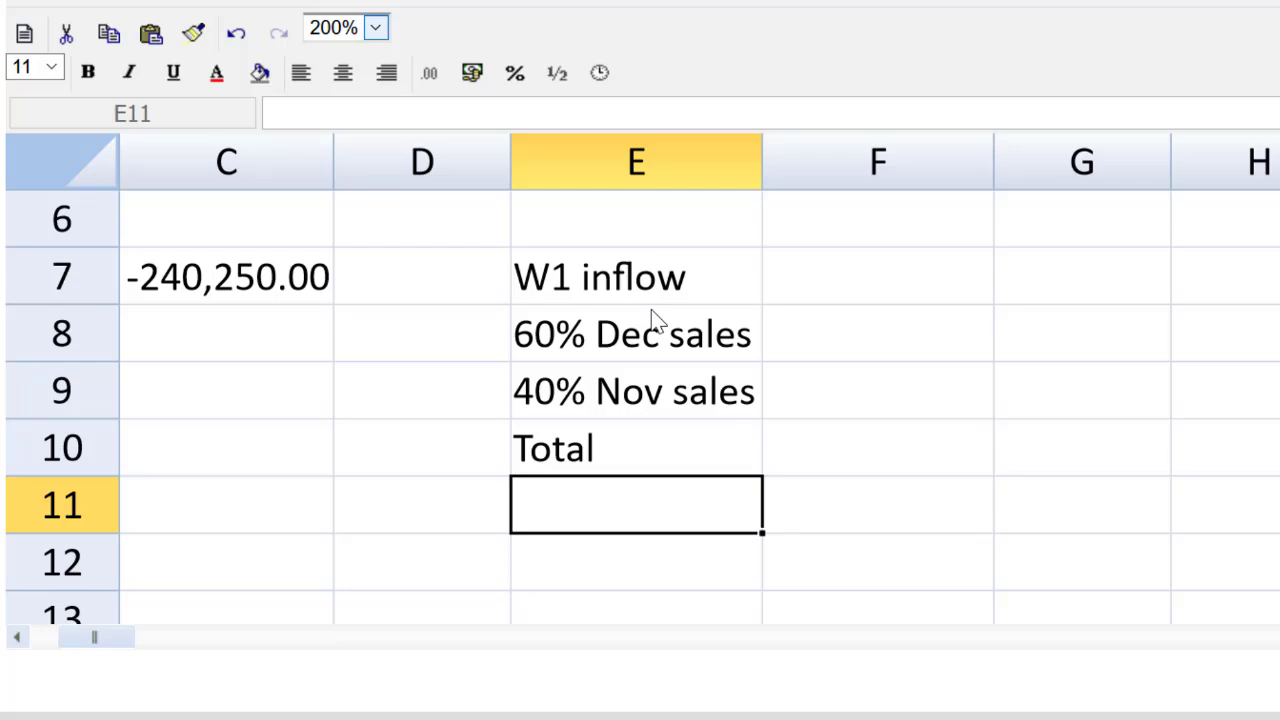
Step: Enter =0.6*300000 in F8 and =.4*270875 in F9, giving 180,000 and 108,350
drag(757, 343, 777, 346)
click(788, 340)
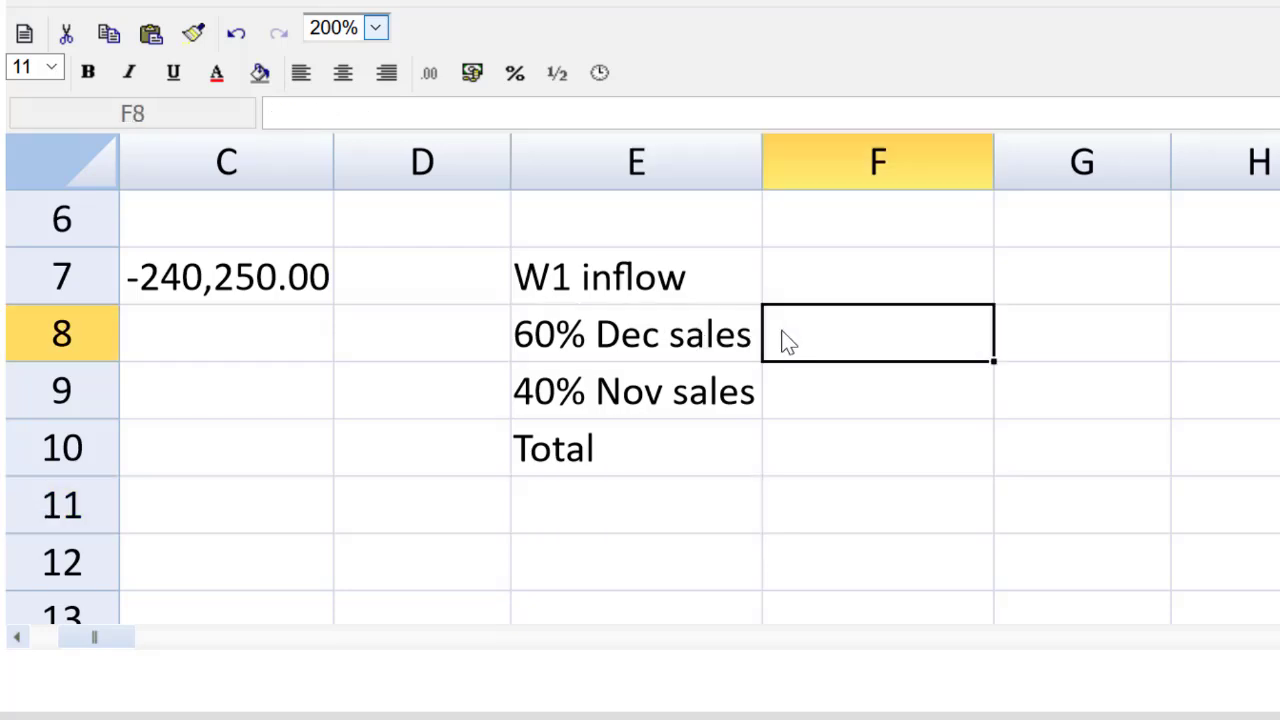
text(=)
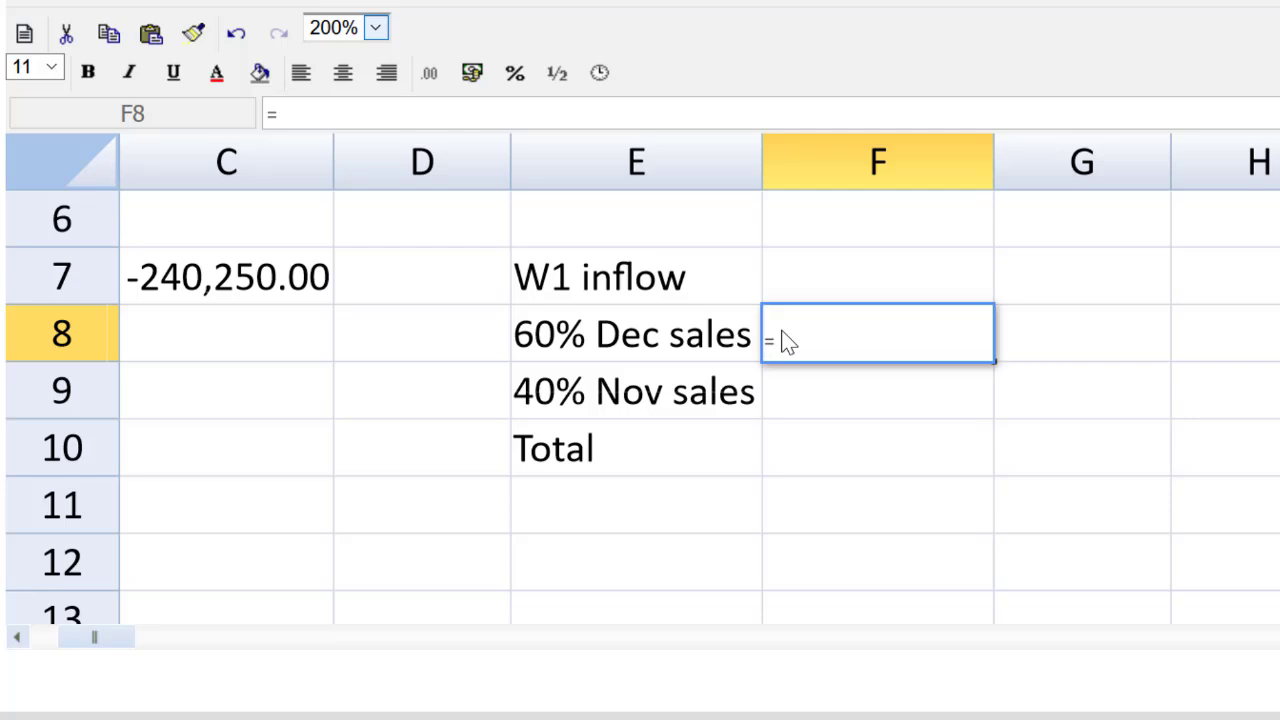
text(0.6)
text(*300000)
key(Return)
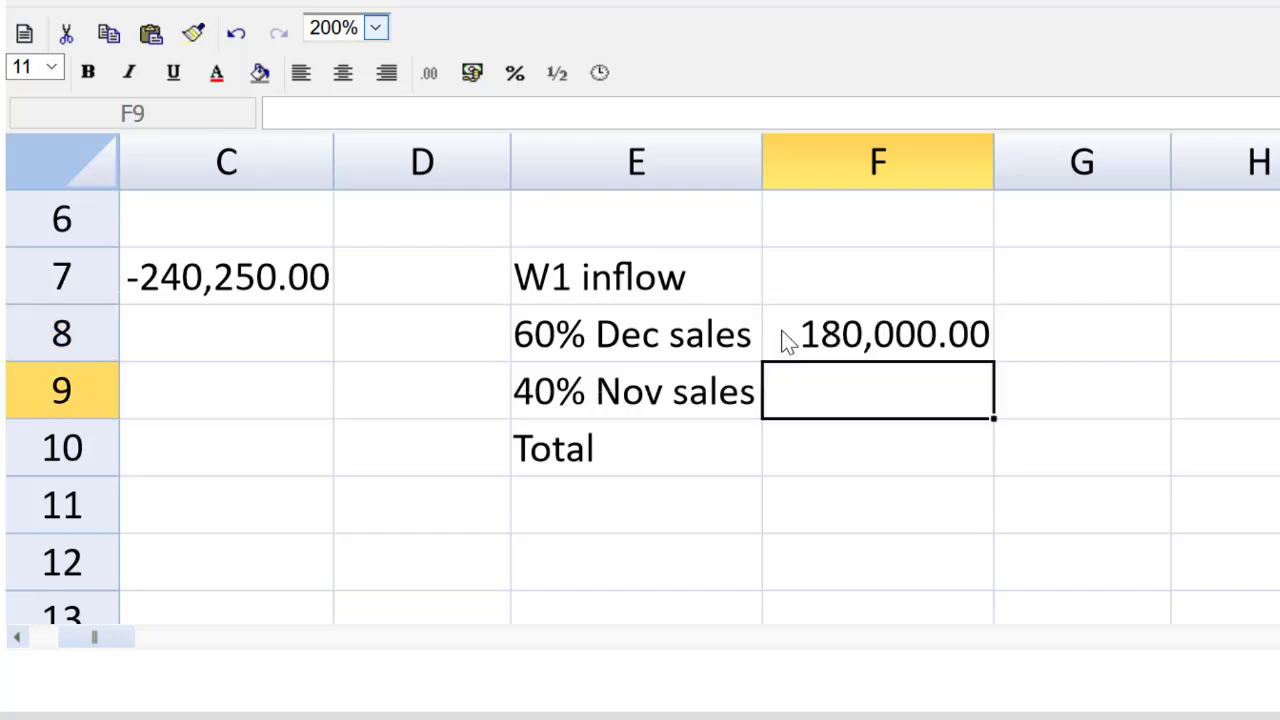
text(=.4*270)
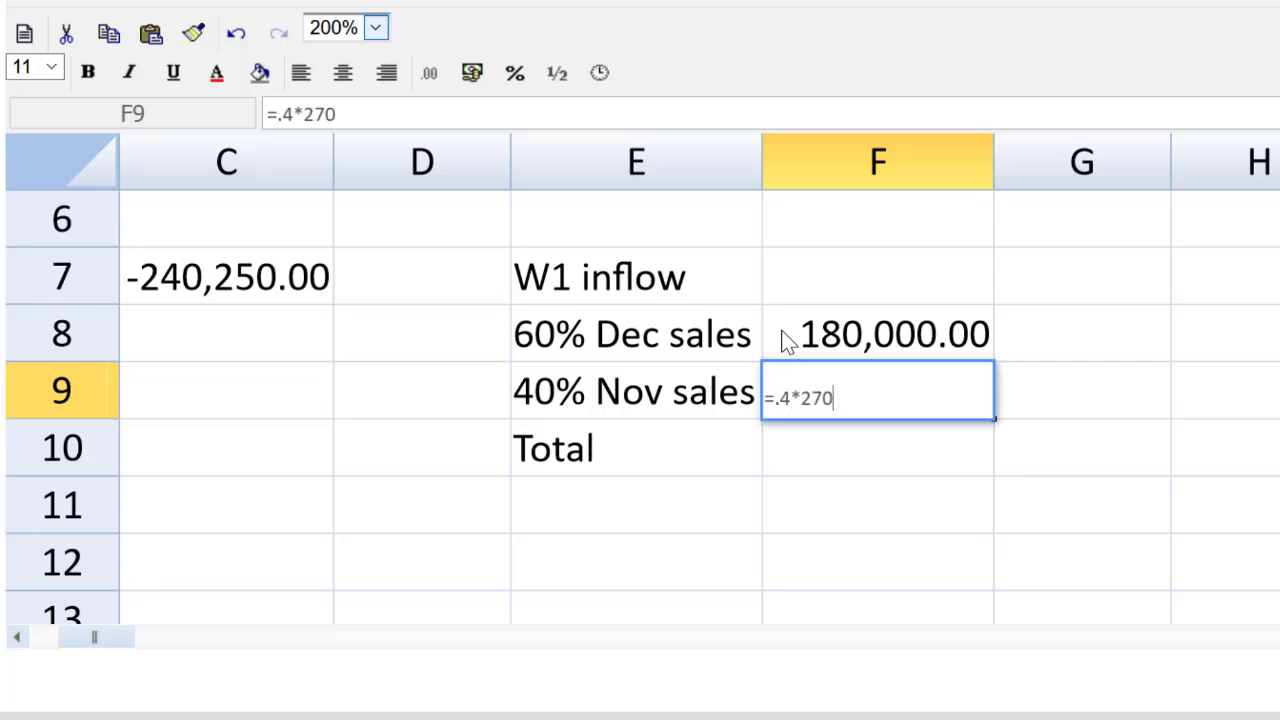
text(875)
key(Return)
Step: Total F8:F9 in F10 as 288,350 and underline the November figure
text(=sum)
key(Tab)
drag(786, 340, 812, 378)
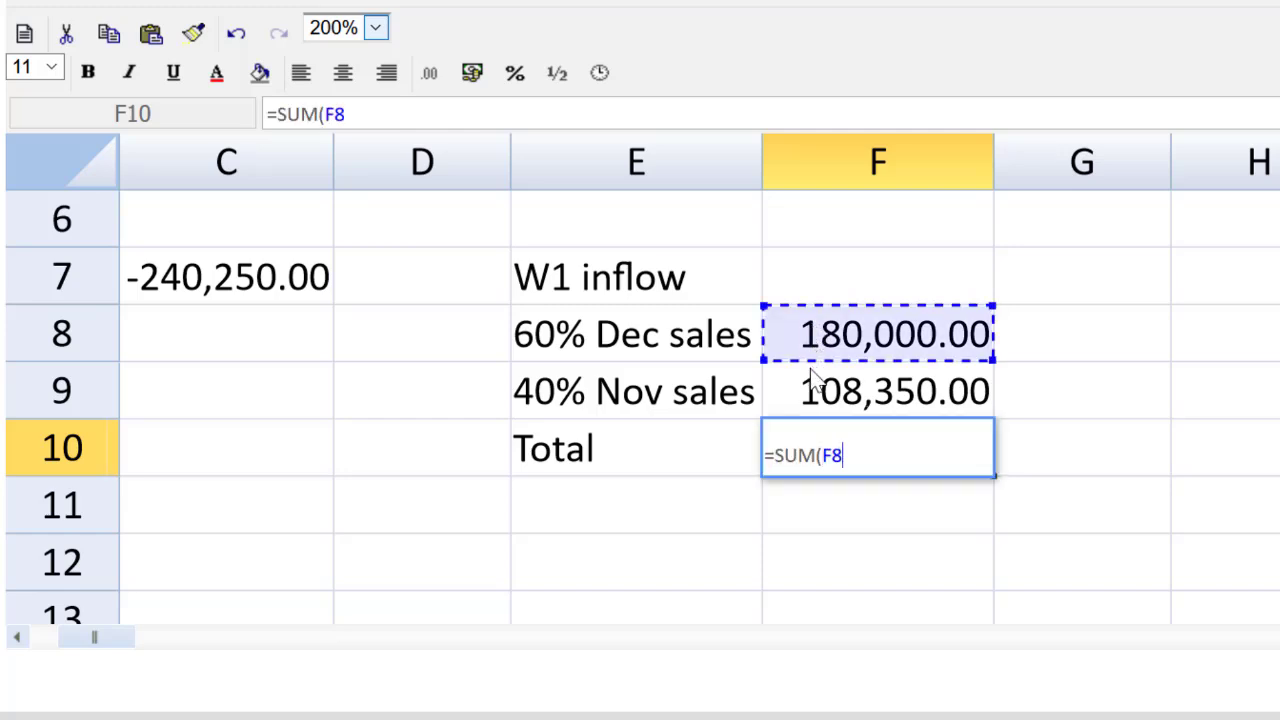
text())
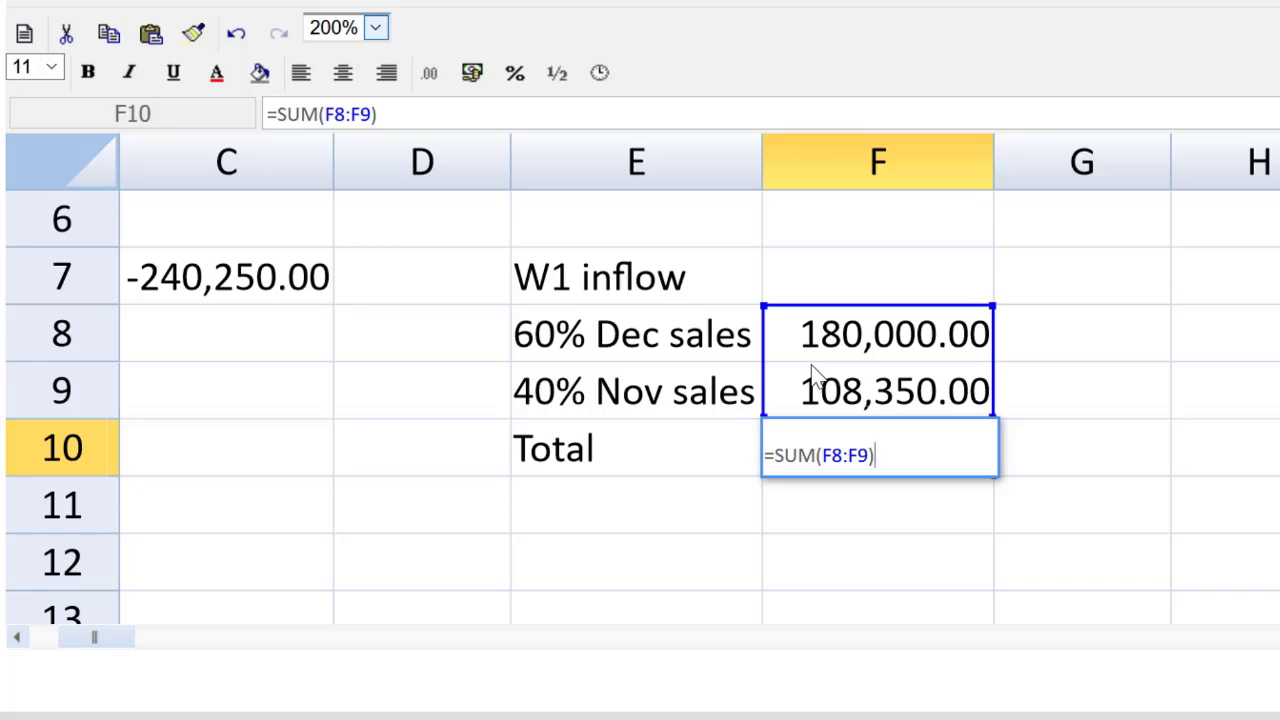
key(Return)
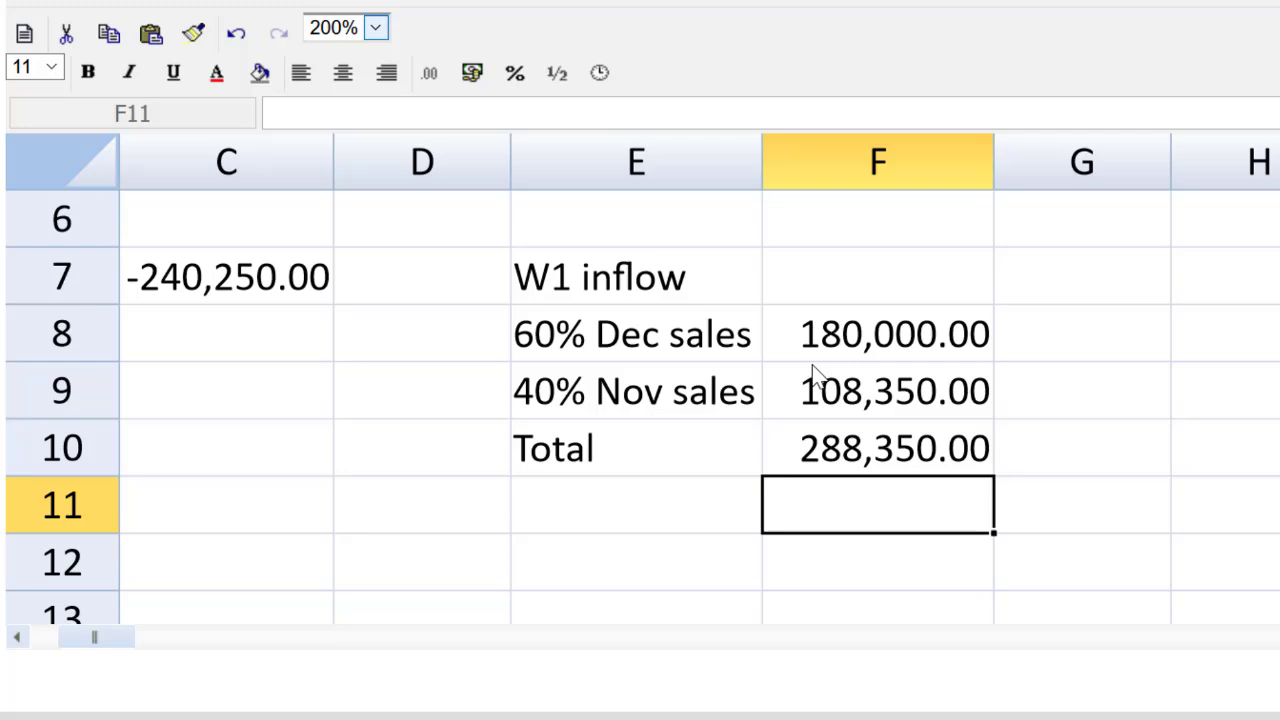
click(853, 395)
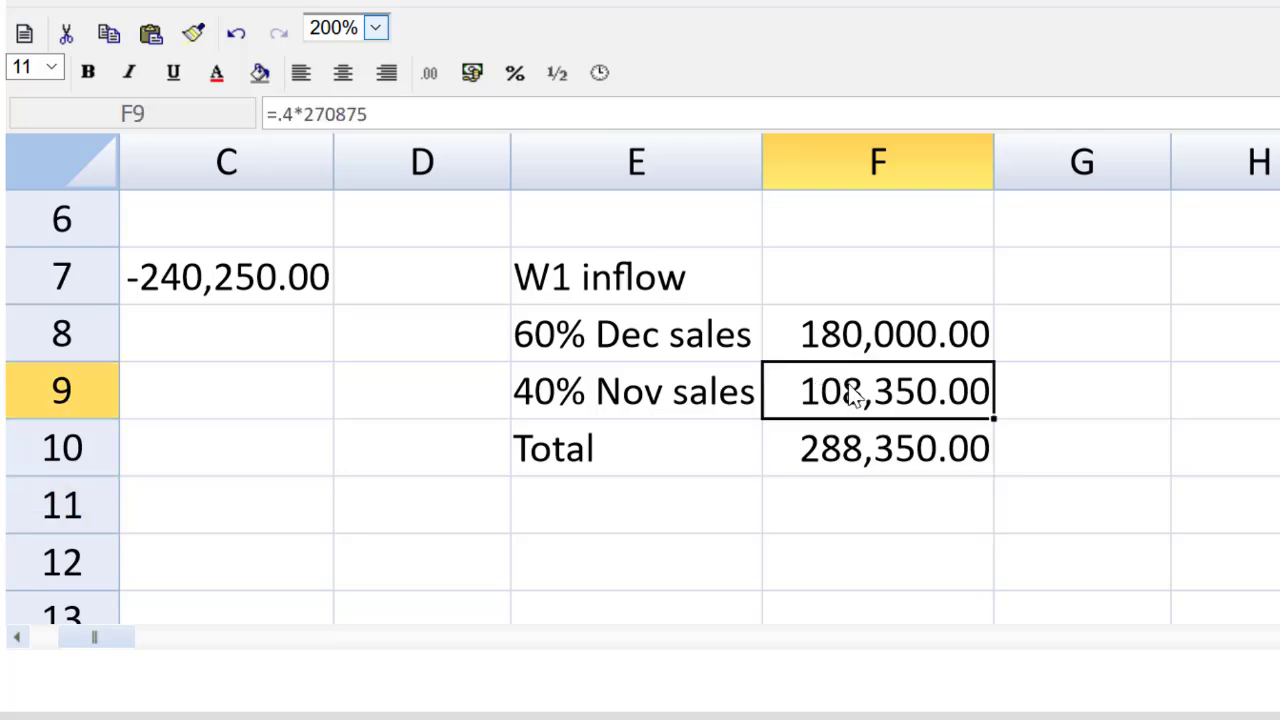
key(ctrl+u)
key(Down)
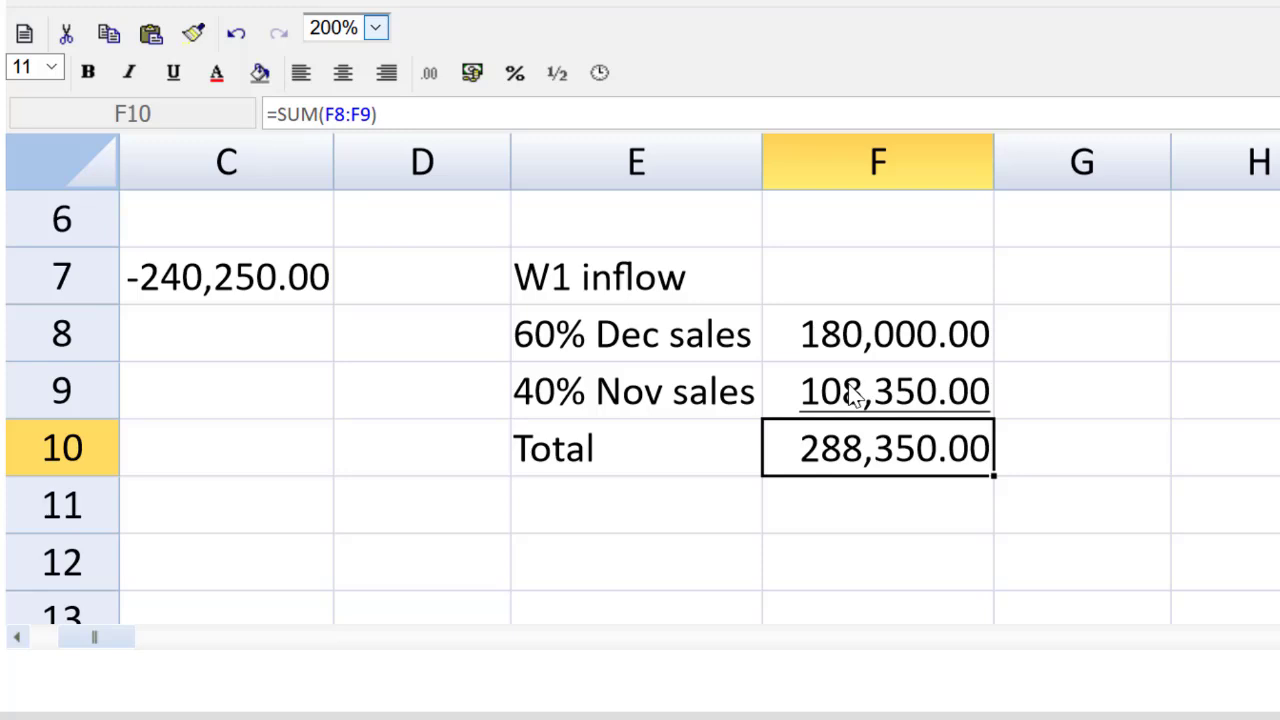
Step: Add a 'w2 cash outflow' heading below the W1 working
key(Left)
key(Down)
key(Down)
key(Down)
key(Down)
key(Down)
key(Down)
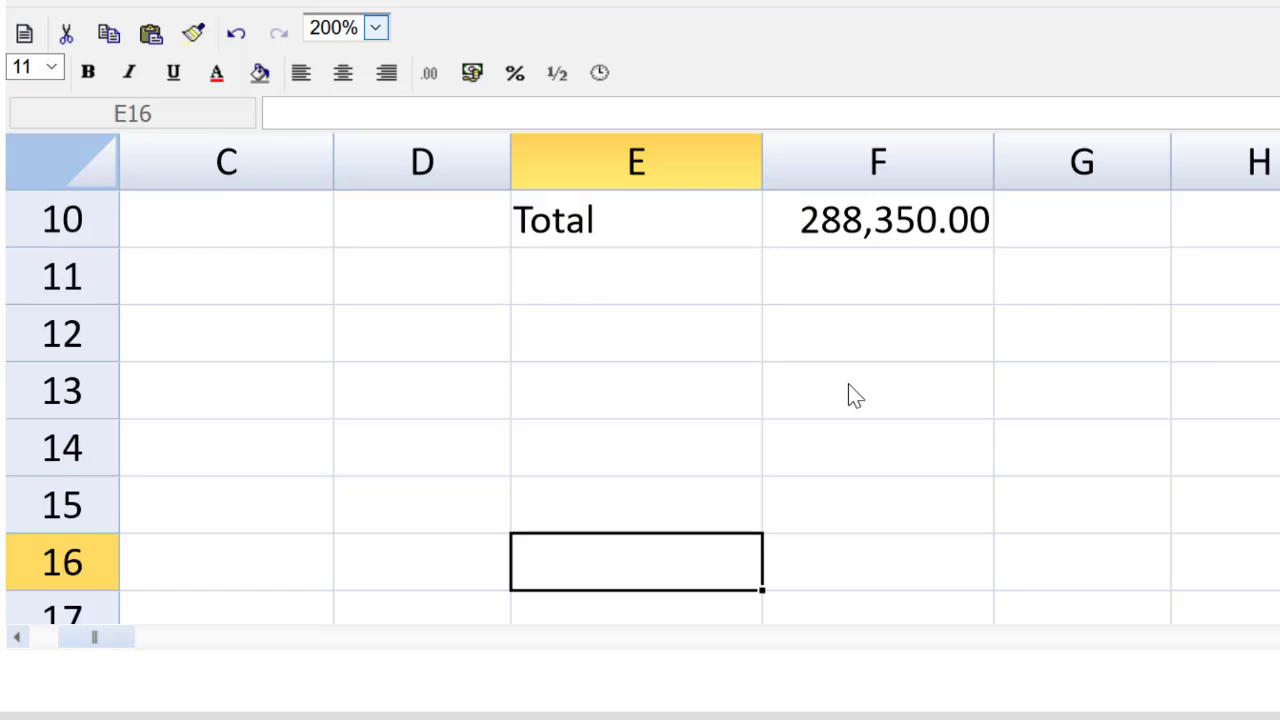
key(Up)
key(Up)
key(Up)
key(Up)
text(w2)
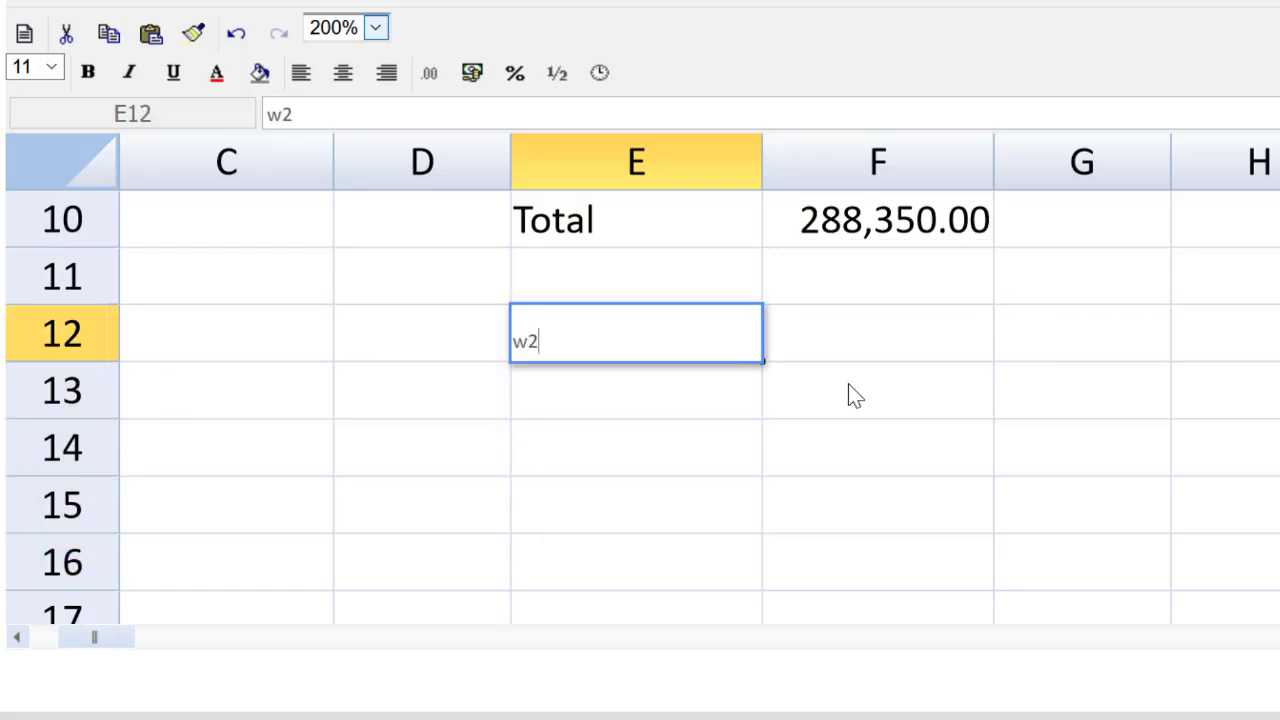
text( cash)
text( outflow)
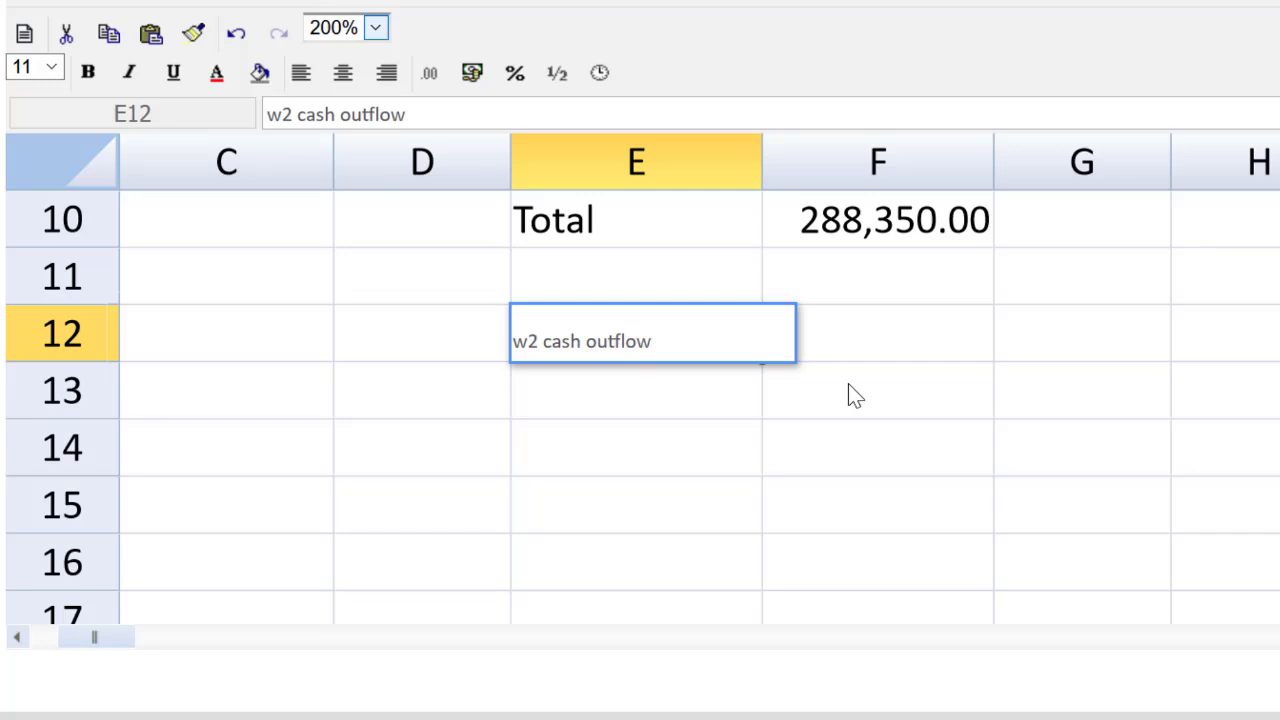
key(Return)
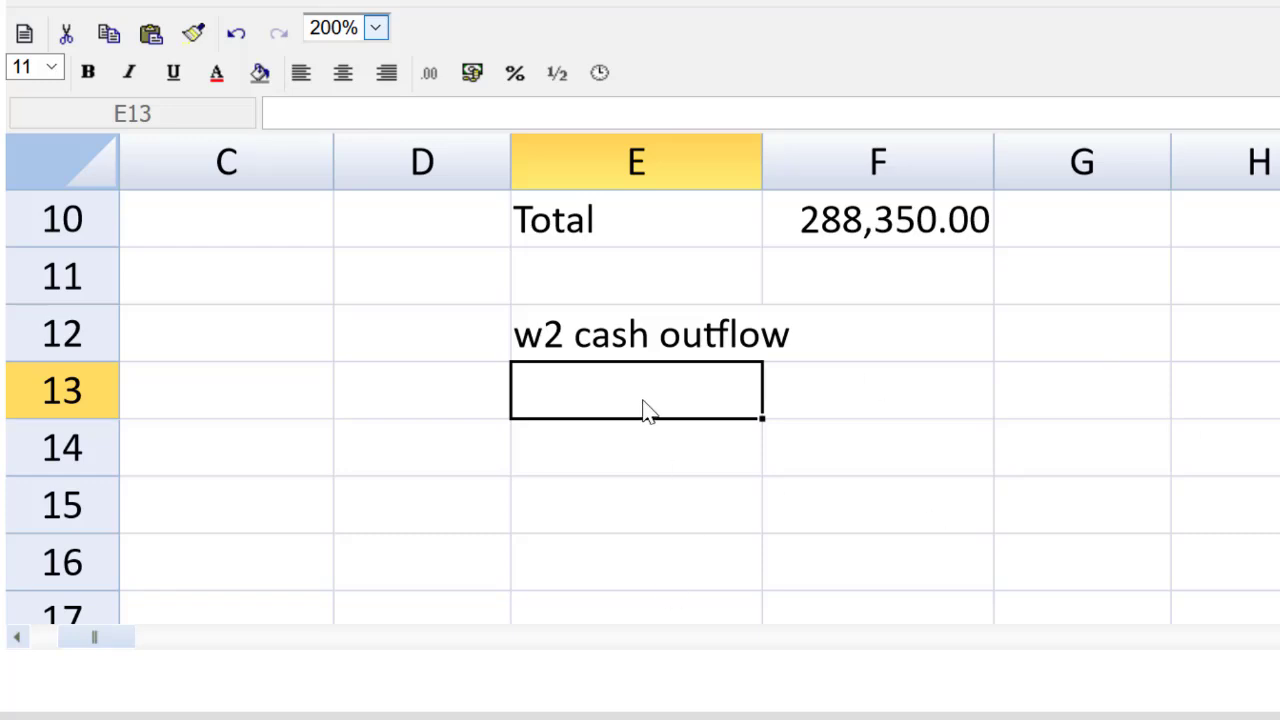
Step: List 'Payments to suppliers', 'interest', 'Opex' and 'Total' in E13:E16 under that heading
text(Payments to suppliers)
key(Return)
text(interest)
key(Return)
text(Opex)
key(Return)
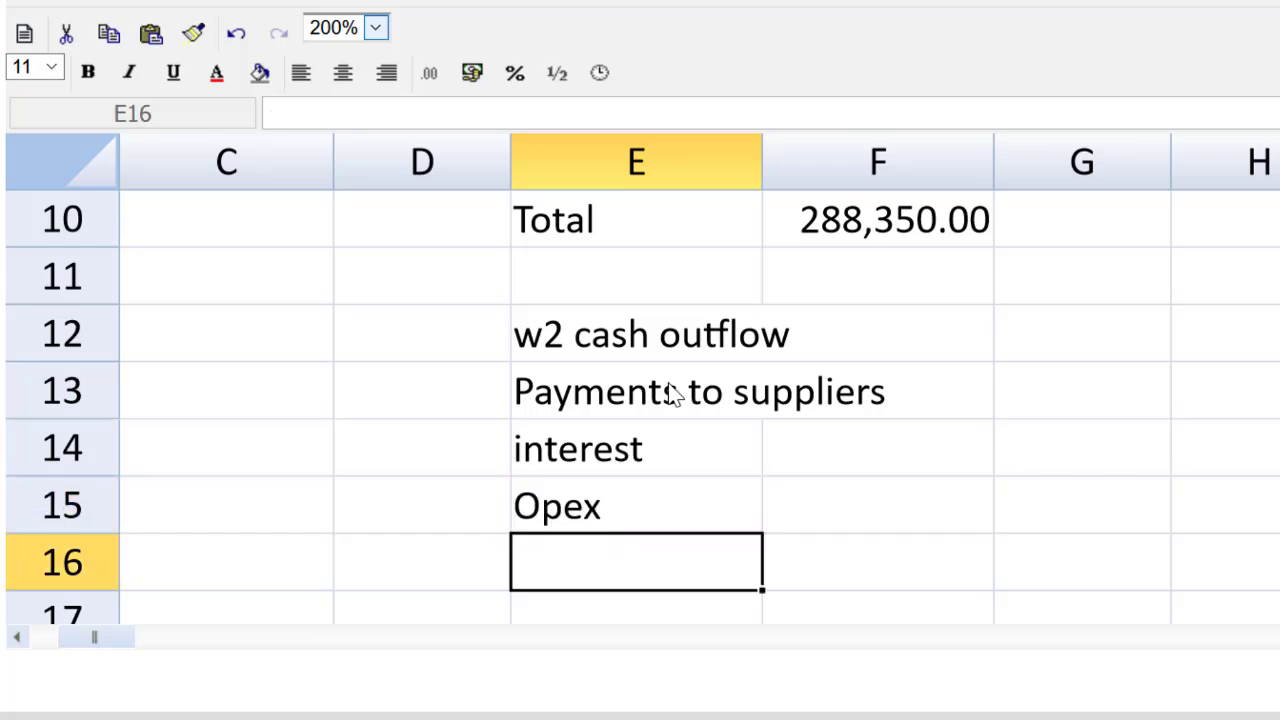
text(Total)
key(Return)
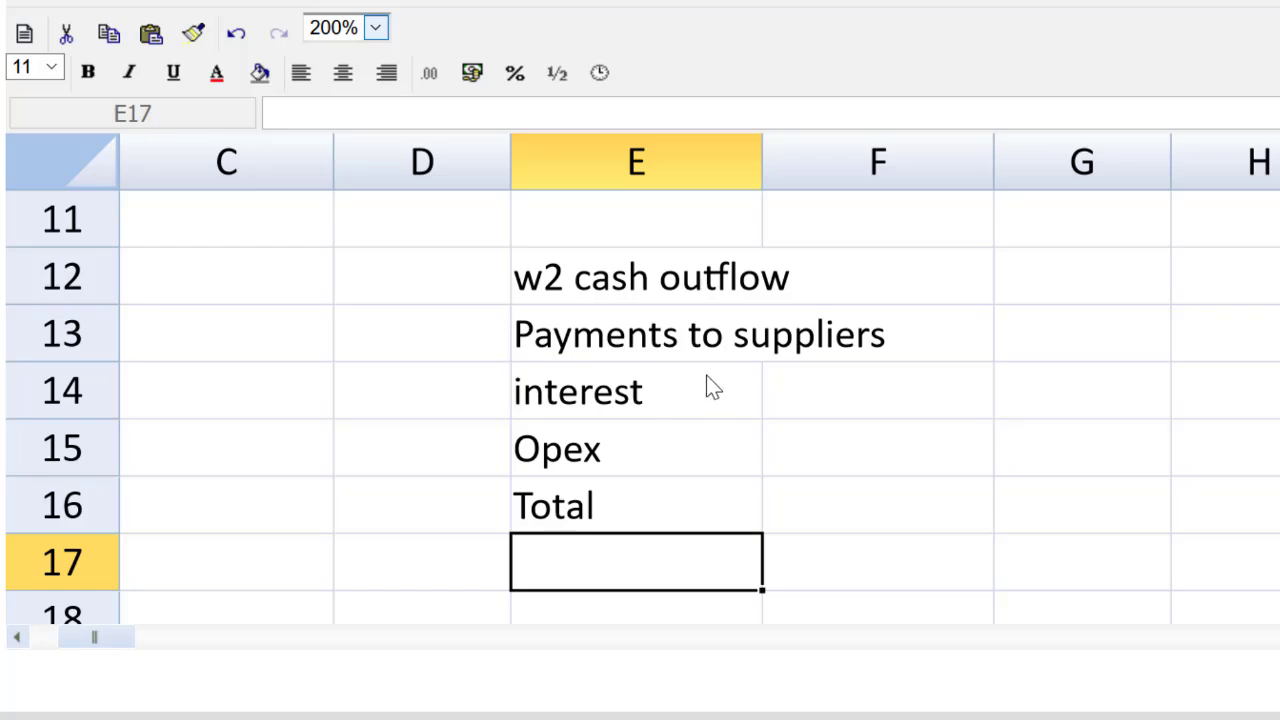
Step: Widen column E and enter supplier payments =0.7*186700, interest 70,000 and Opex 146,500 in F13:F15
double_click(764, 181)
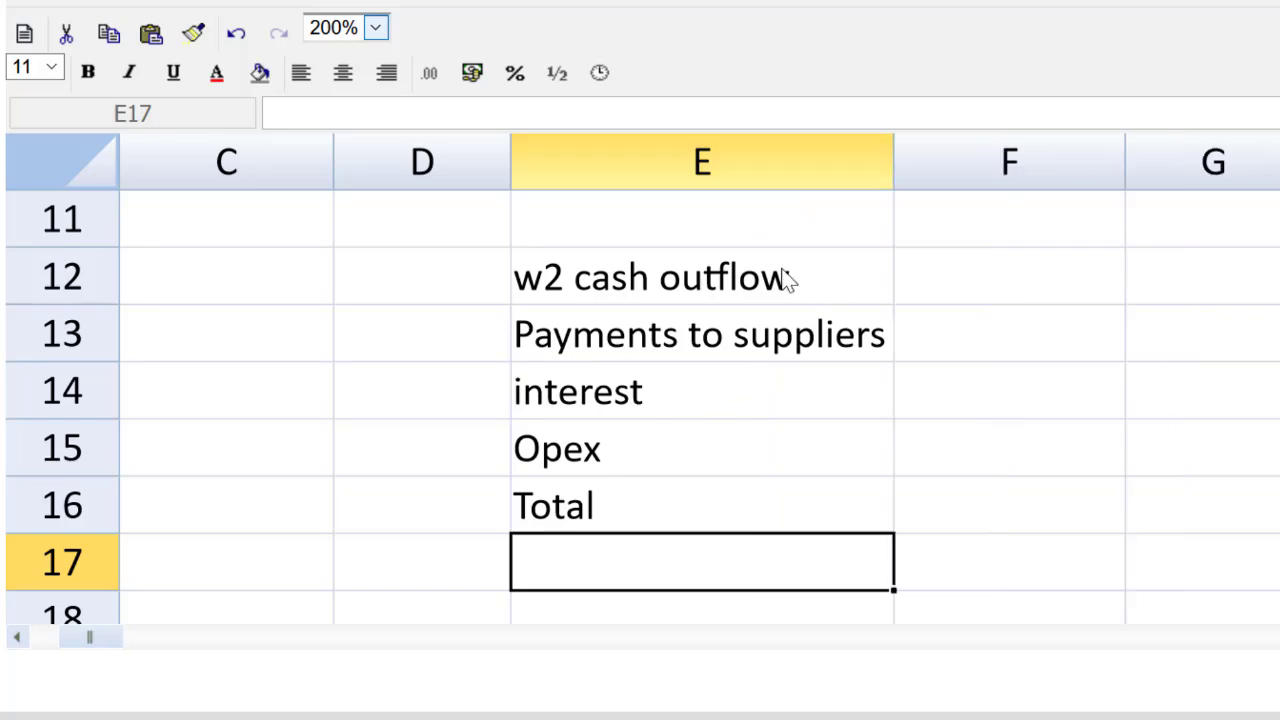
click(949, 331)
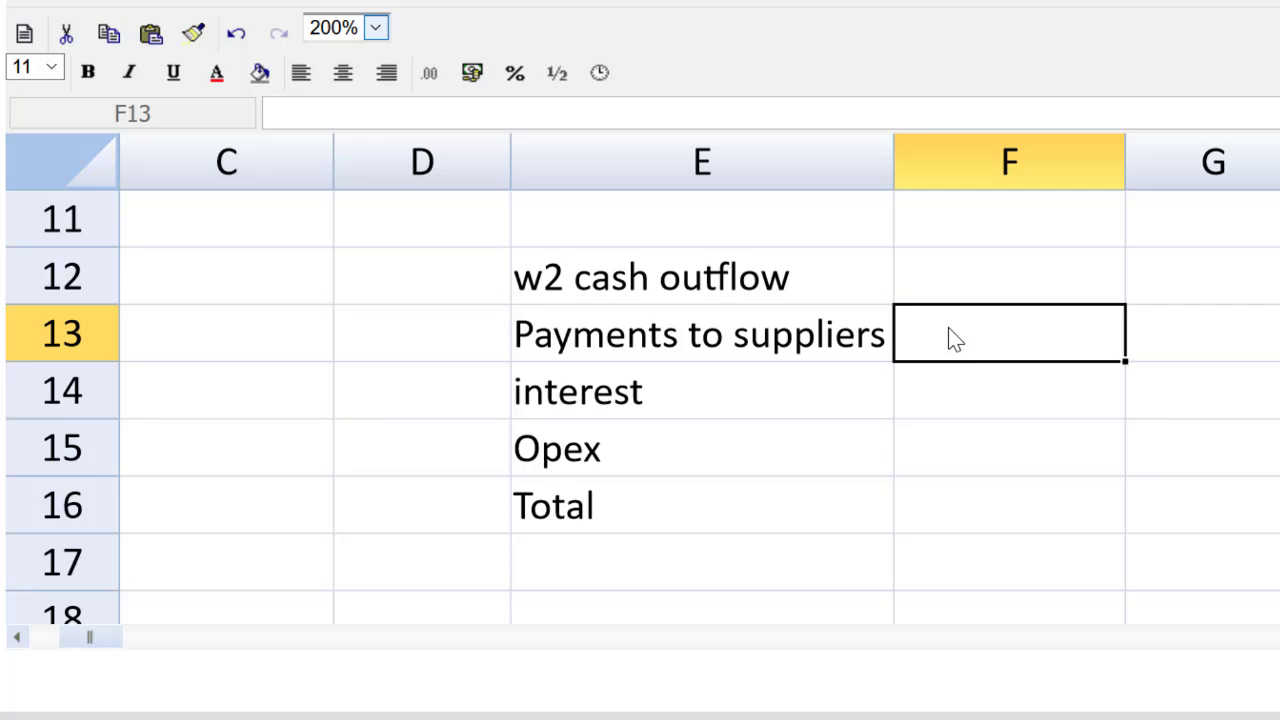
text(=)
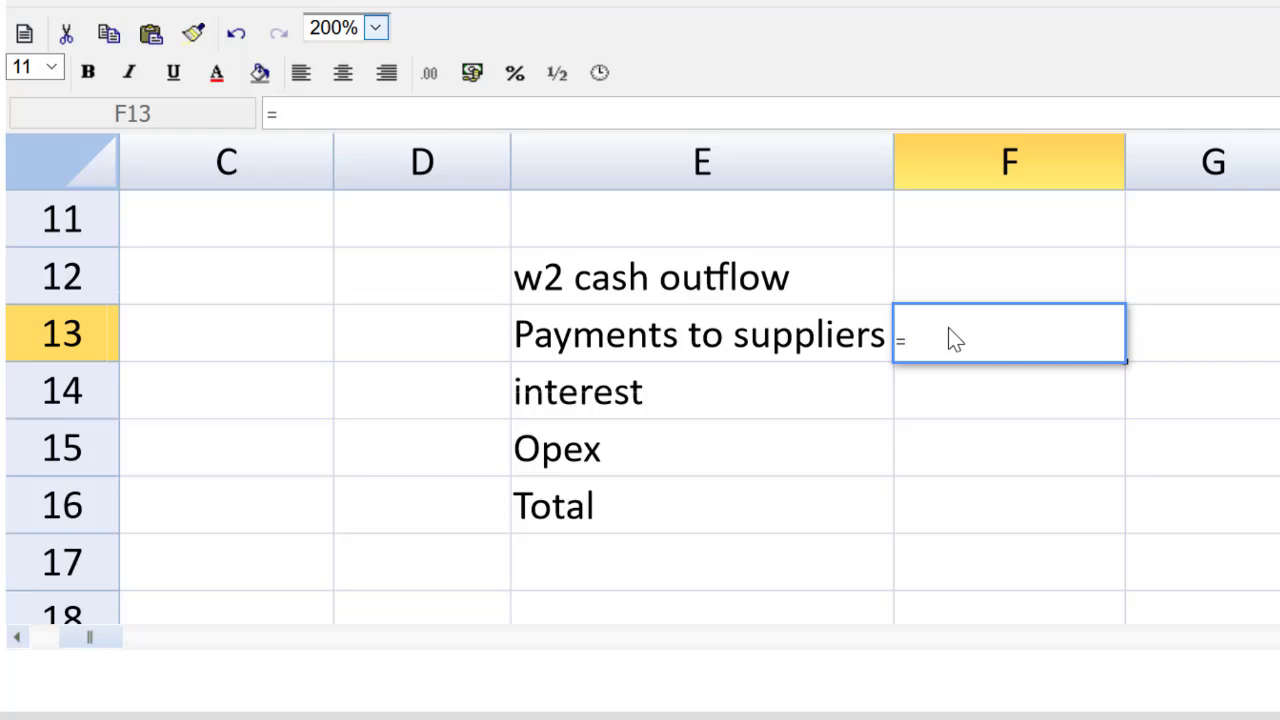
text(0)
text(.7*186700)
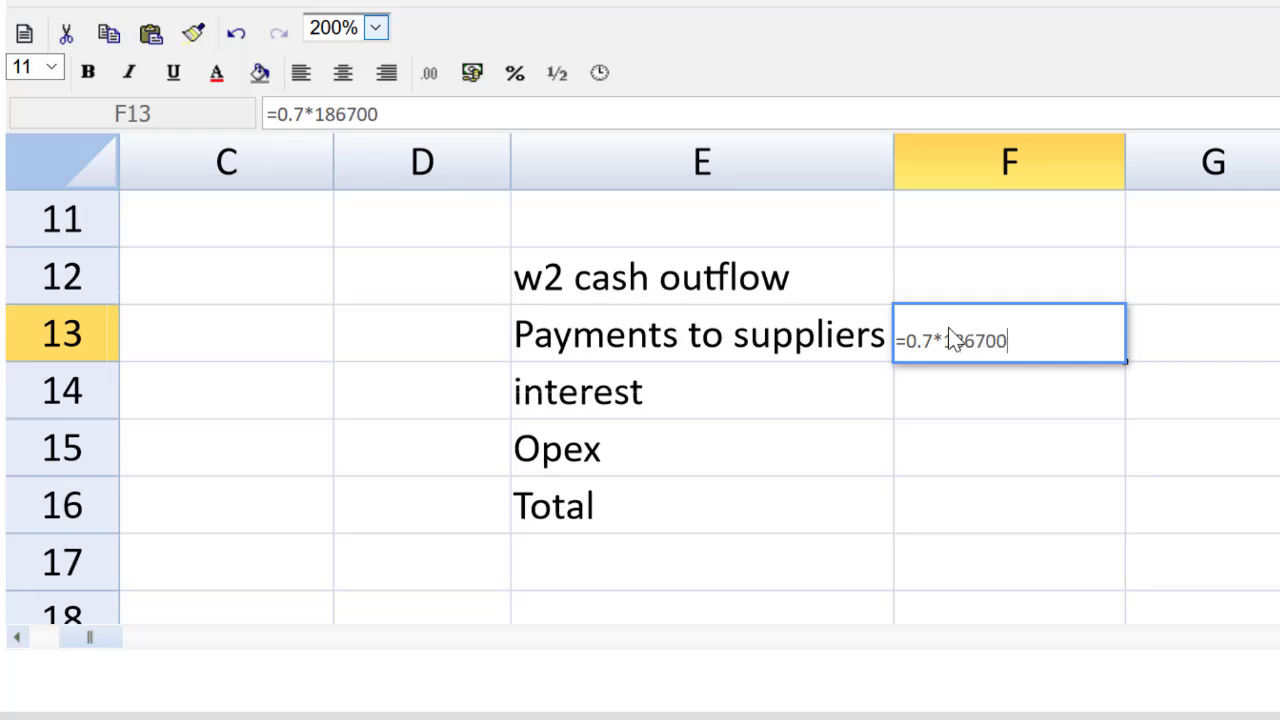
key(Return)
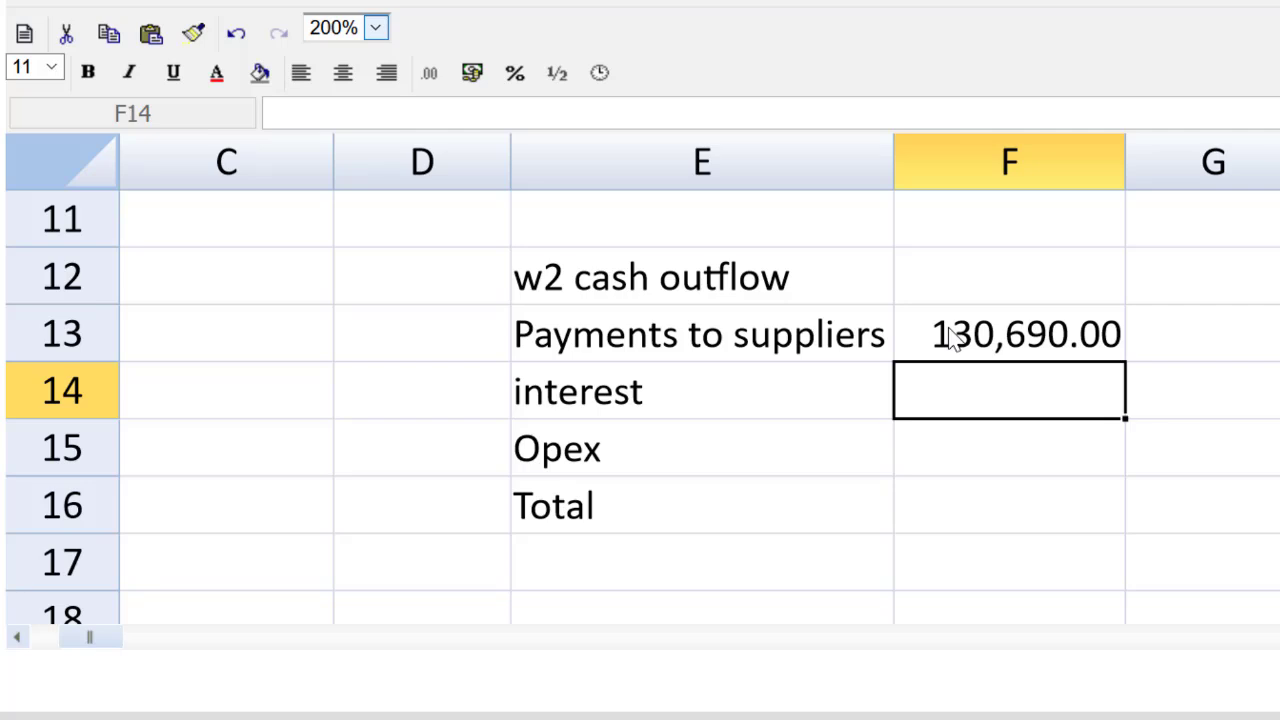
text(70,000)
key(Return)
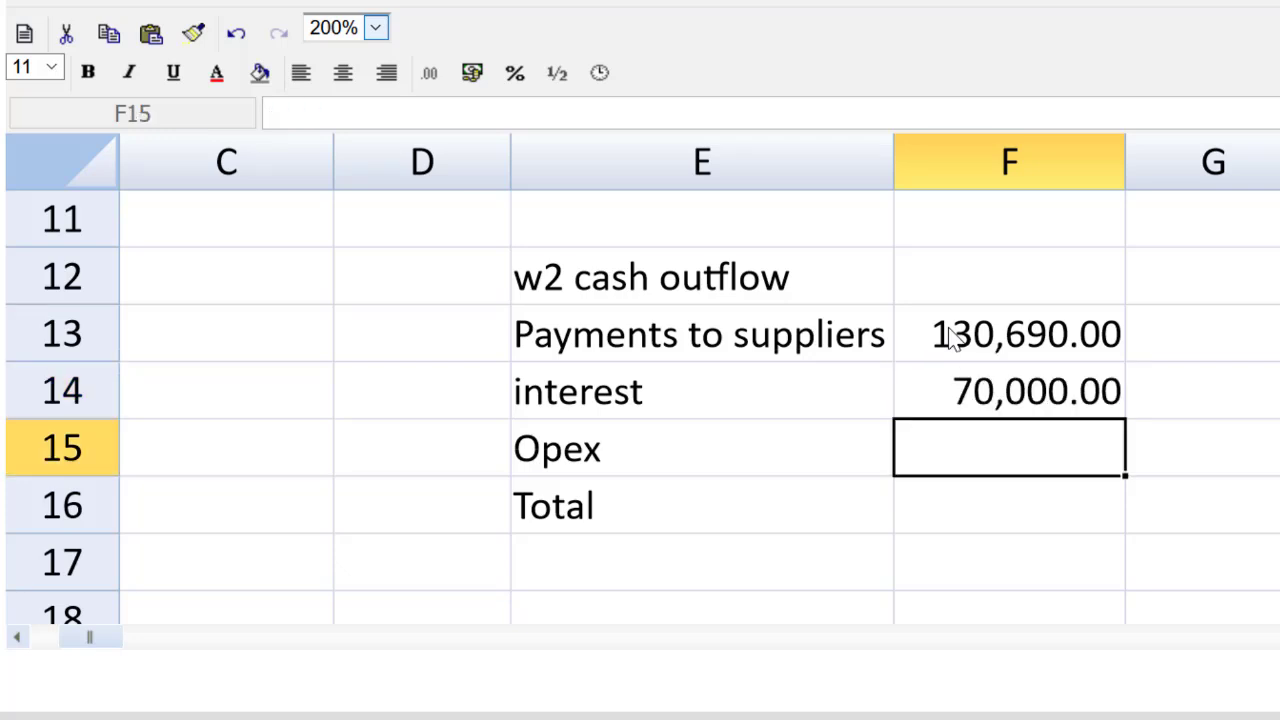
text(1)
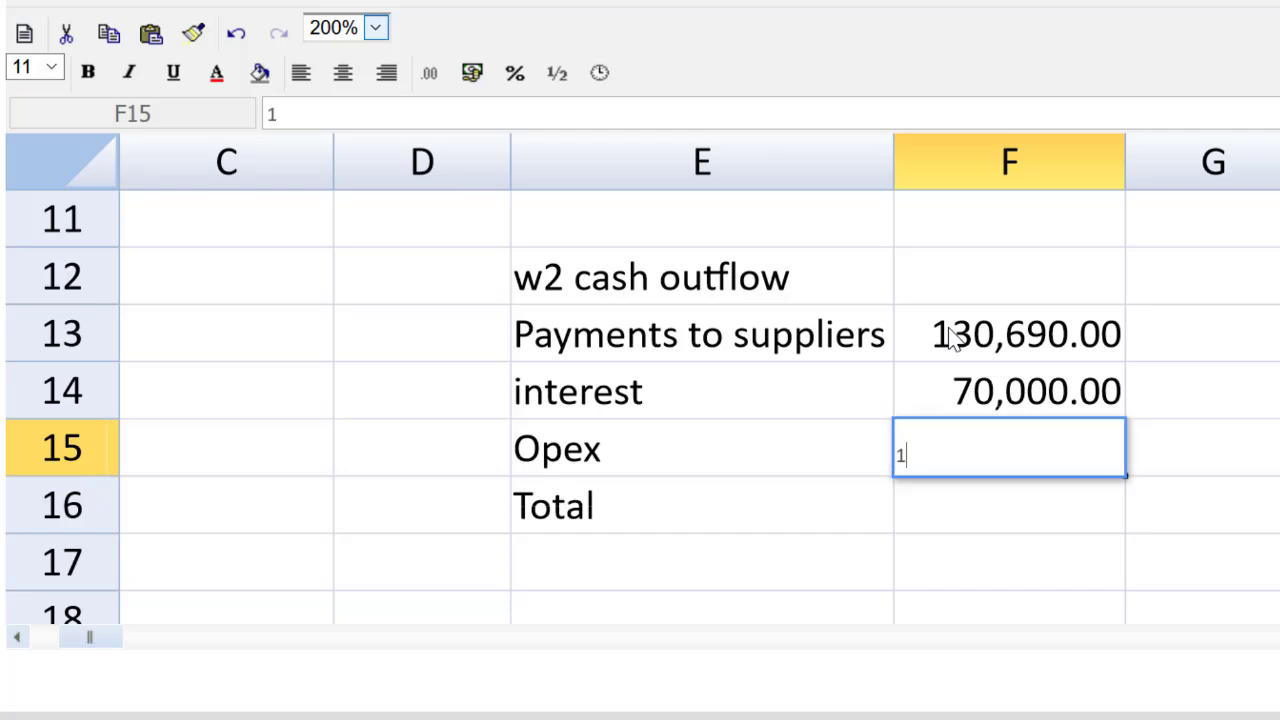
text(46500)
key(Return)
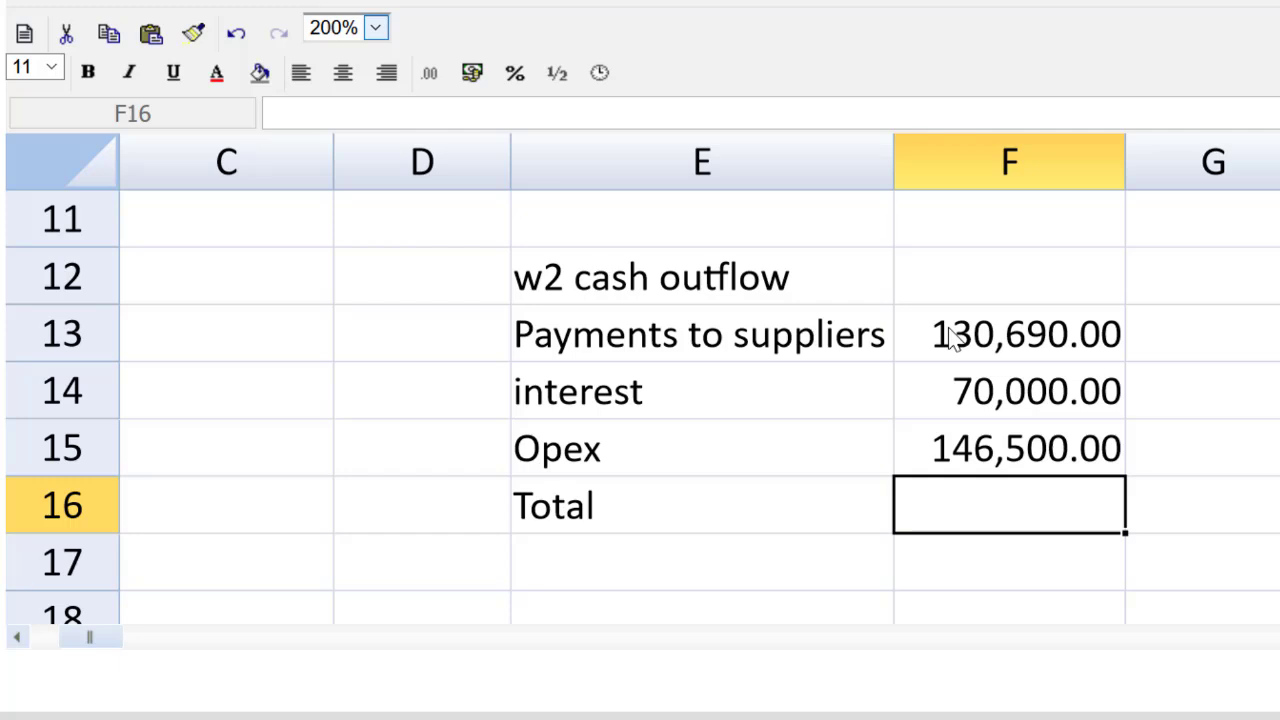
Step: Total the outflows with =SUM(F13:F15) giving 347,190, and underline the Opex figure
text(=sum()
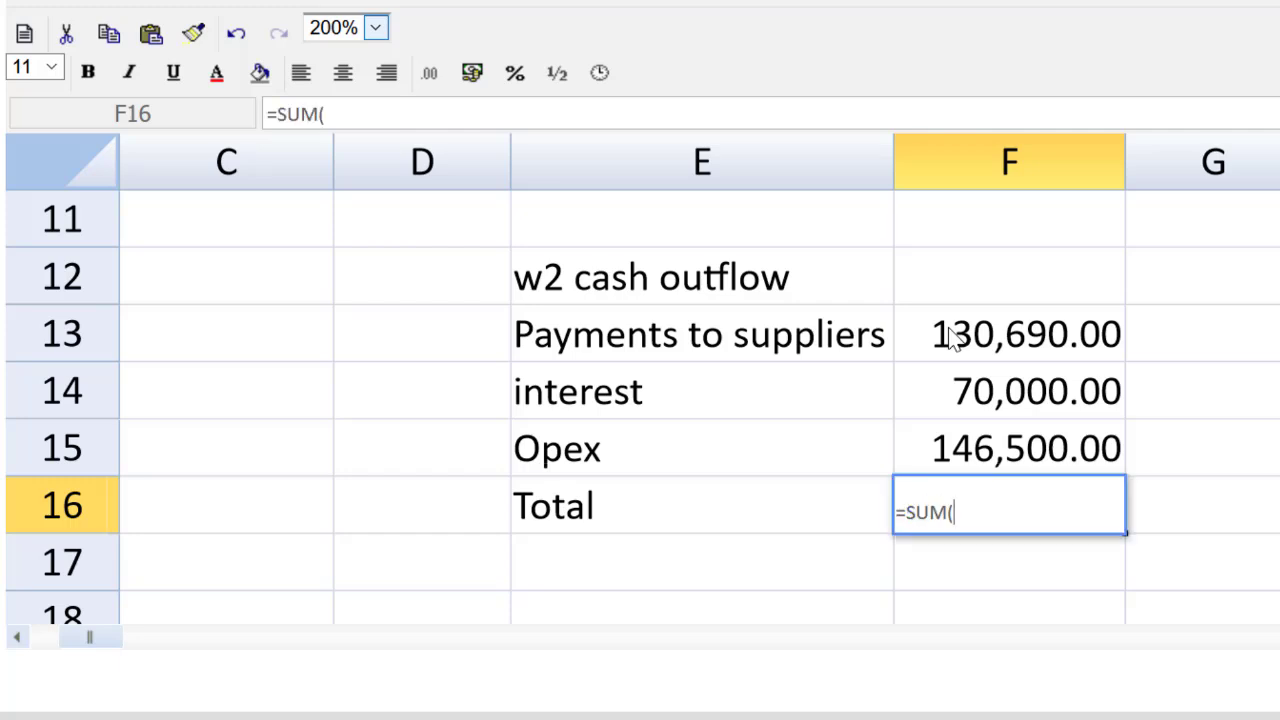
drag(995, 336, 988, 455)
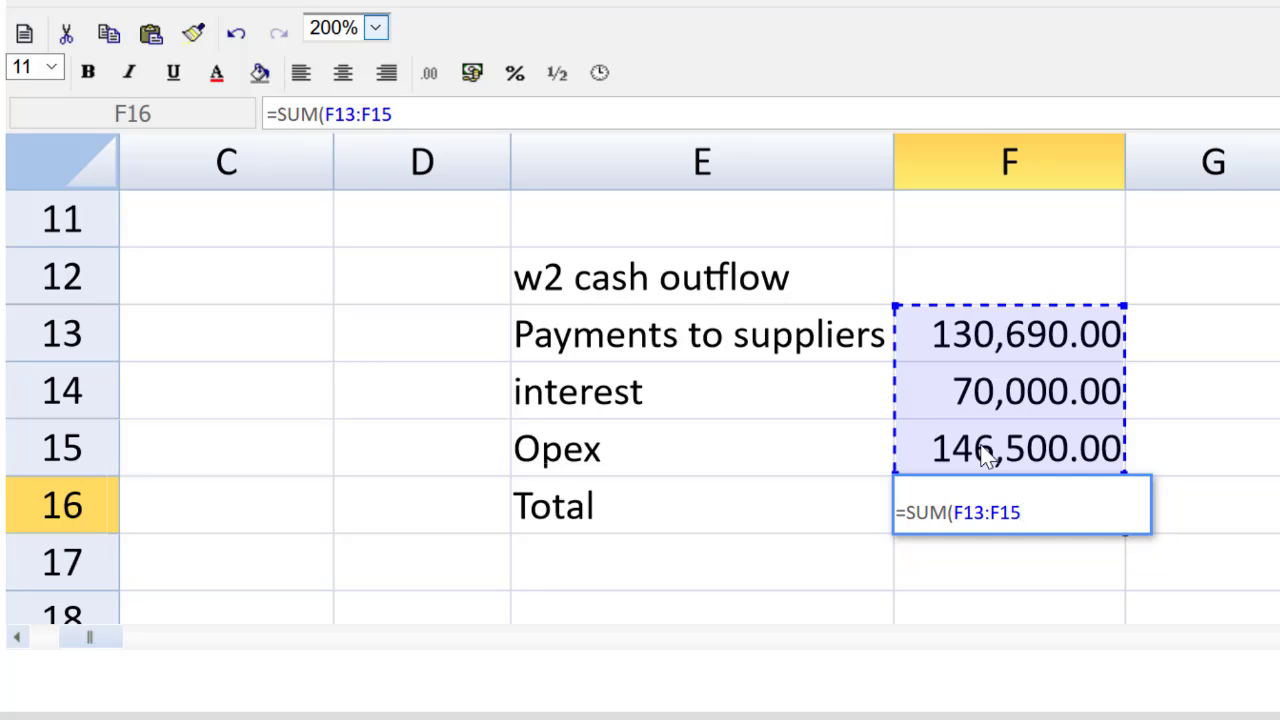
key(Return)
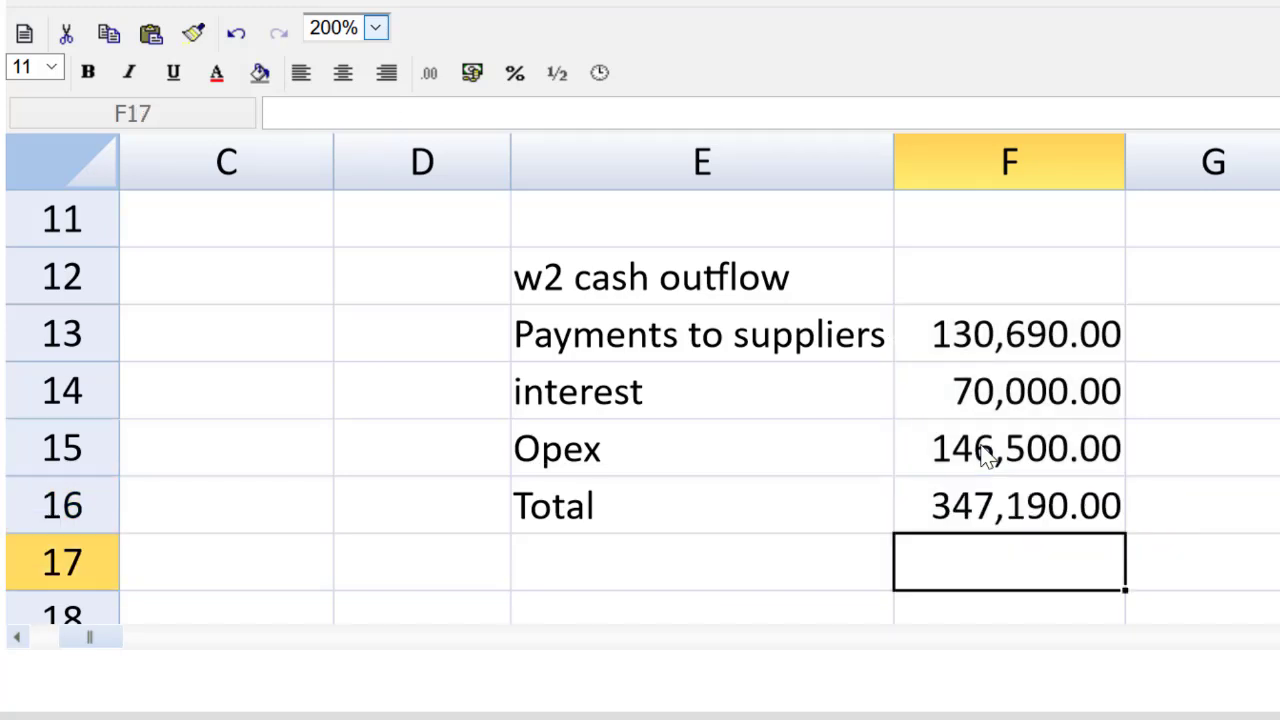
click(986, 455)
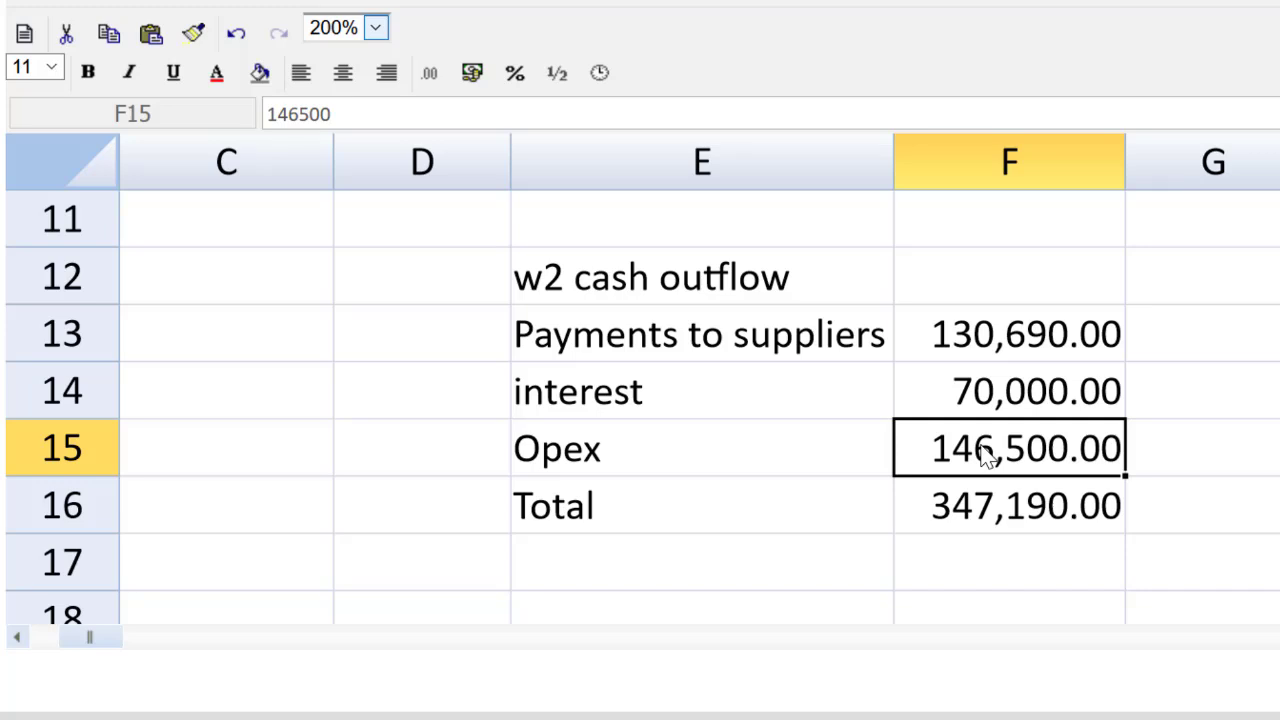
key(ctrl+u)
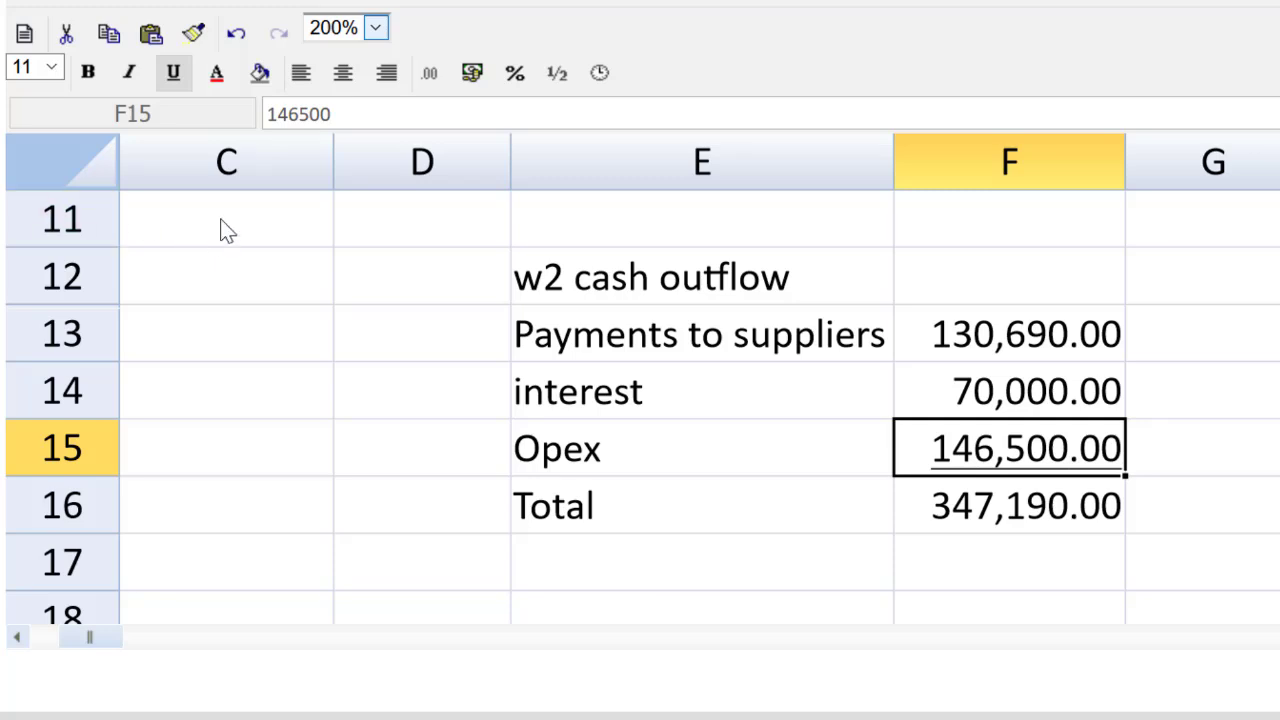
Step: At 100% zoom, link C8 to the W1 inflow total and C9 to the negative w2 outflow total
click(370, 30)
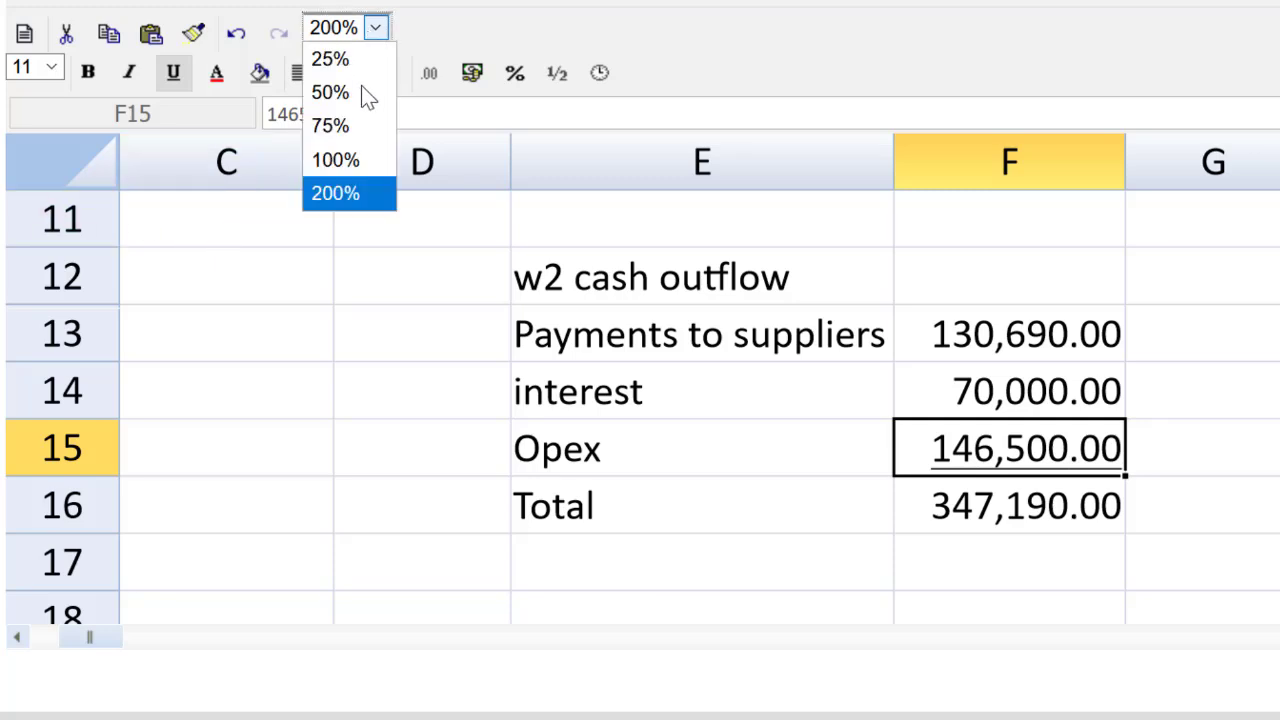
click(357, 162)
drag(171, 642, 128, 648)
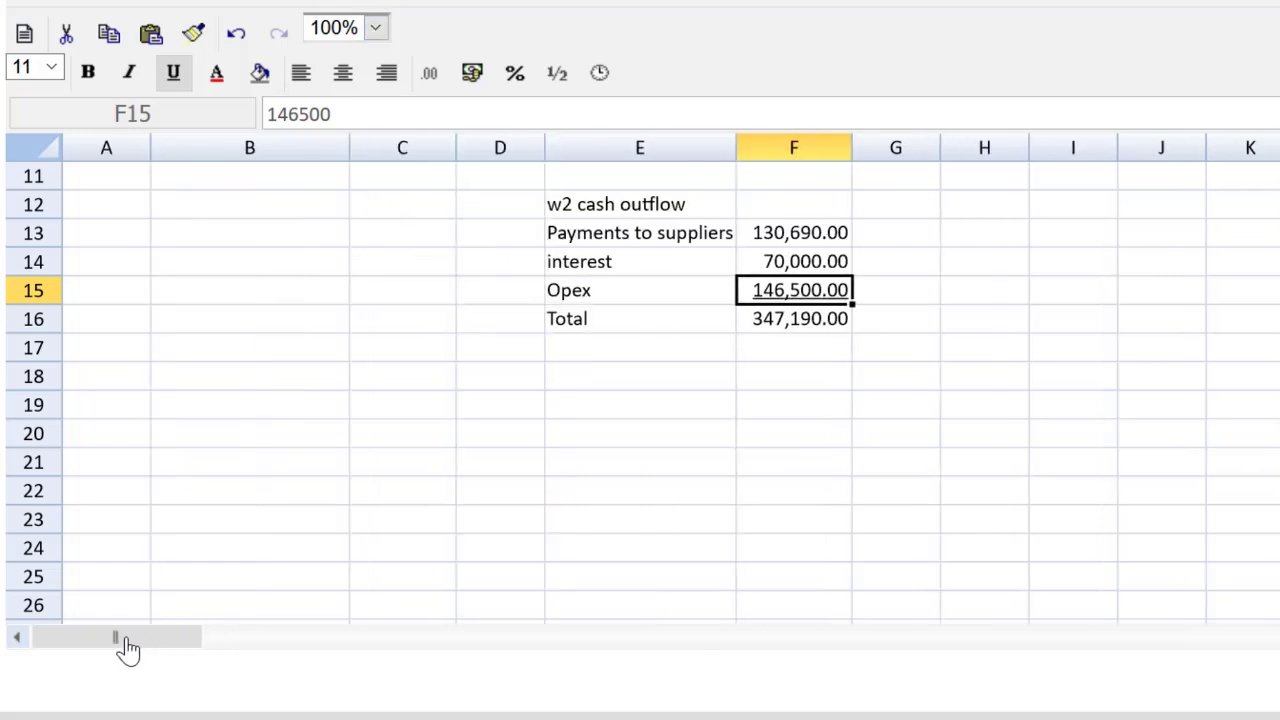
scroll(825, 262, up, 1)
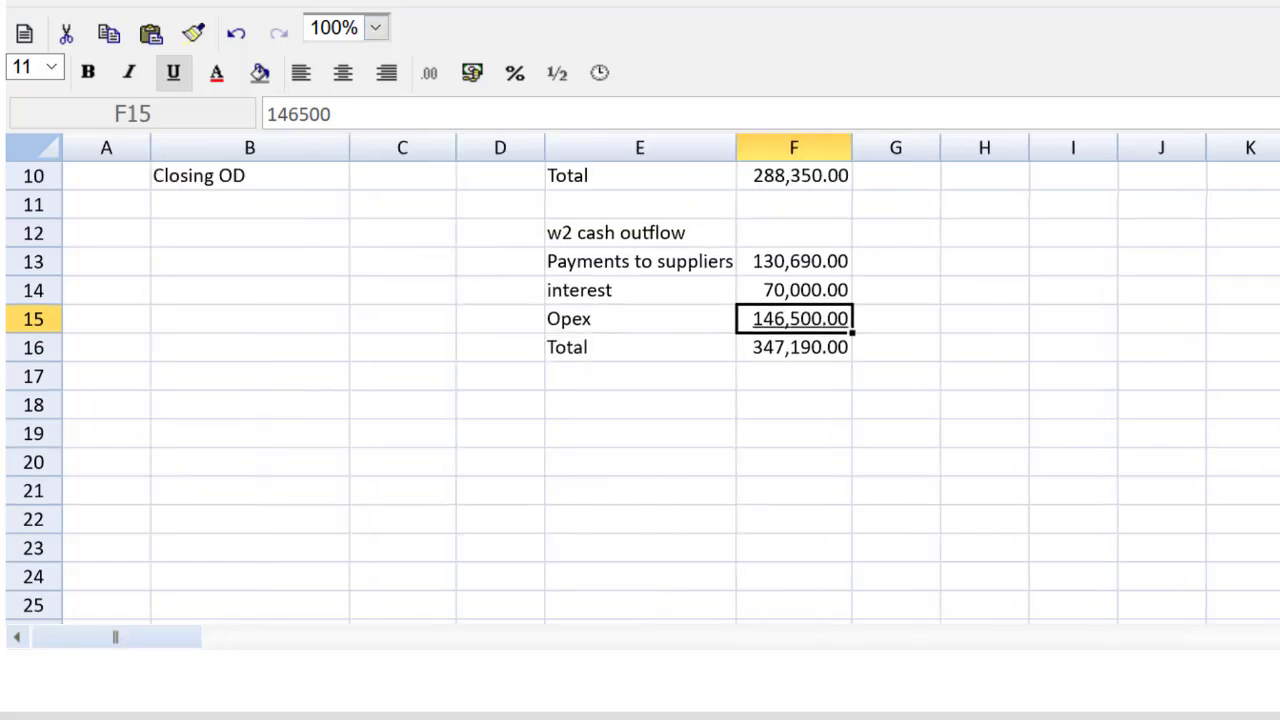
scroll(825, 262, up, 3)
scroll(825, 262, up, 1)
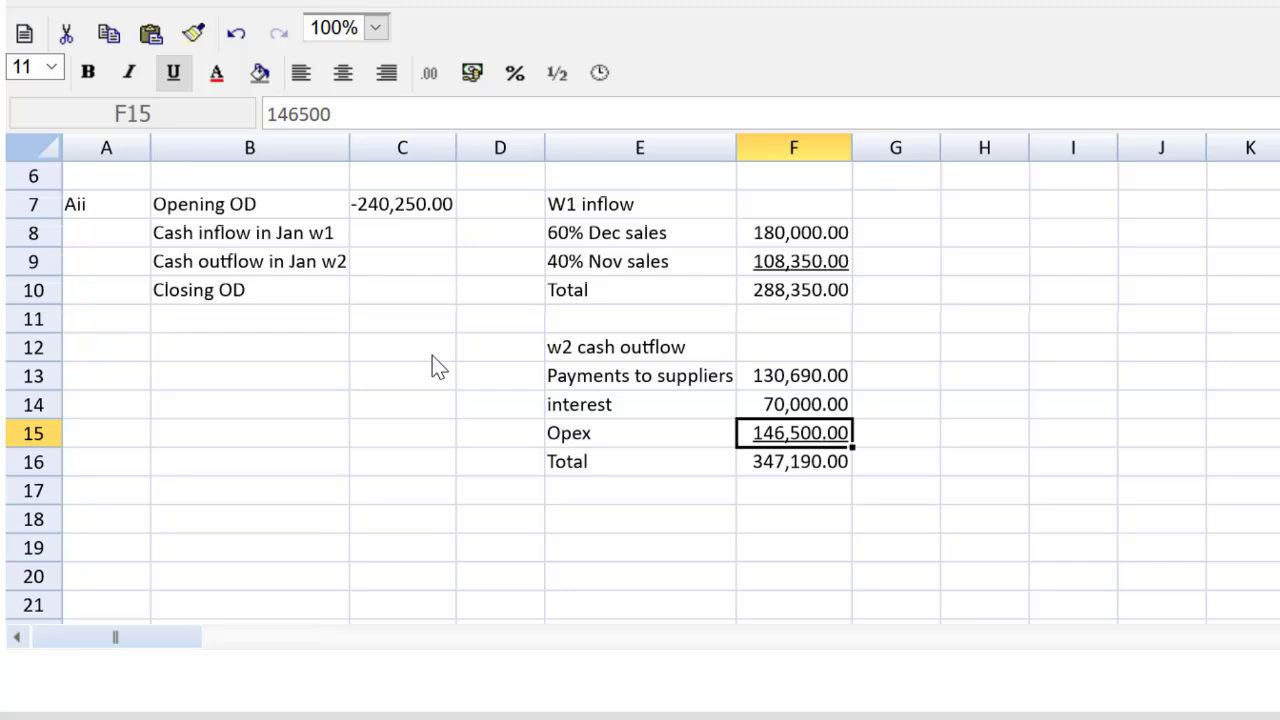
click(412, 245)
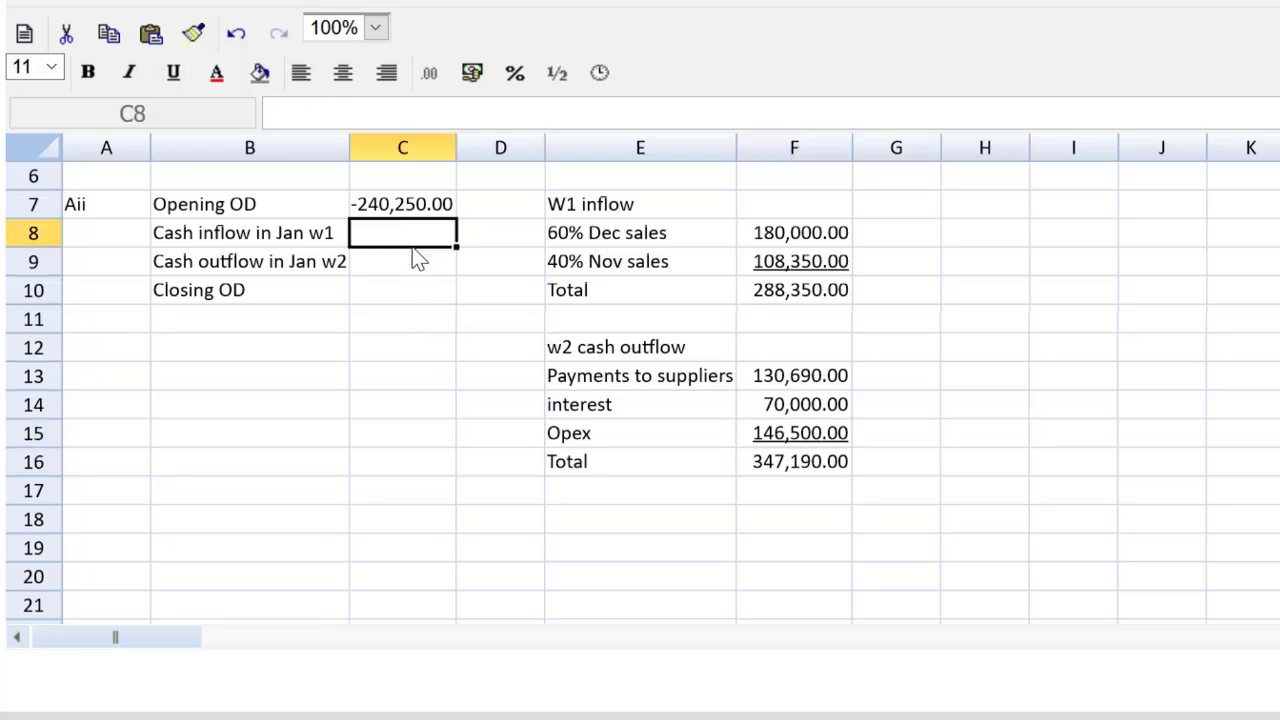
text(=)
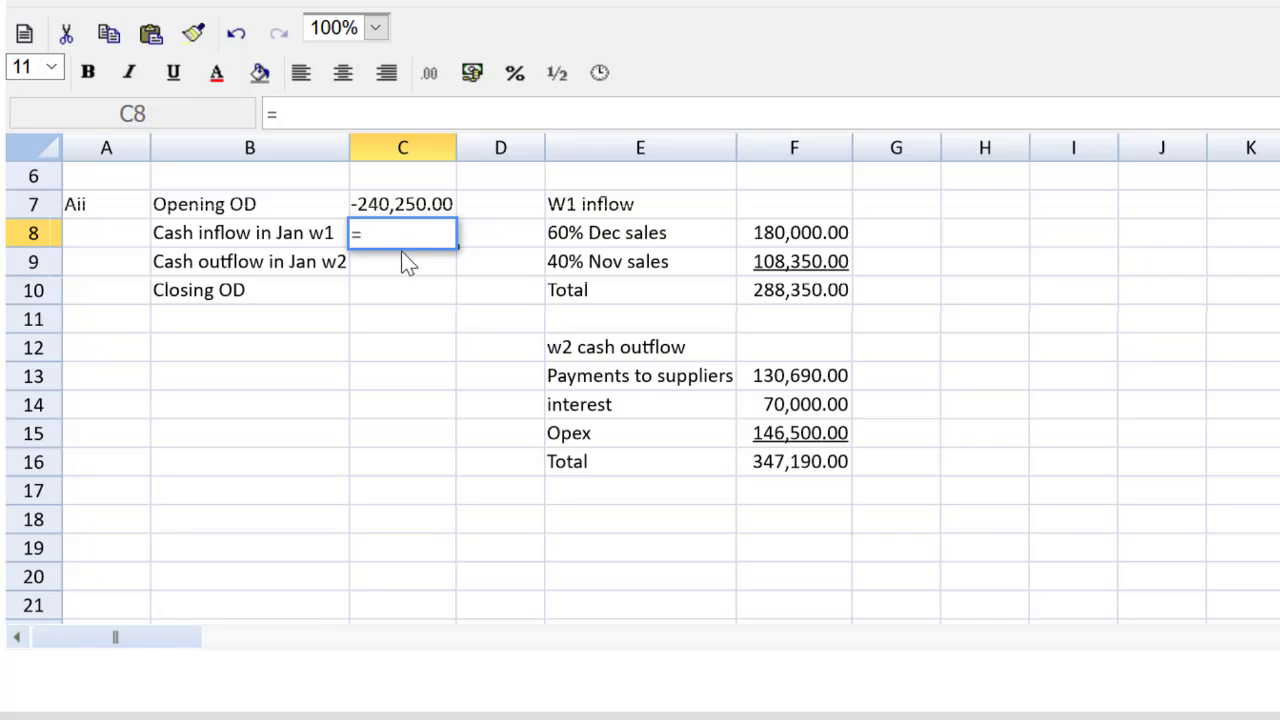
click(766, 292)
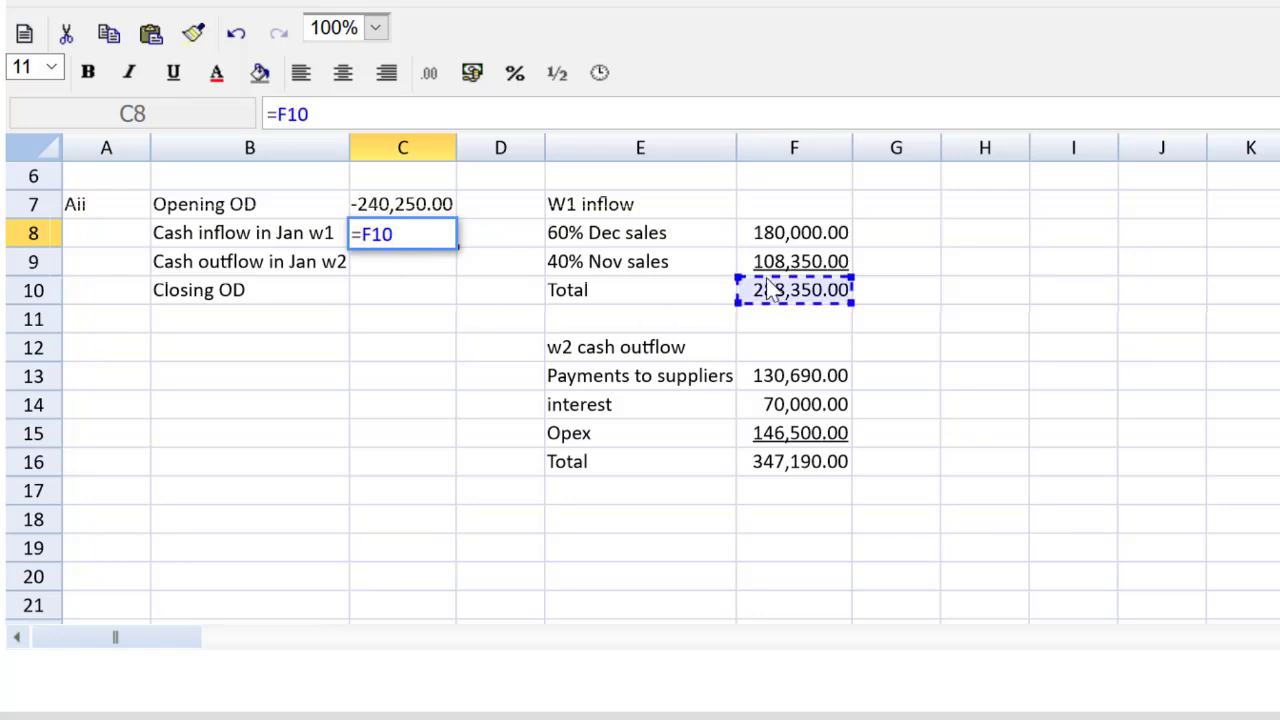
key(Return)
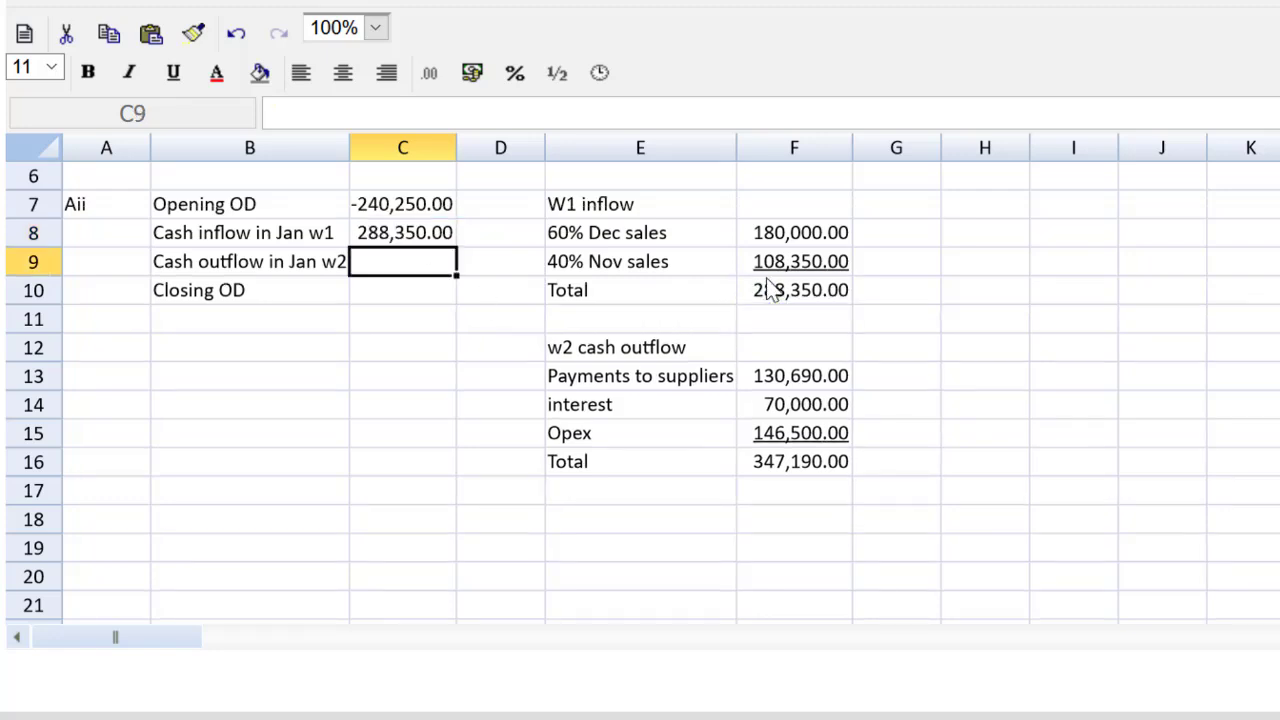
text(=)
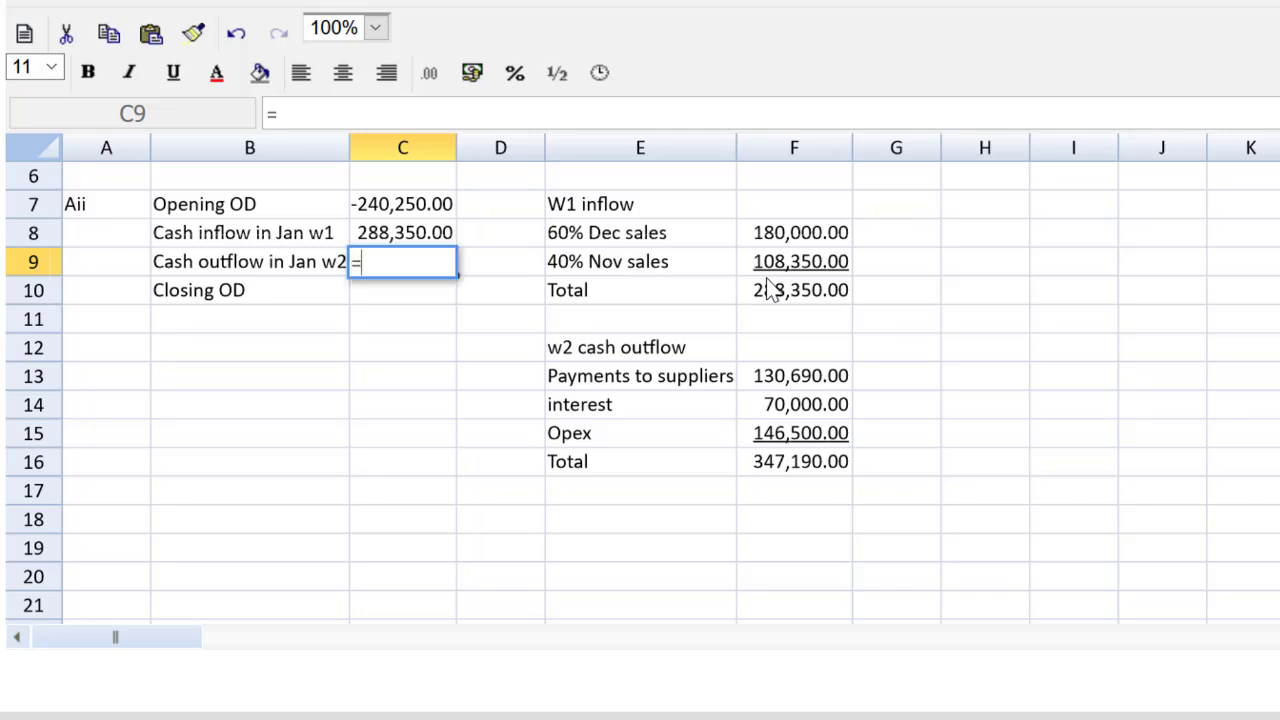
text(-)
click(827, 475)
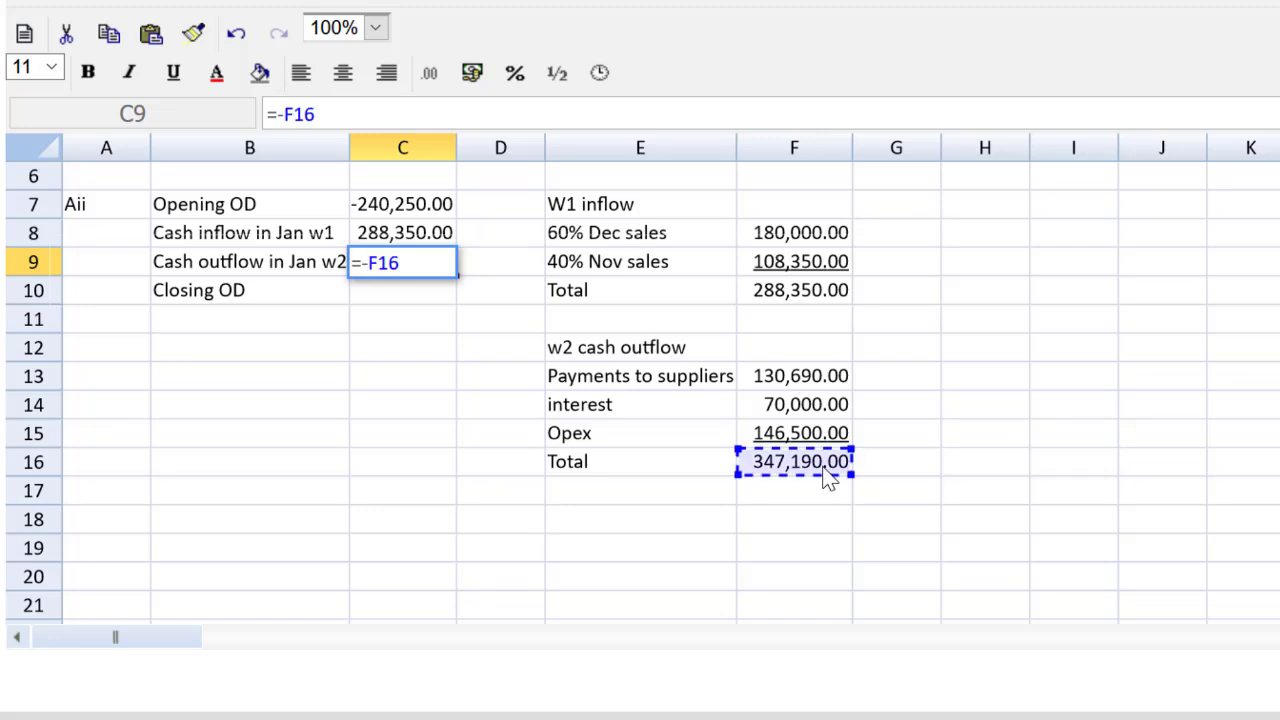
key(Return)
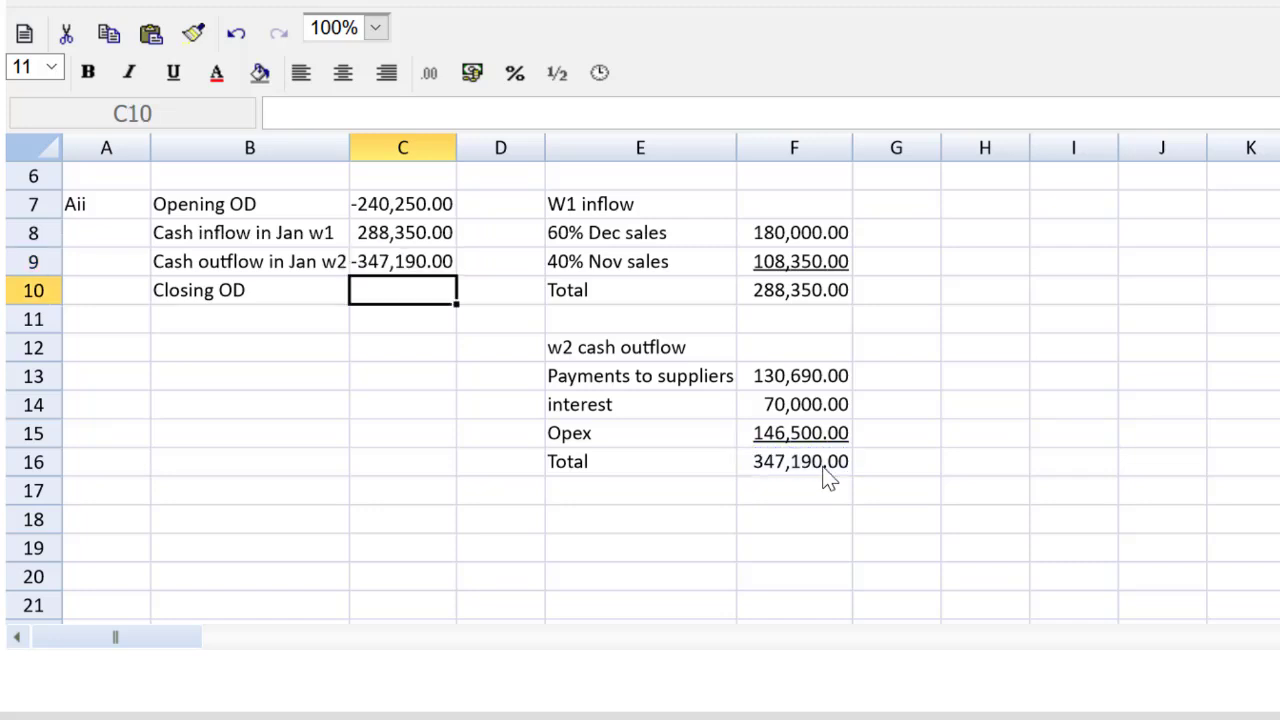
Step: Sum C7:C9 in C10 to get the closing overdraft of -299,090.00
text(sum()
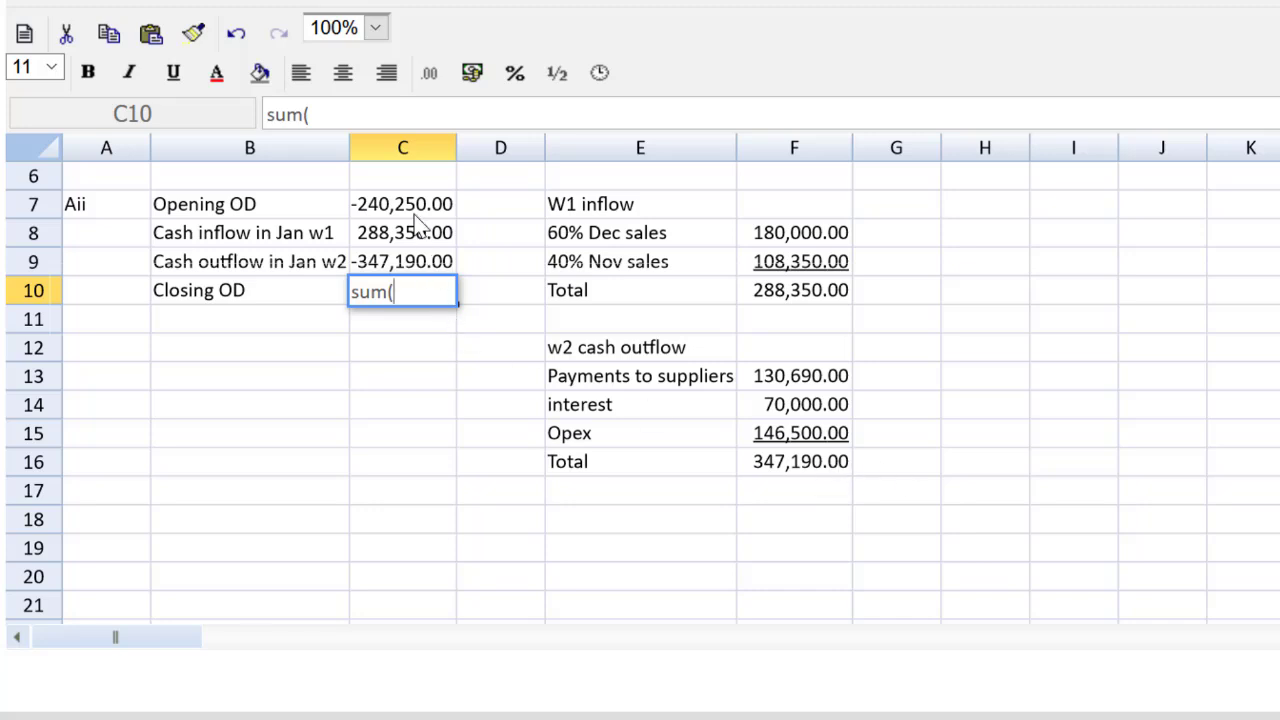
click(412, 212)
click(422, 290)
text(=sum()
drag(392, 207, 395, 262)
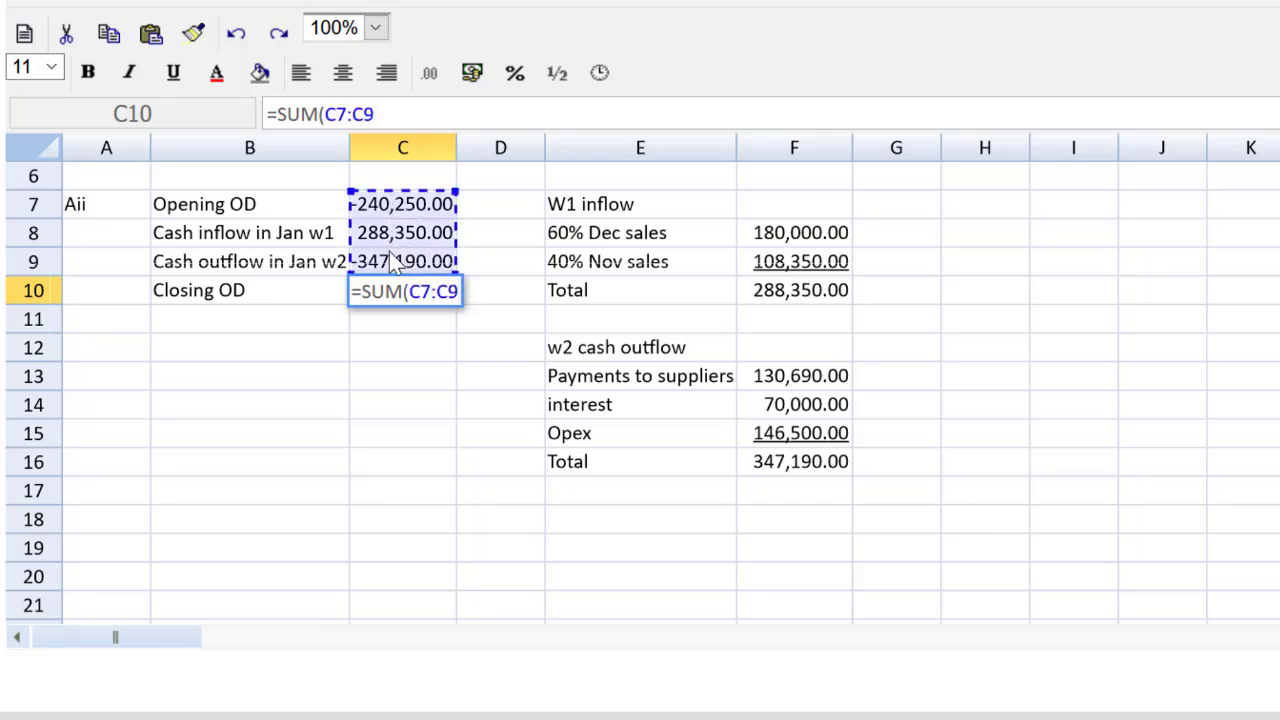
text())
key(Return)
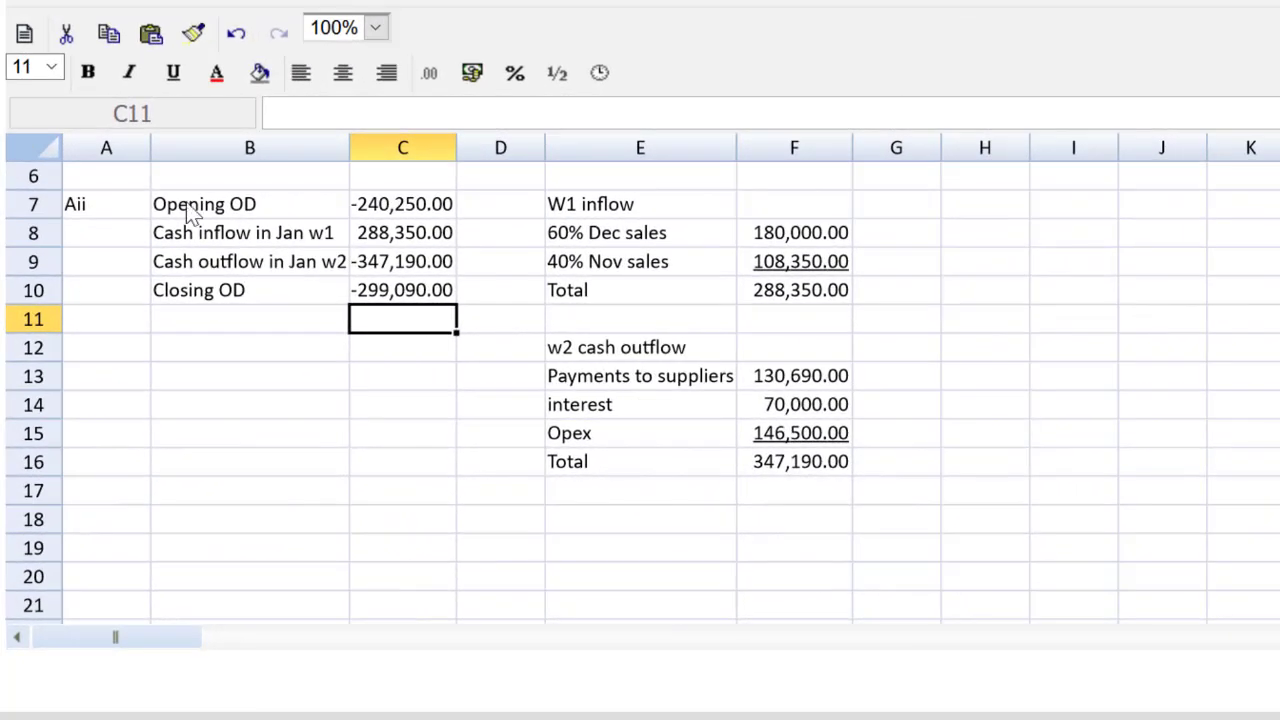
Step: Zoom to 200% and label section 'Aiii' in column A below the Aii block
click(374, 29)
click(340, 193)
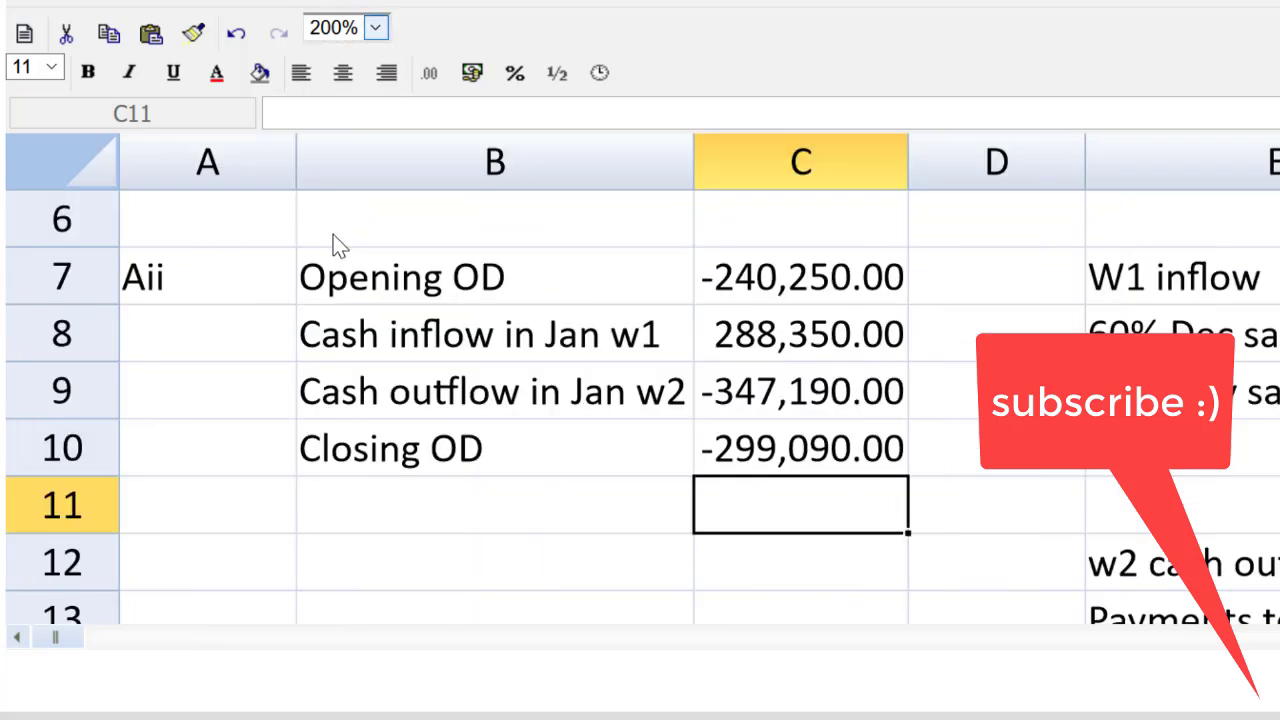
click(290, 482)
key(Down)
key(Down)
key(Down)
key(Down)
key(Up)
key(Up)
key(Up)
key(Up)
key(Down)
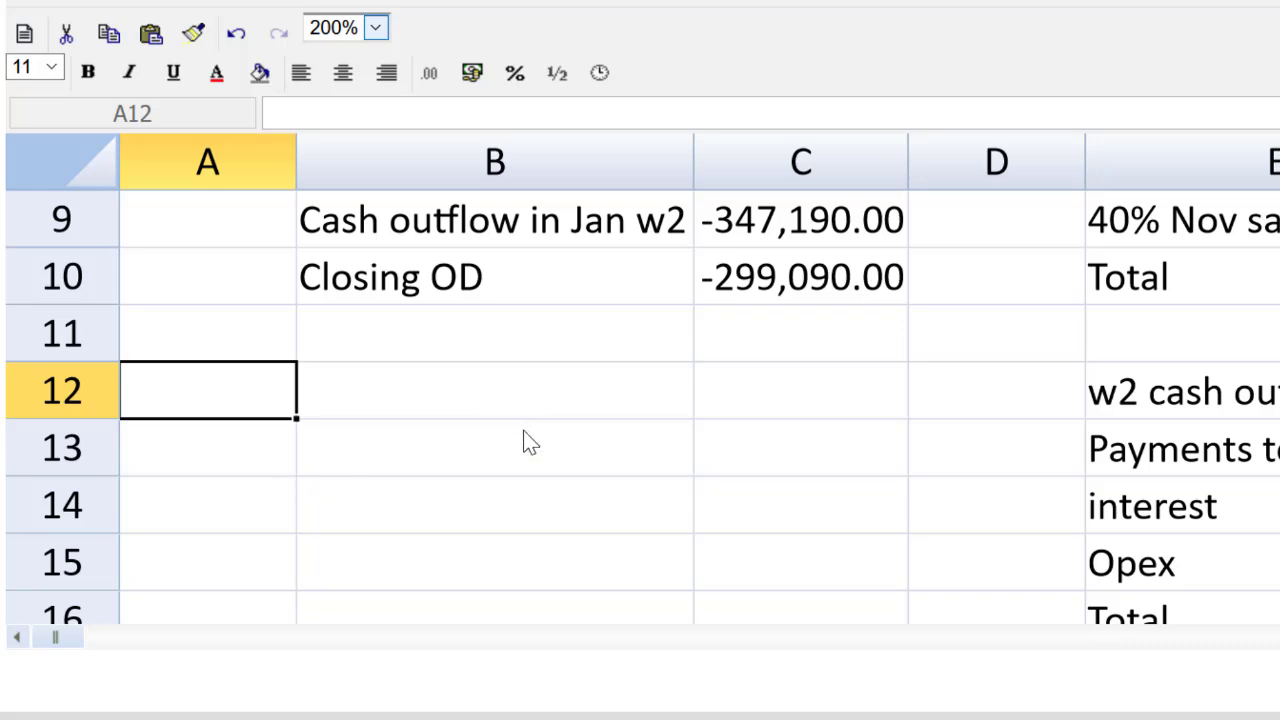
text(Aiii)
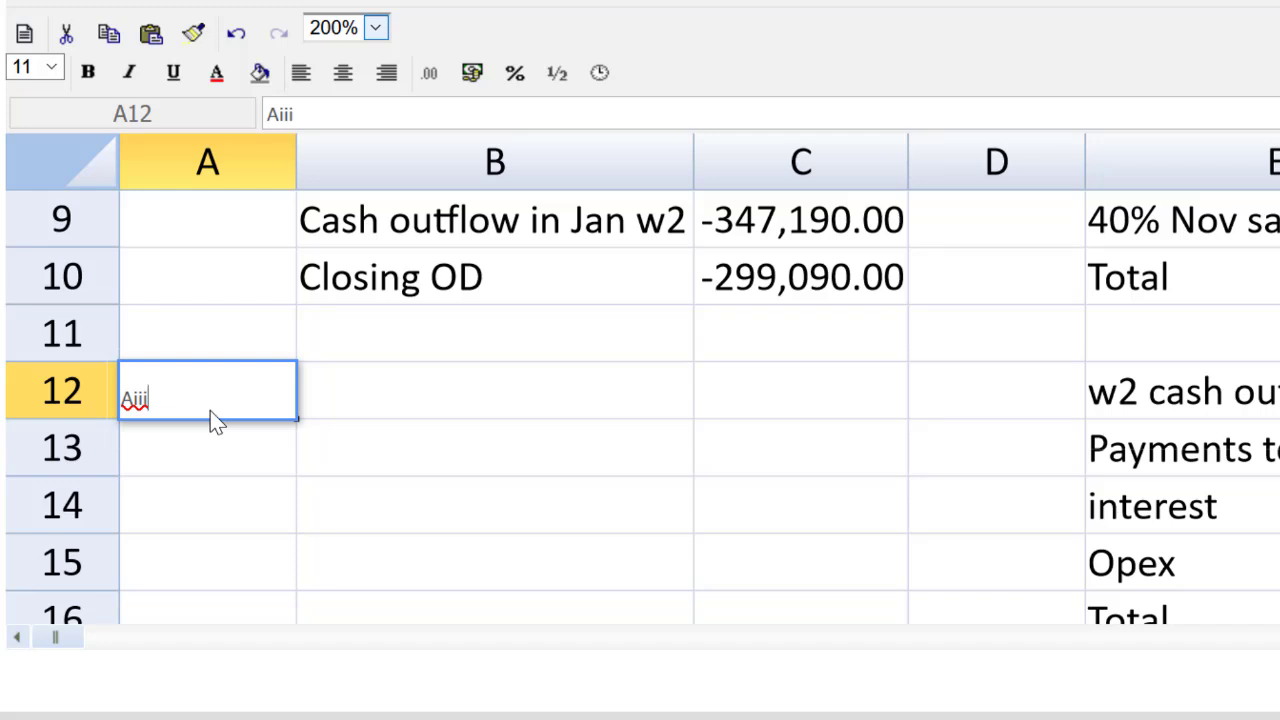
key(Return)
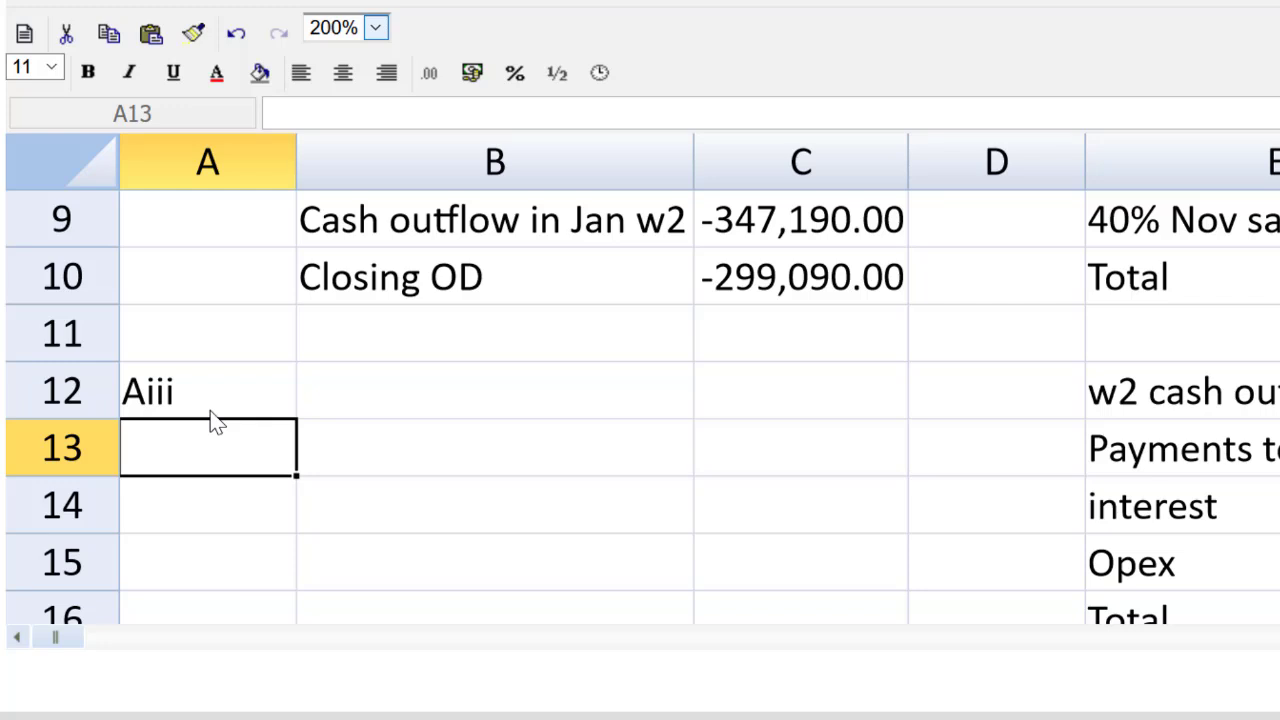
Step: Enter 'Opening Current Ratio', 'Current assets', 'Current liabilities' and 'current ratio' in B12:B15
key(Up)
key(Right)
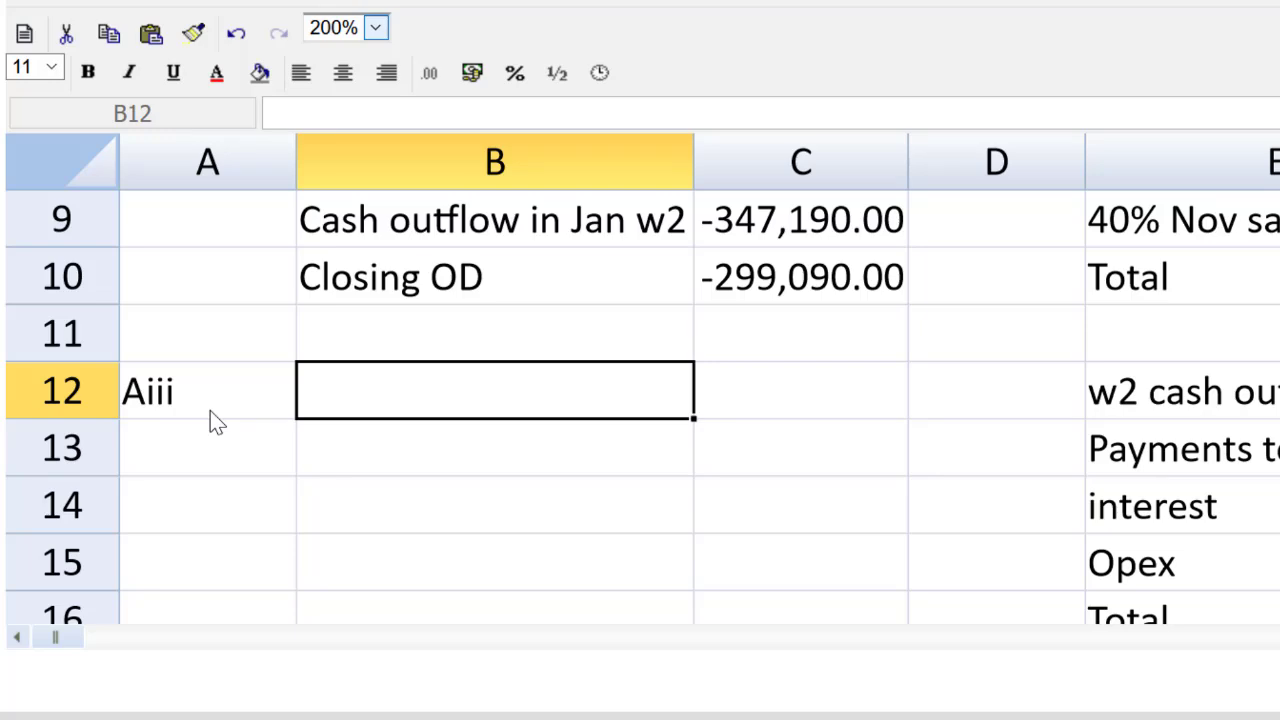
text(Opei)
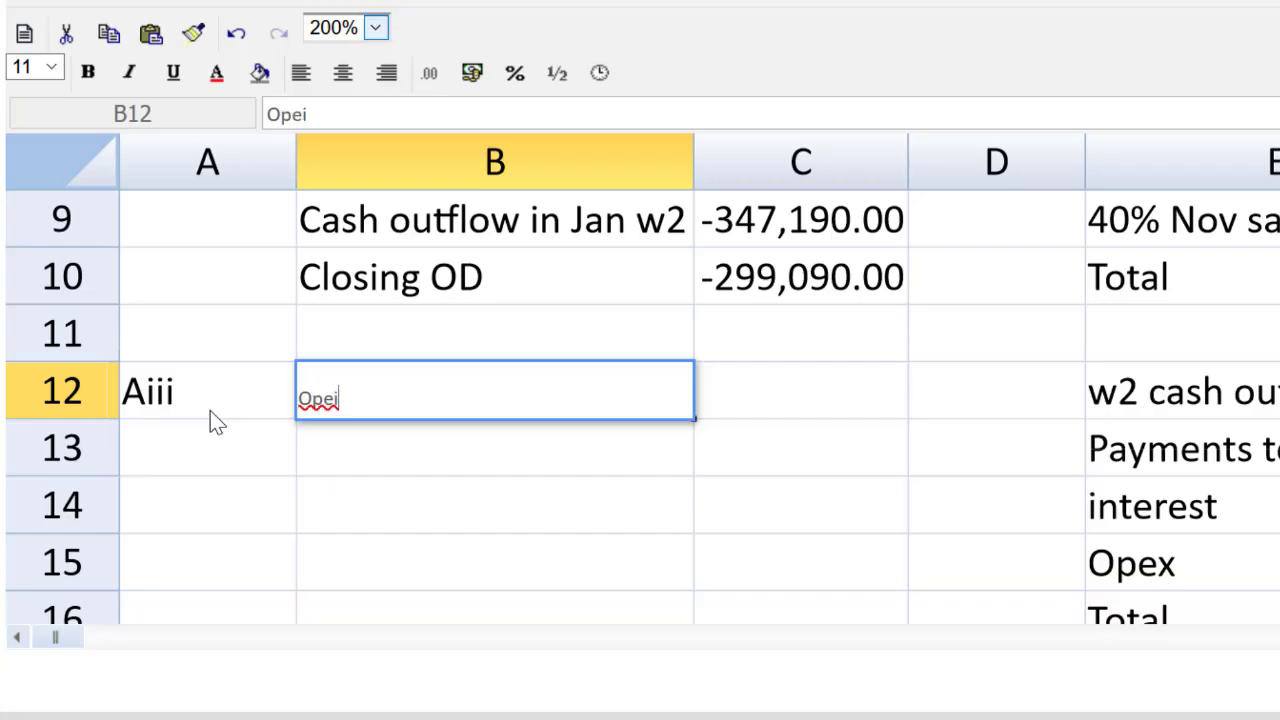
key(BackSpace)
text(ning)
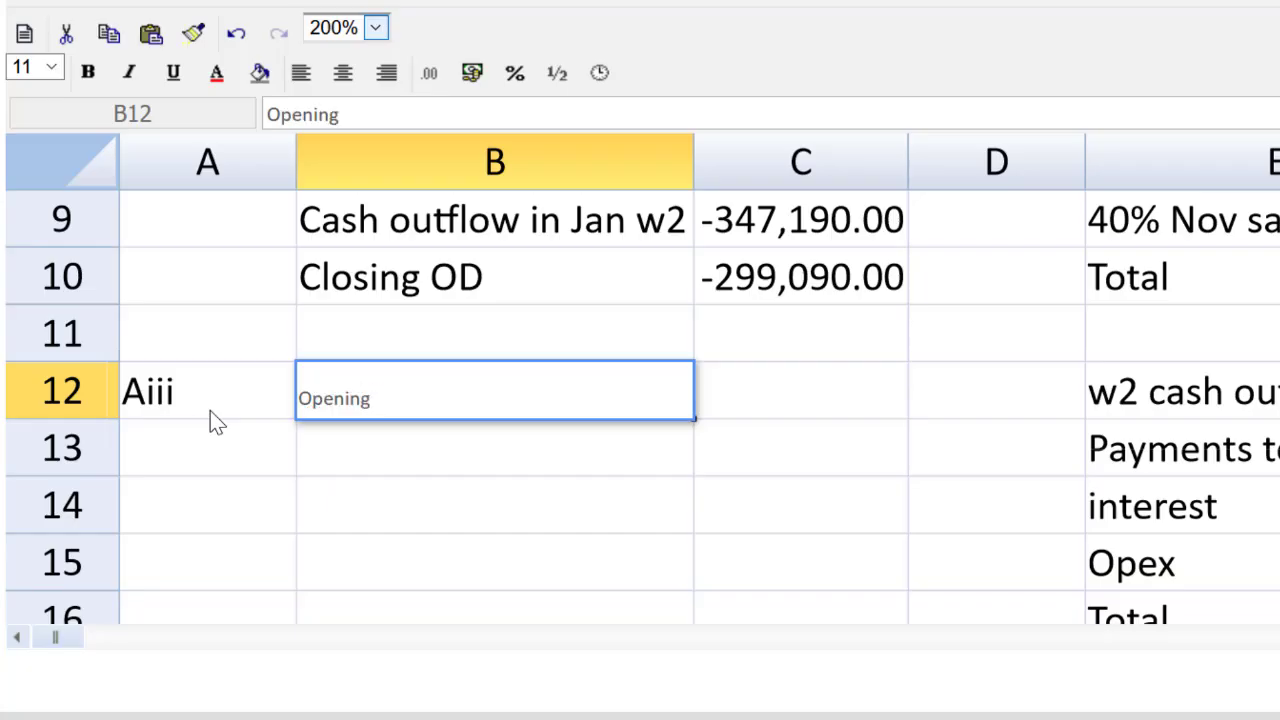
text( Current Ratio)
key(Return)
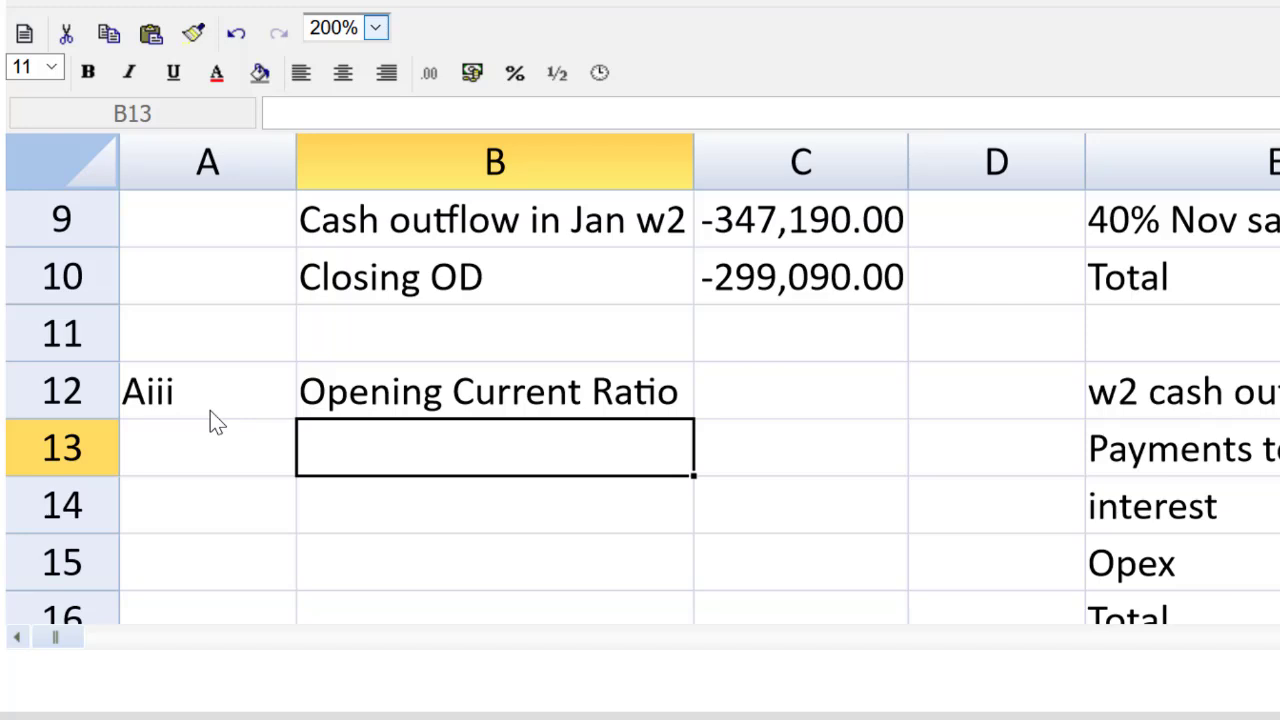
text(Current assets)
key(Return)
text(Current liabilities)
key(Return)
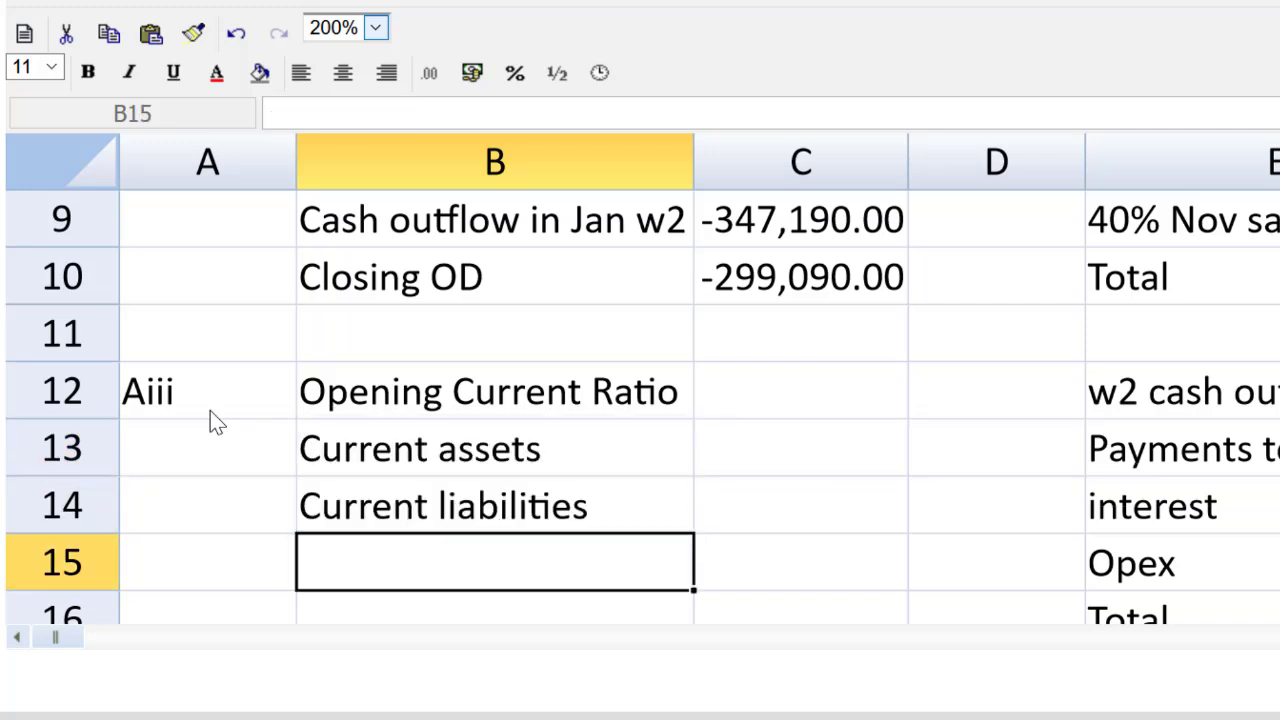
text(current ration)
key(BackSpace)
key(Return)
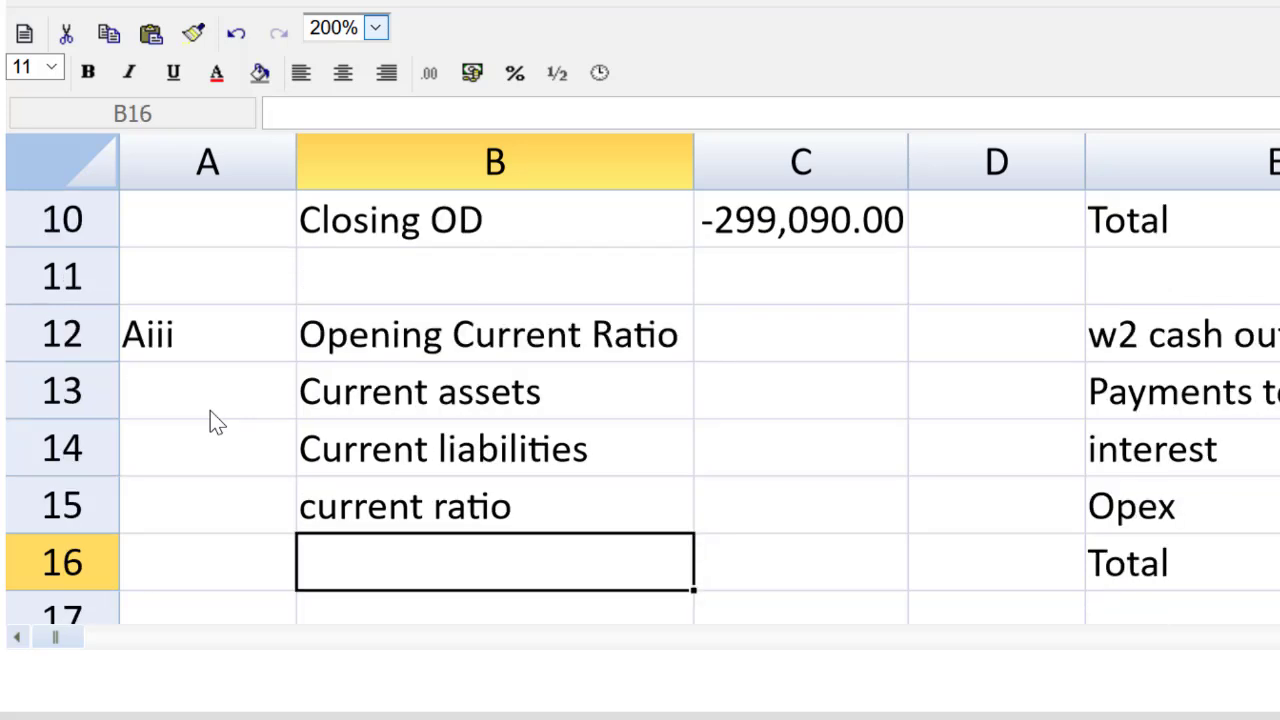
Step: Copy the opening current ratio block B12:C15 and paste it at B17
drag(380, 345, 620, 450)
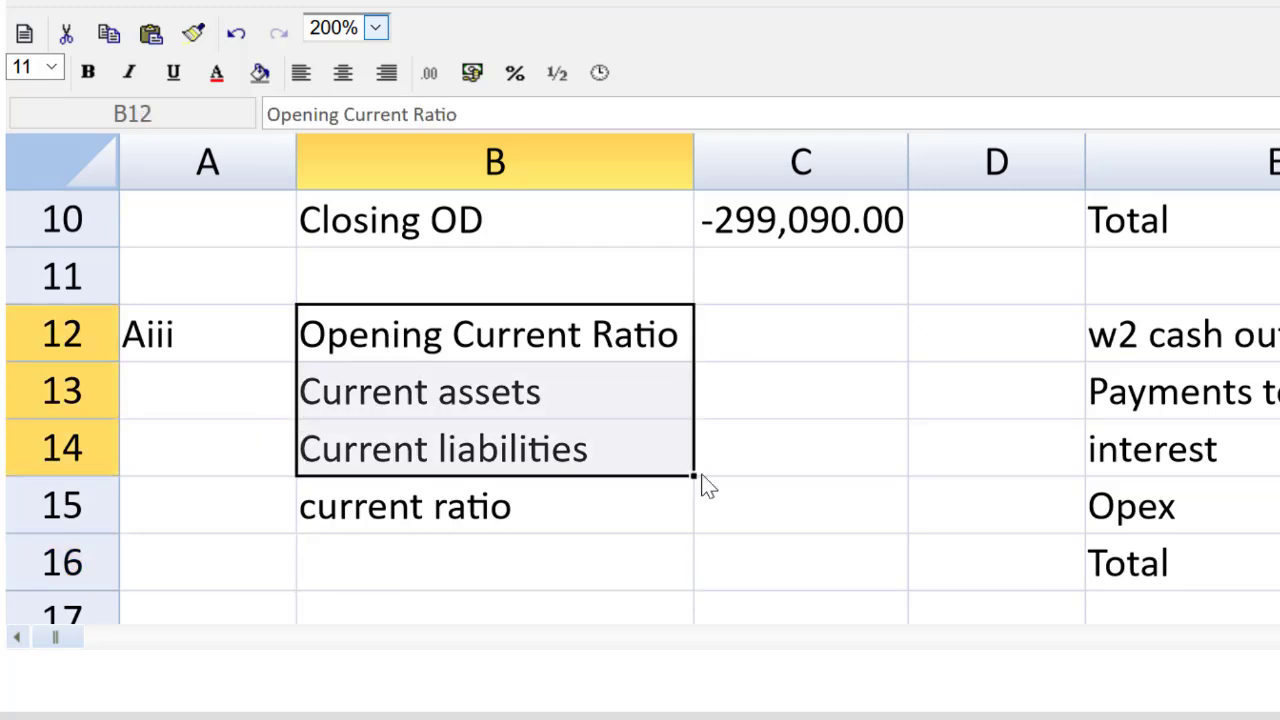
drag(725, 495, 743, 492)
key(ctrl+c)
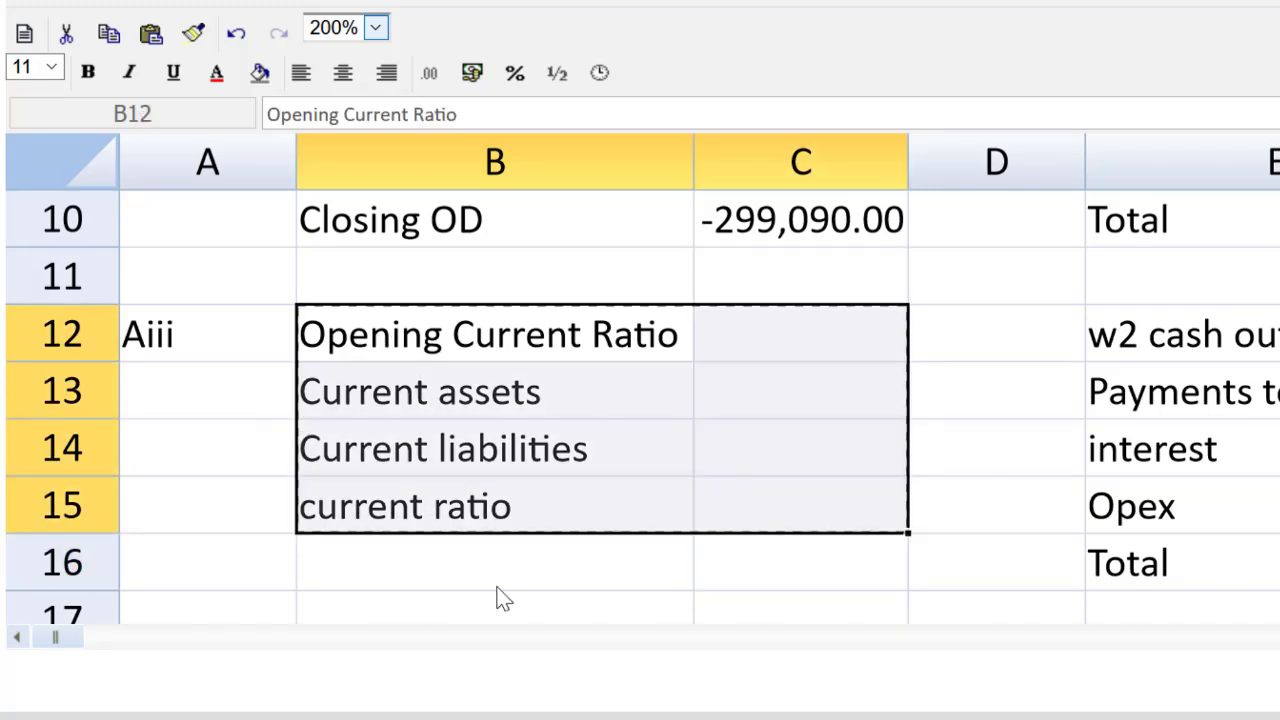
click(506, 610)
key(ctrl+v)
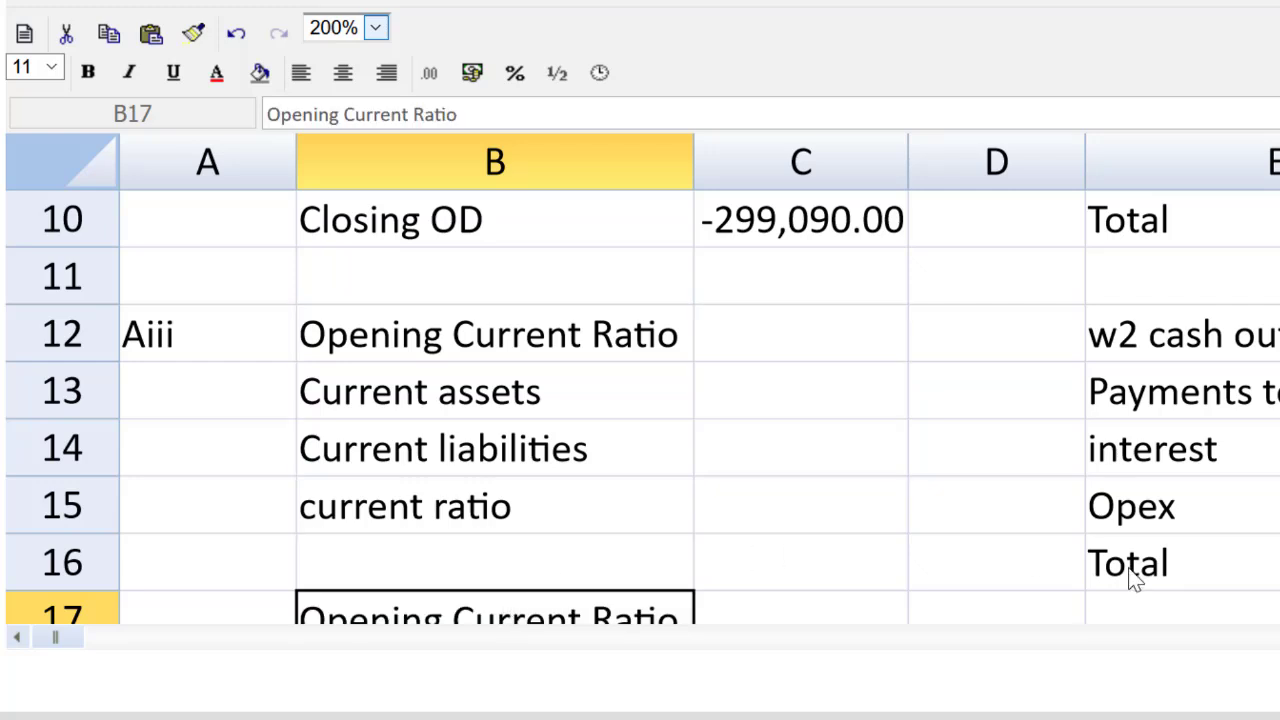
Step: Rename the pasted heading in B17 to 'Closing Current Ratio'
scroll(640, 400, down, 1)
scroll(271, 337, down, 1)
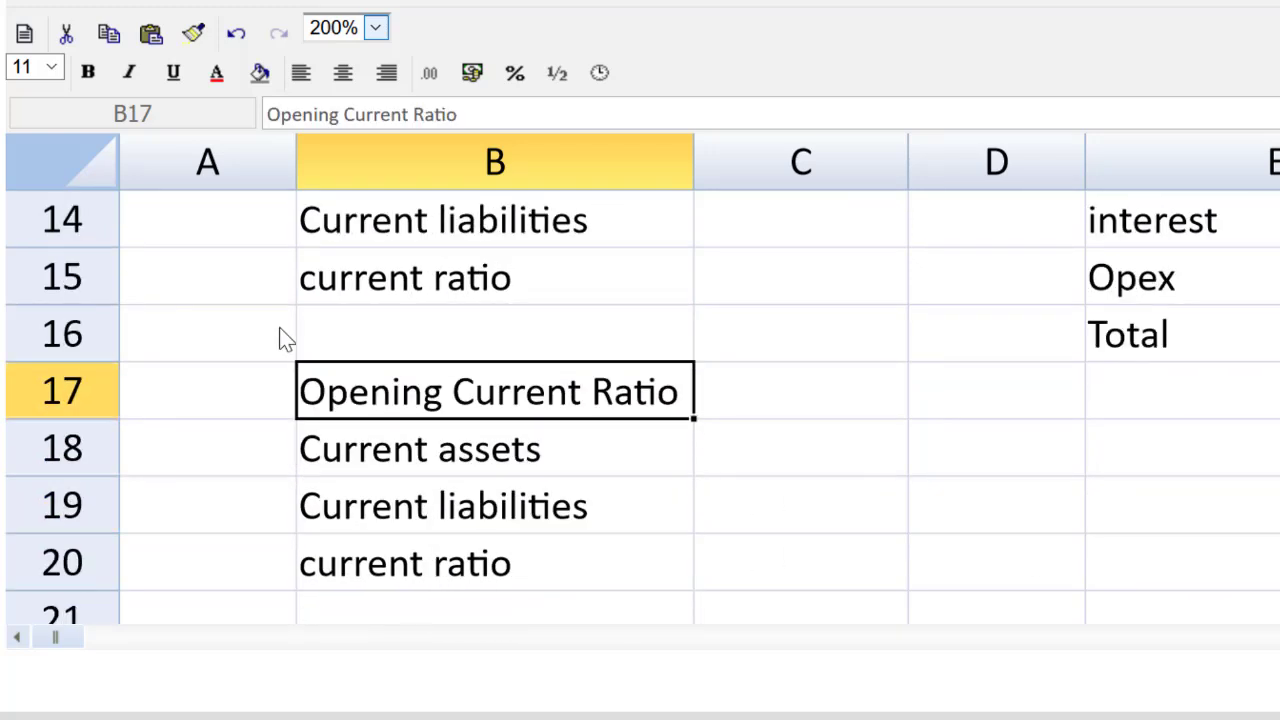
click(343, 113)
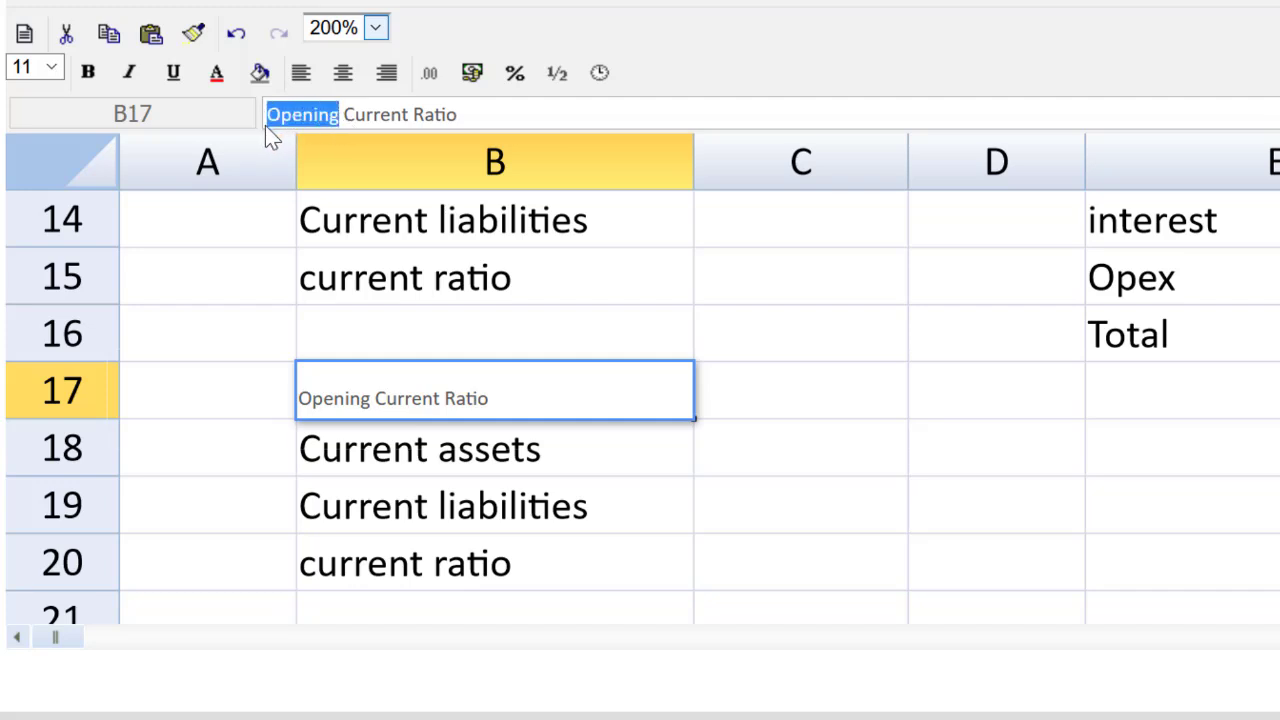
text(Closing)
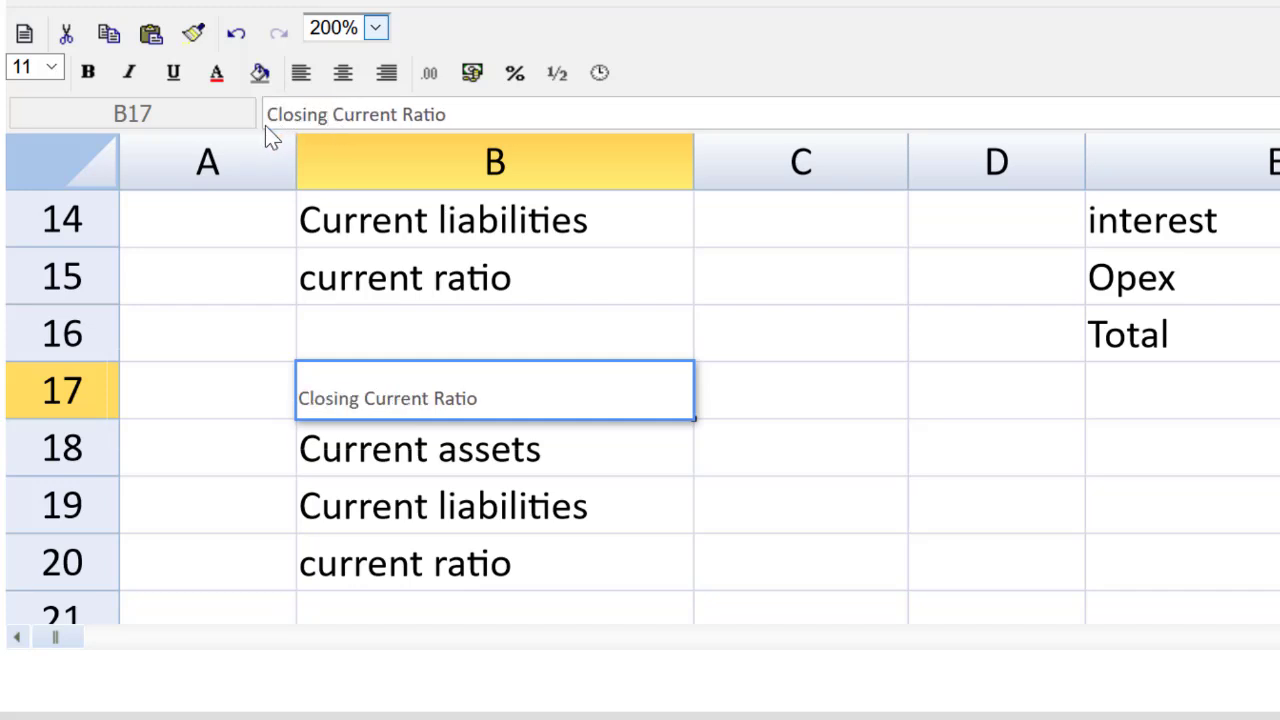
key(Return)
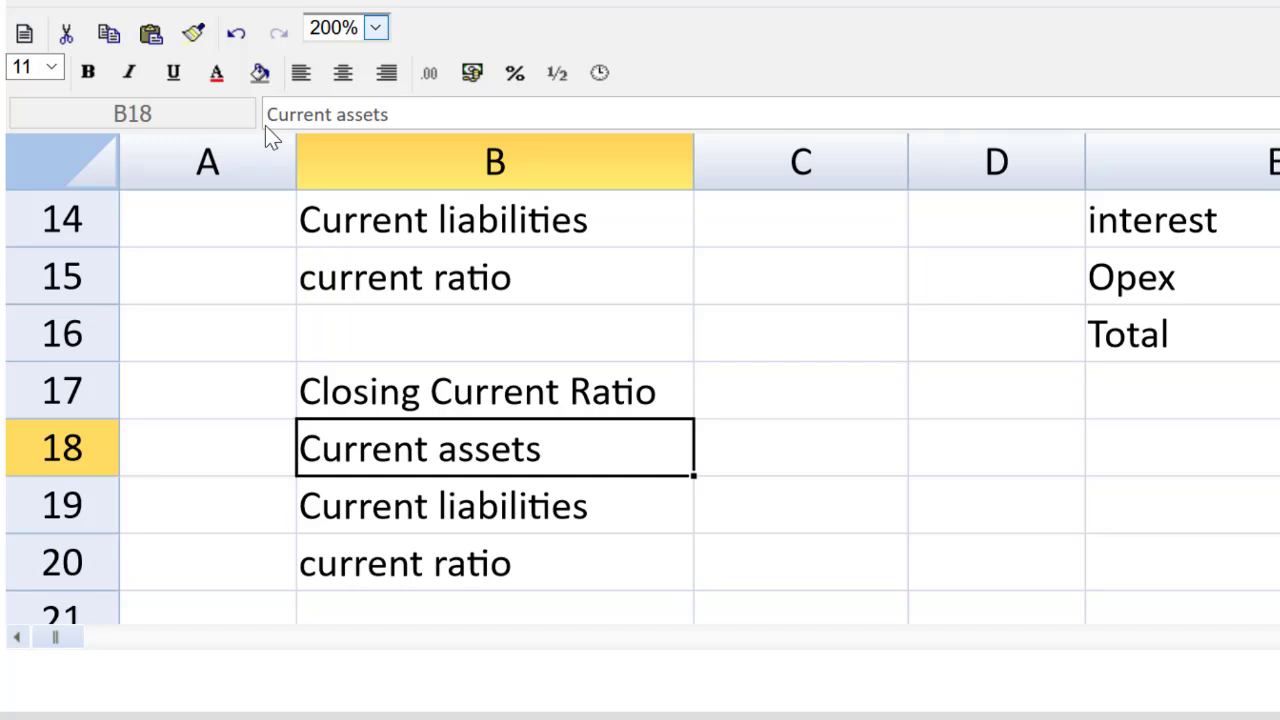
key(Up)
key(Up)
key(Up)
key(Up)
key(Up)
key(Up)
key(Up)
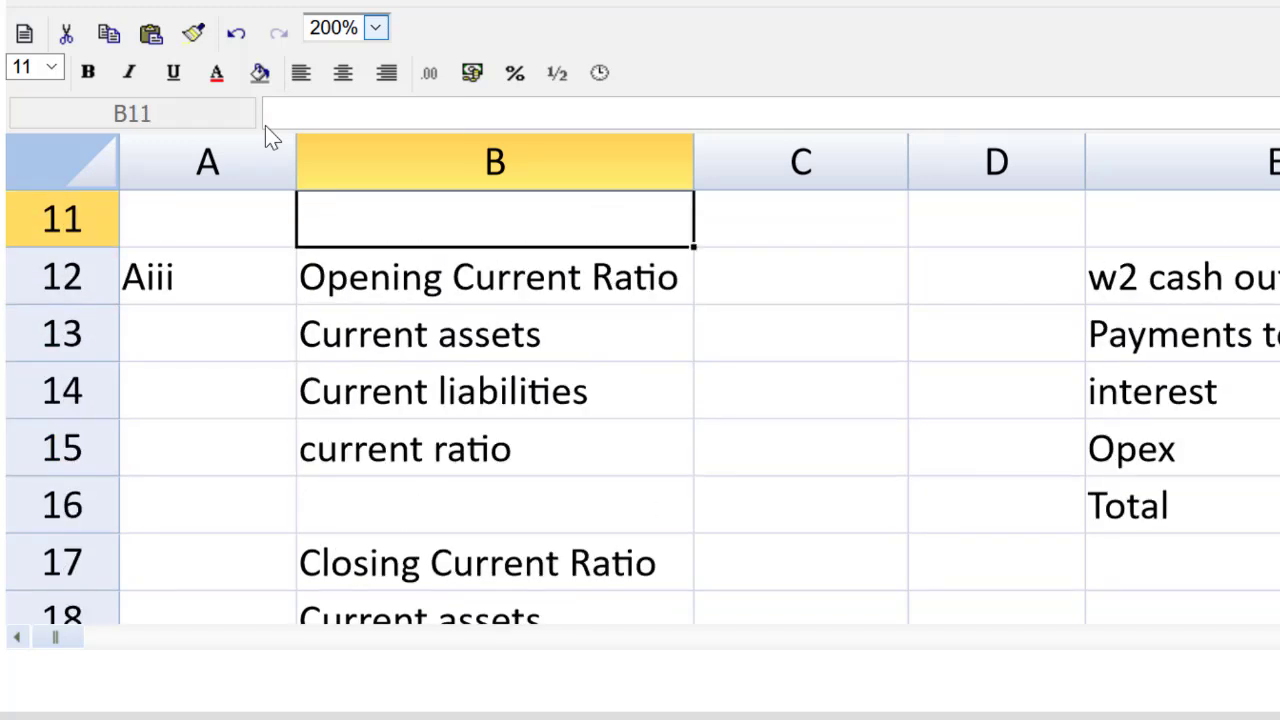
key(Right)
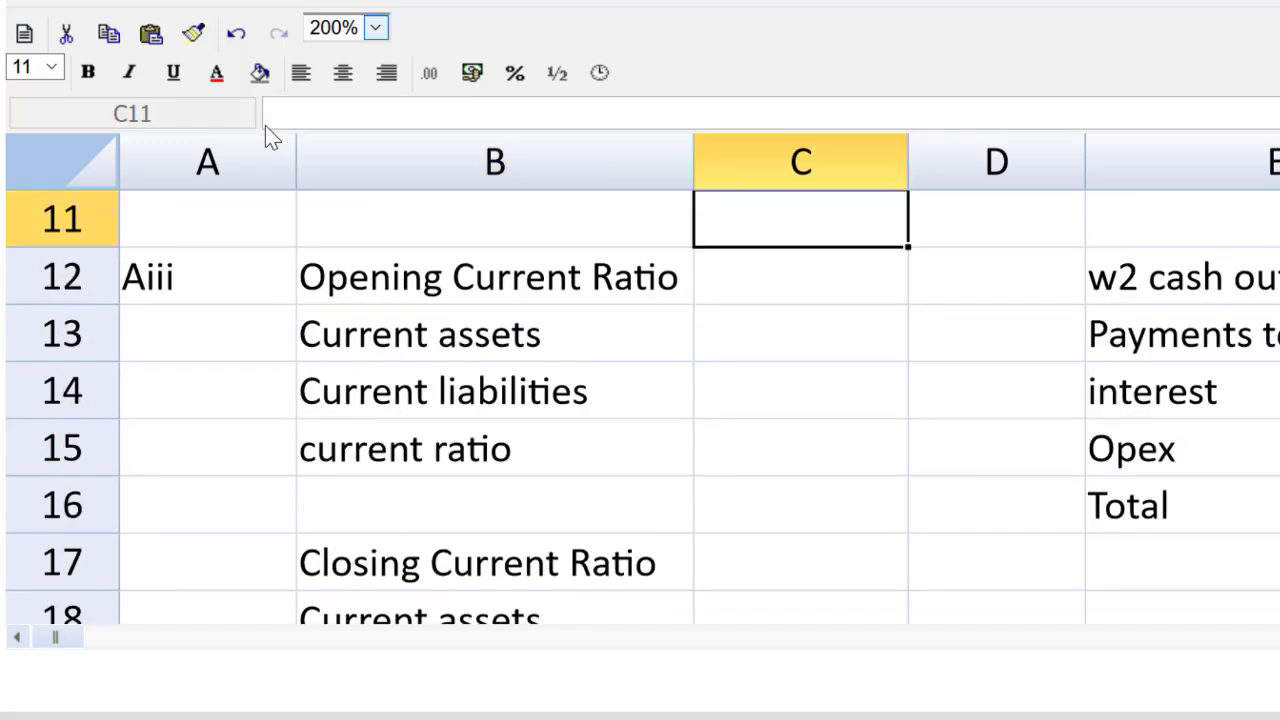
key(Down)
key(Down)
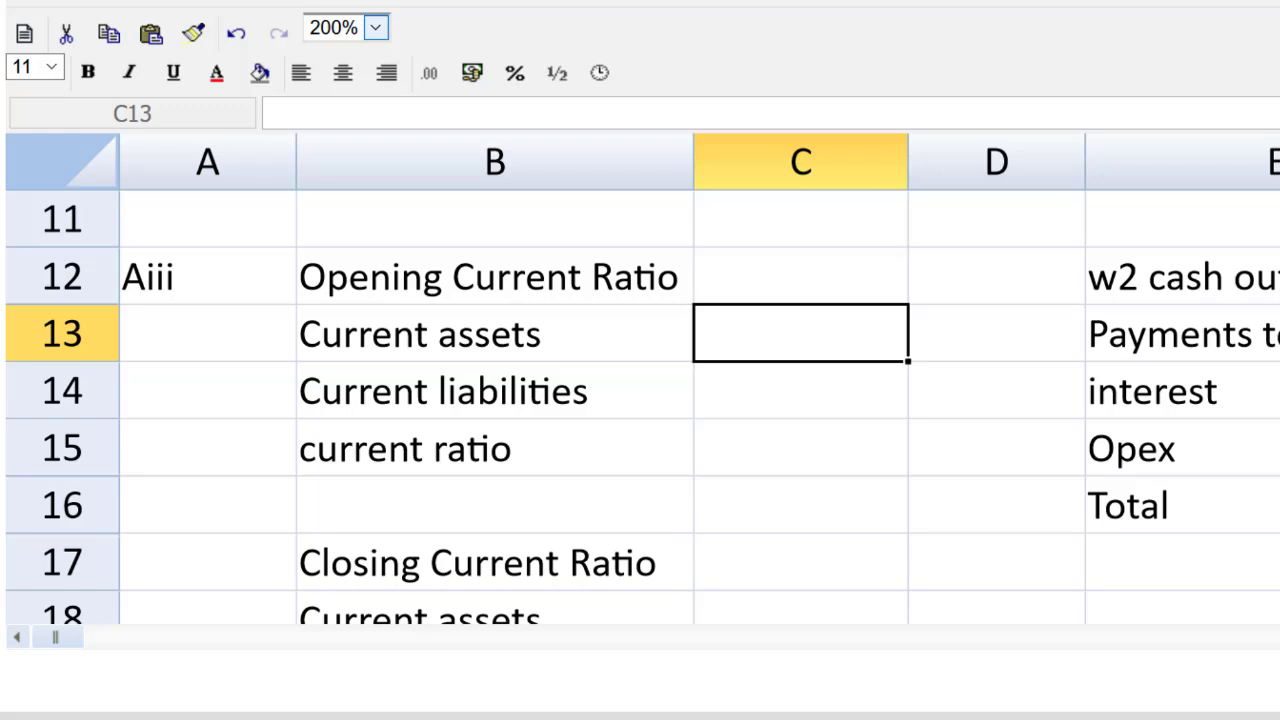
Step: Enter current assets =408350+455000, current liabilities =186700+240250 and ratio =C13/C14 (2.02)
text(=)
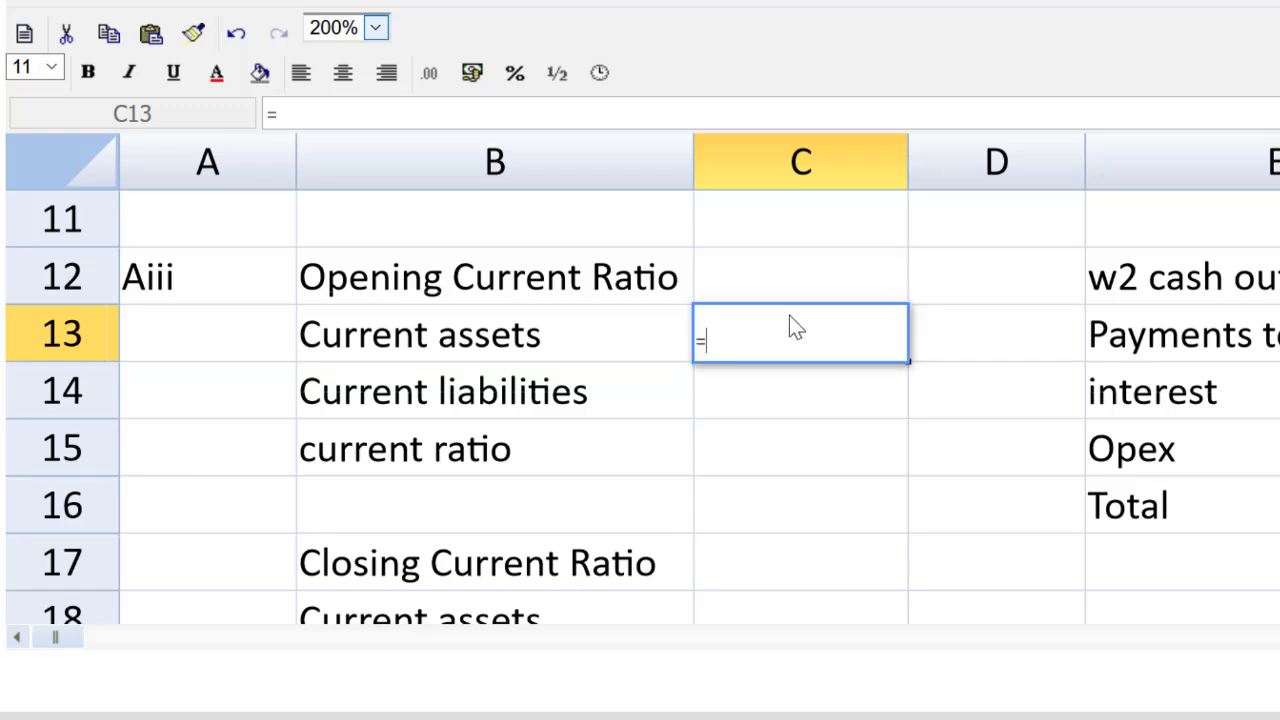
text(40)
text(8350+455)
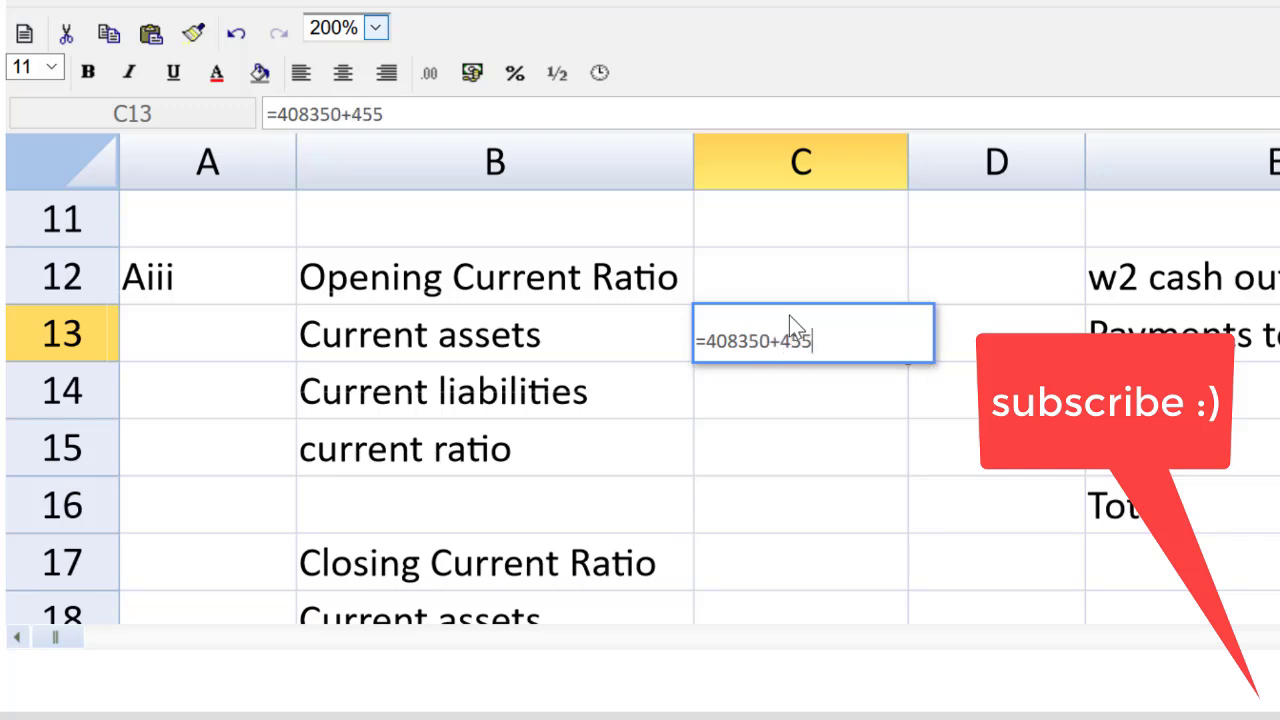
text(000)
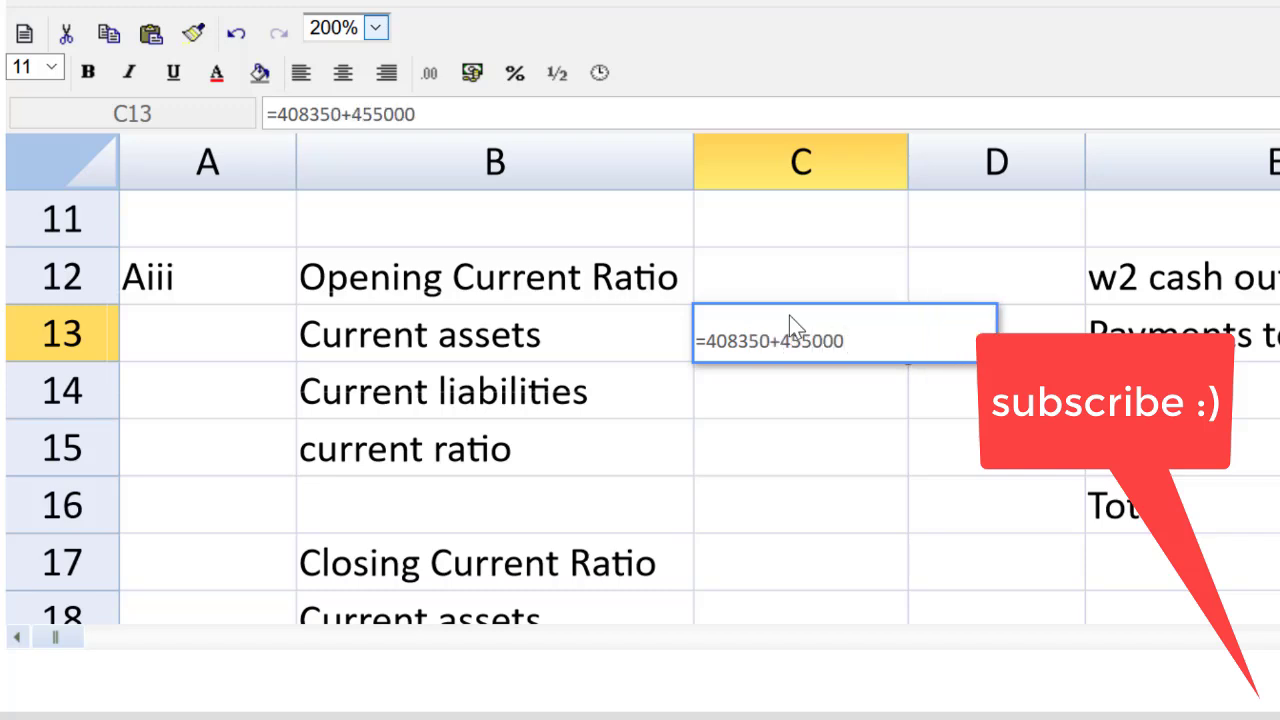
key(Return)
text(=)
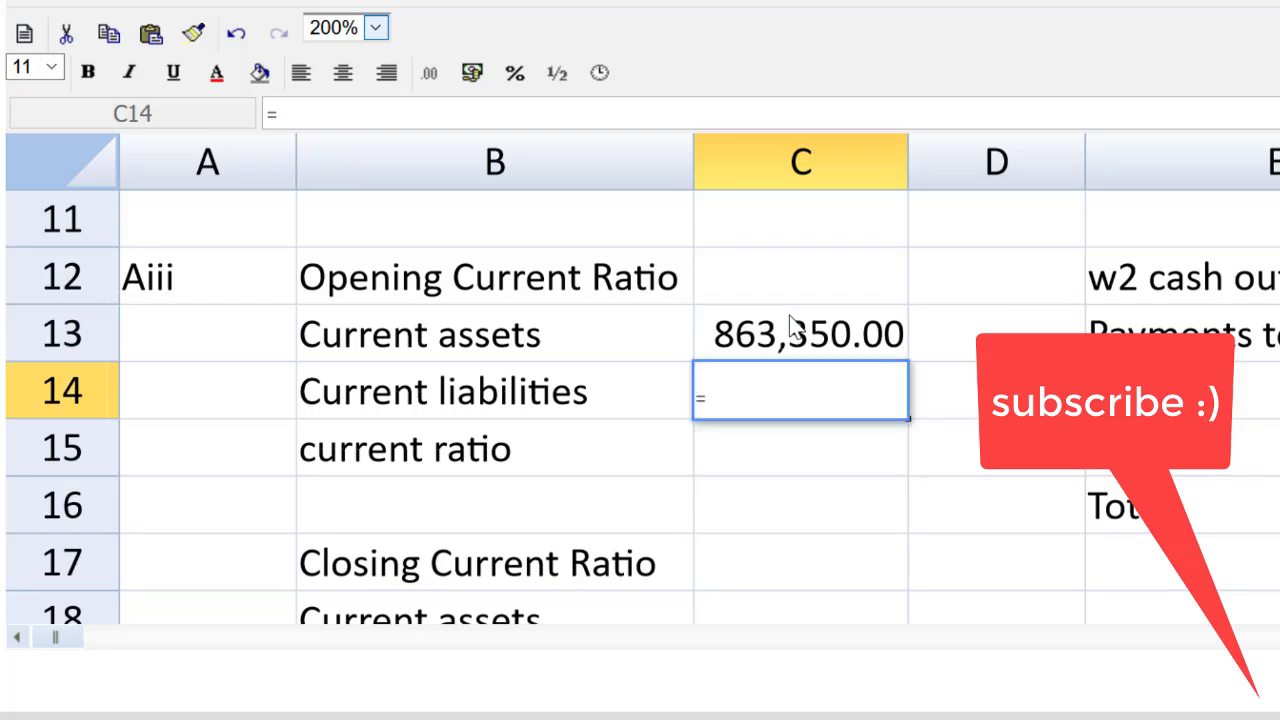
text(186)
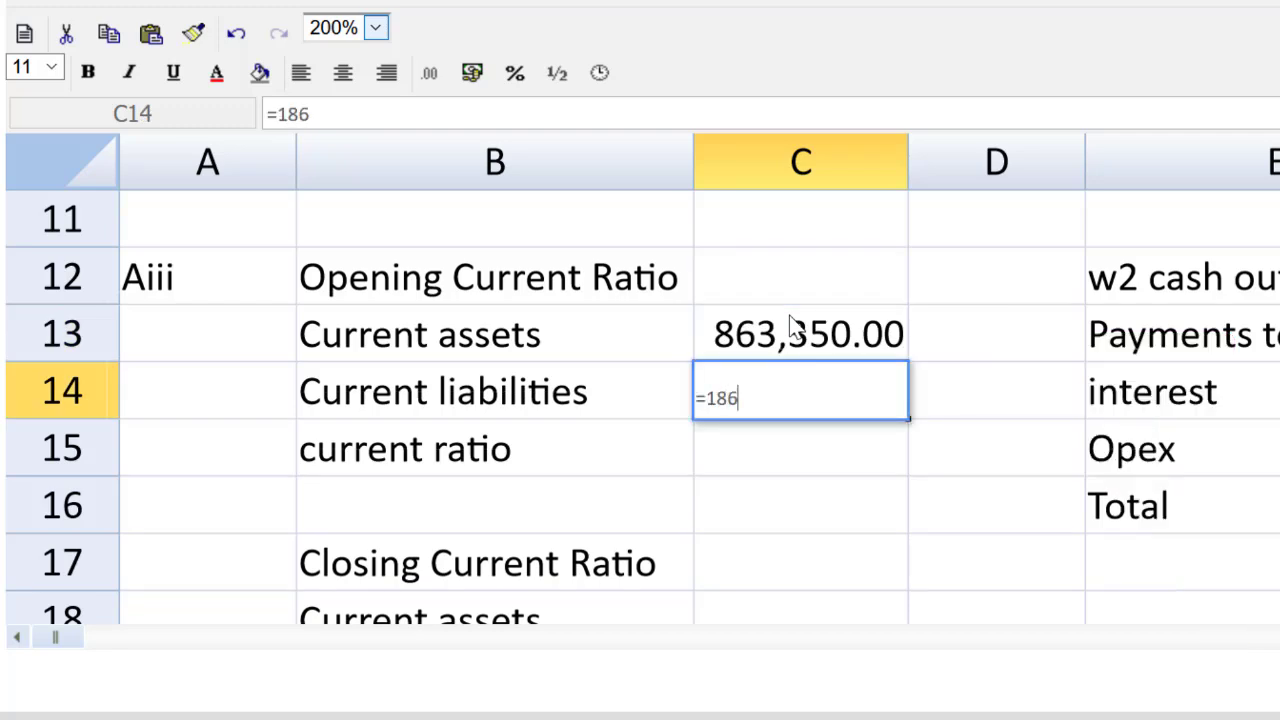
text(700+240250)
key(Return)
text(=)
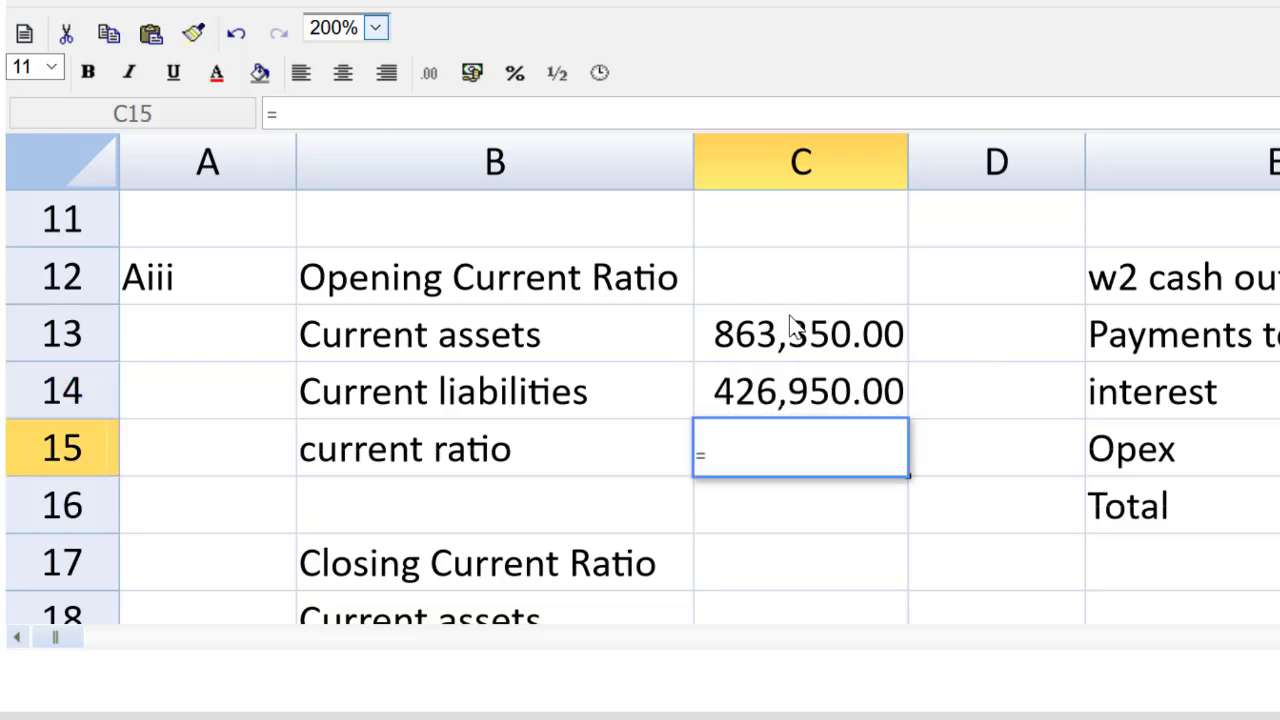
click(793, 337)
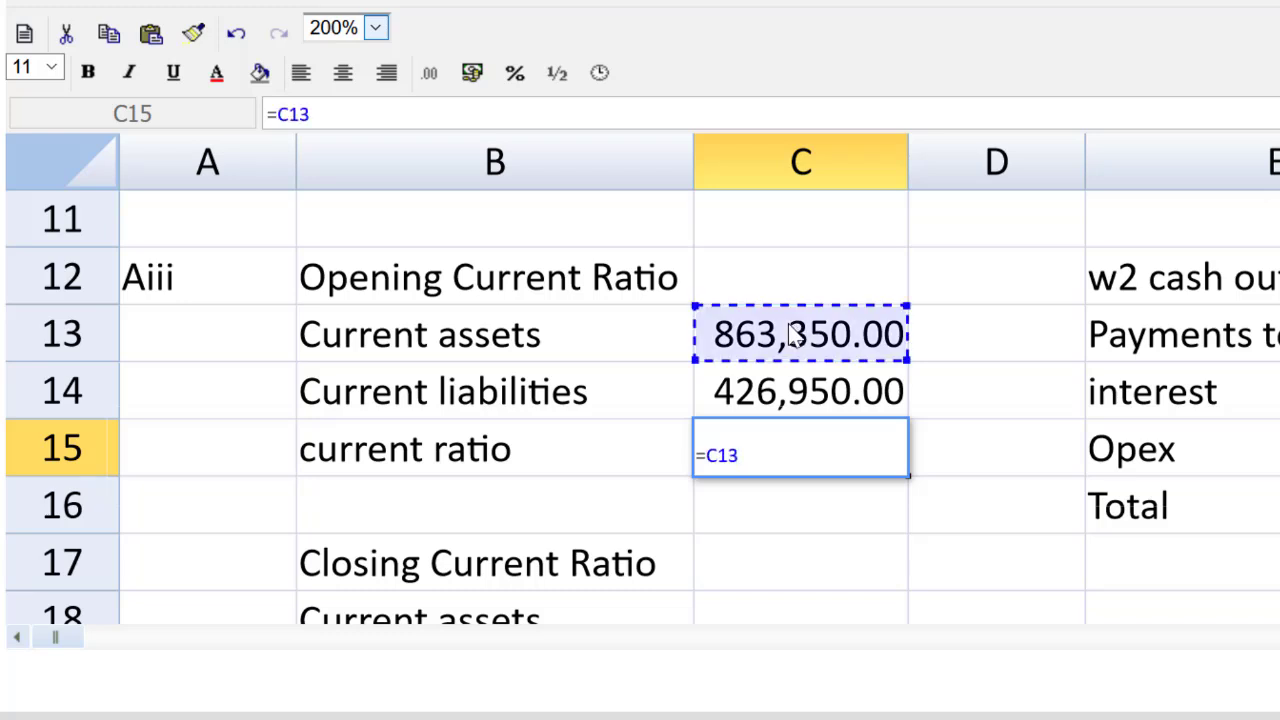
text(/)
click(778, 395)
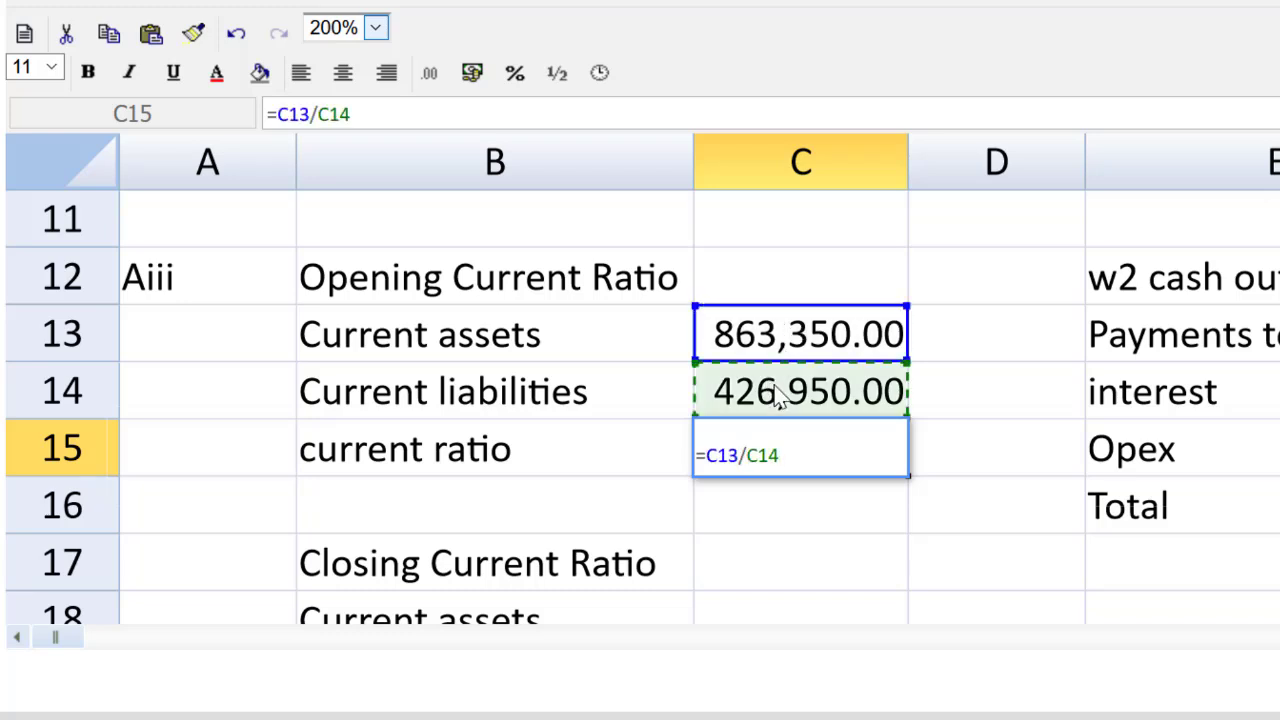
key(Return)
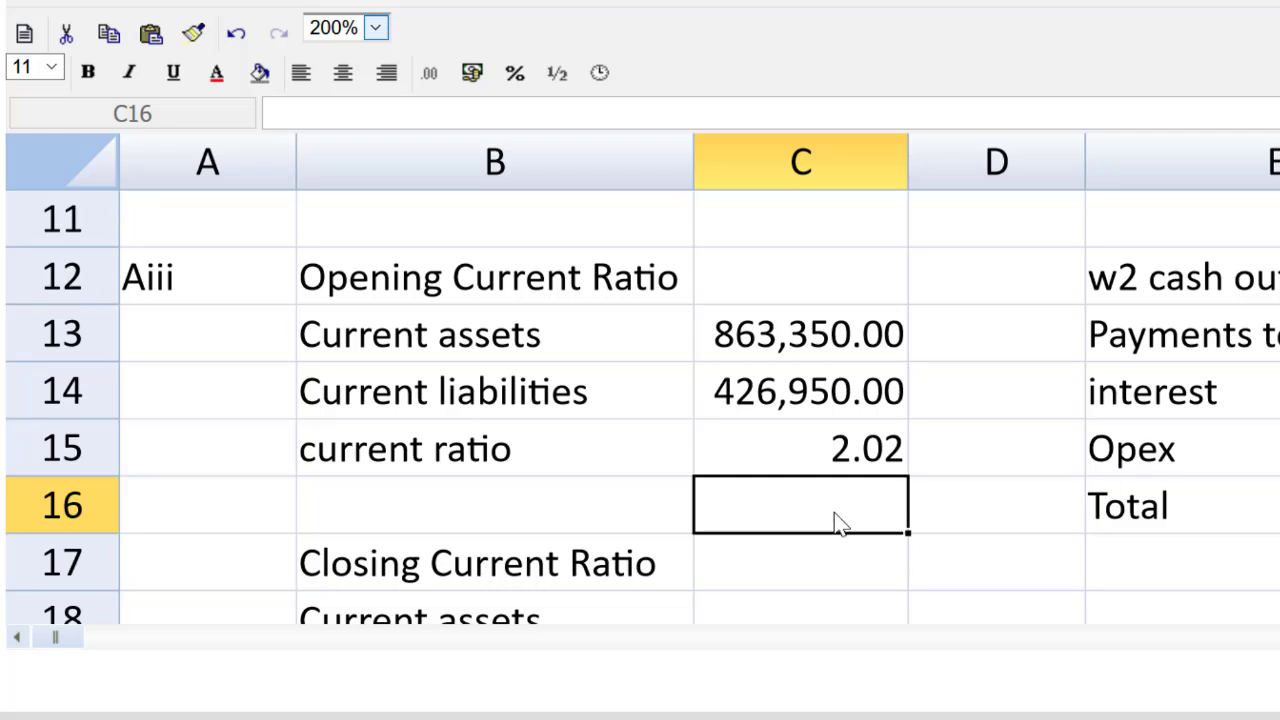
Step: Relabel rows 18 and 19 as 'Closing Inventory' and 'Closing Trade Receivables'
key(Down)
key(Down)
key(Down)
key(Down)
key(Down)
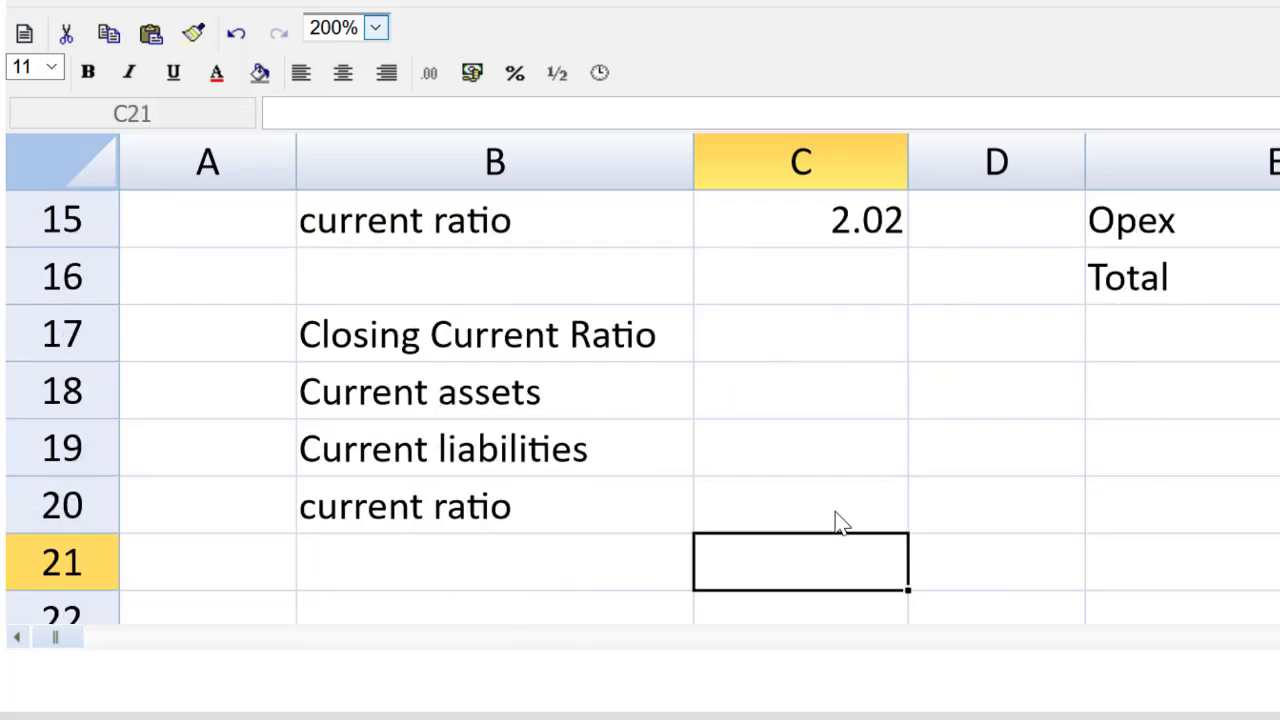
key(Up)
key(Up)
key(Up)
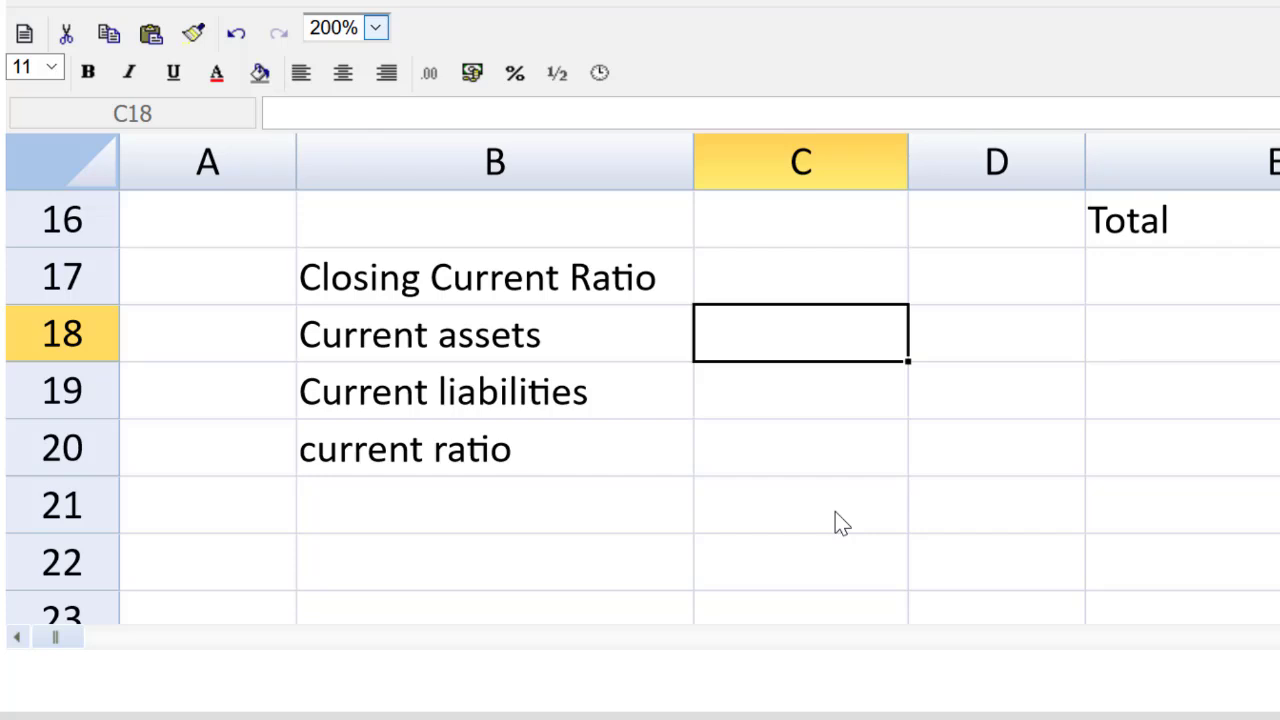
key(Left)
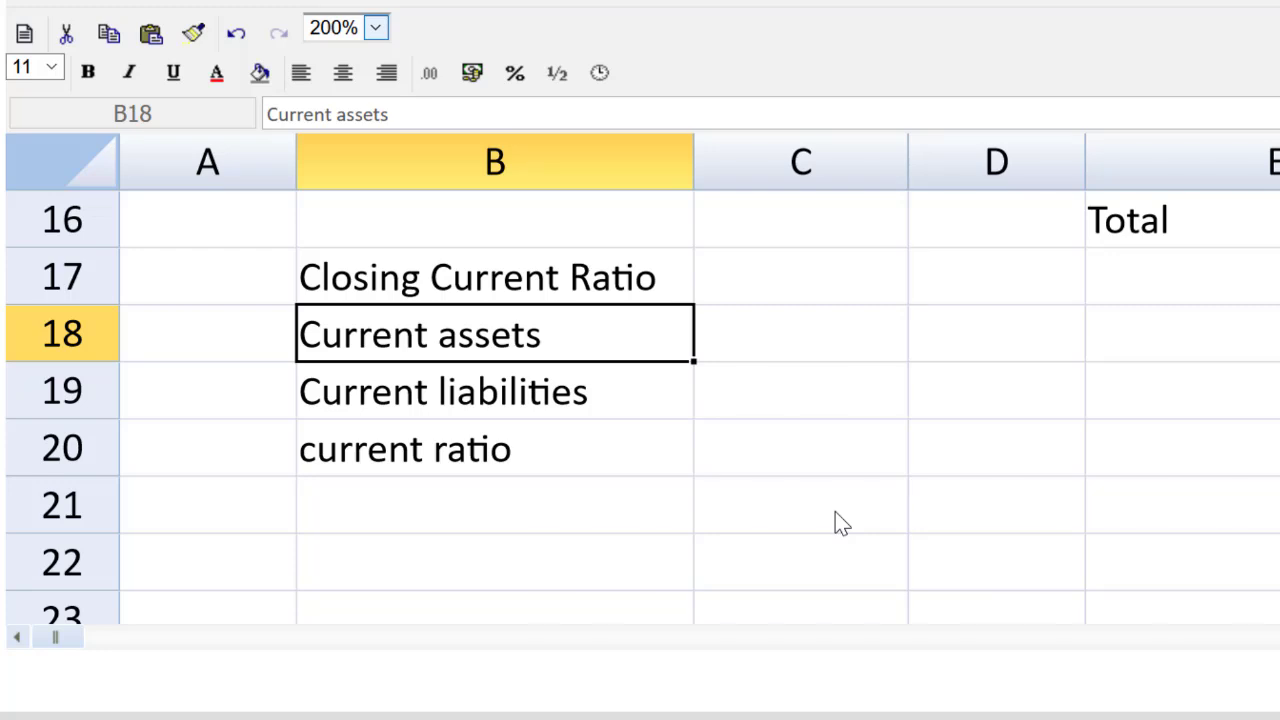
text(Closing Invent)
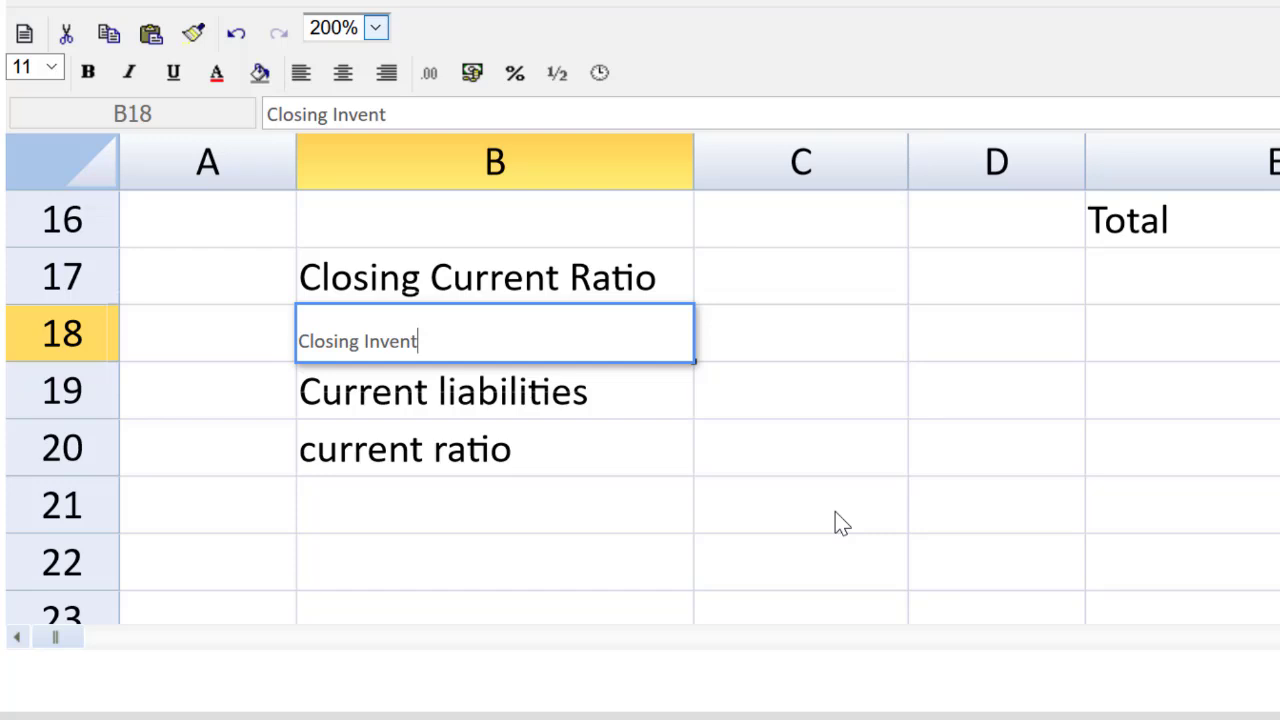
text(ory)
key(Return)
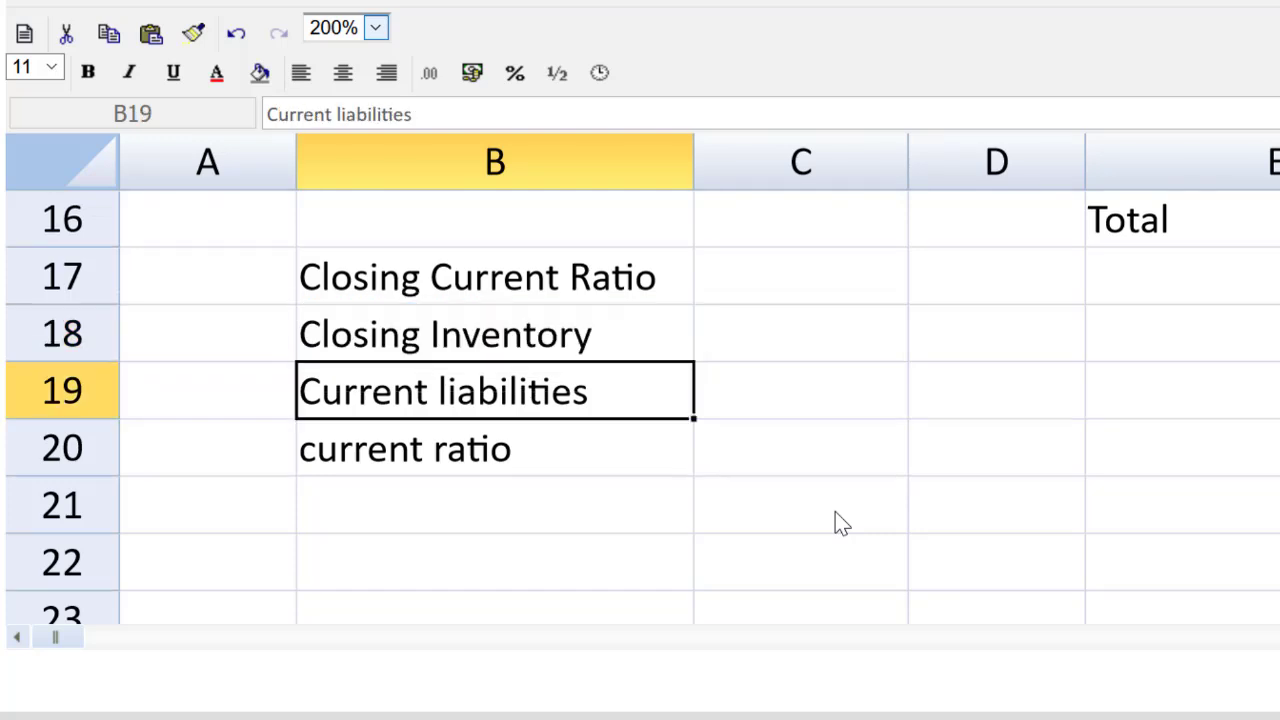
key(BackSpace)
text(Closing Trade REce)
key(BackSpace)
key(BackSpace)
key(BackSpace)
text(eceivea)
key(BackSpace)
text(ab)
key(BackSpace)
text(bles)
key(Return)
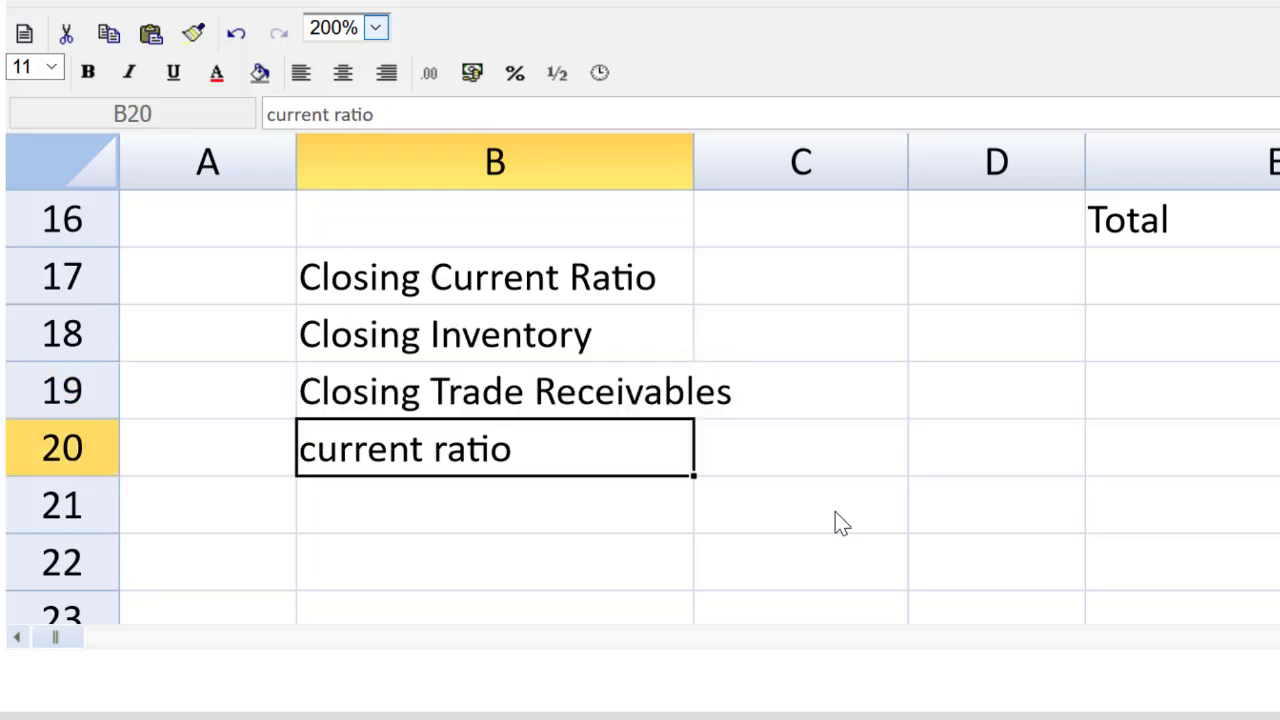
Step: Label the next rows 'Closing Trade Payables', 'Closing OD' and 'Current Ratio'
key(BackSpace)
text(Closing Trade Payables)
key(Return)
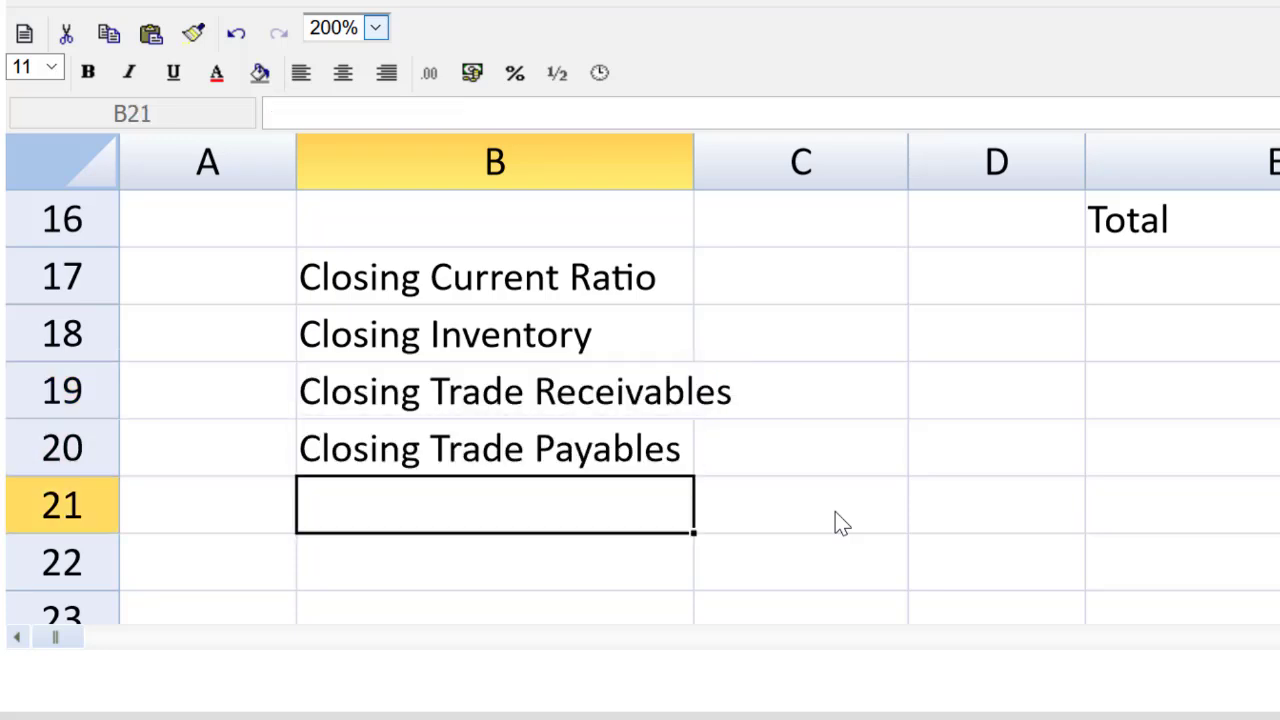
text(Closing OD)
key(Return)
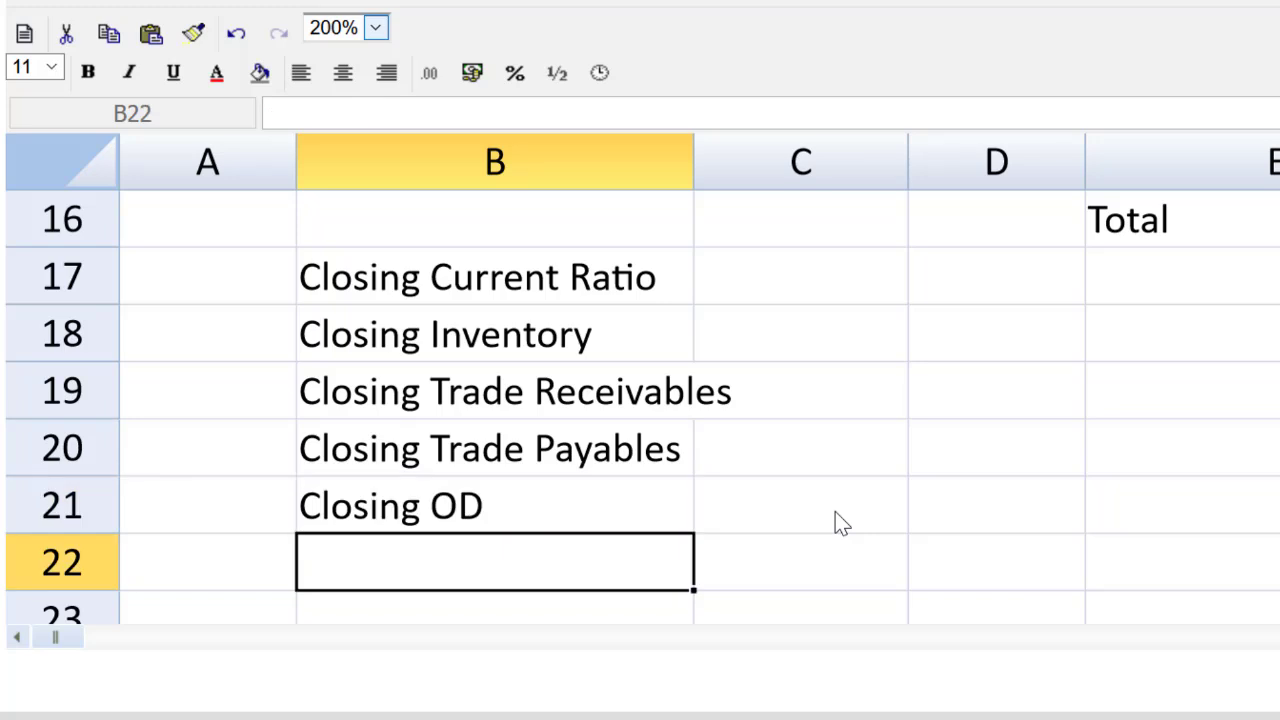
text(current Ratio)
key(Return)
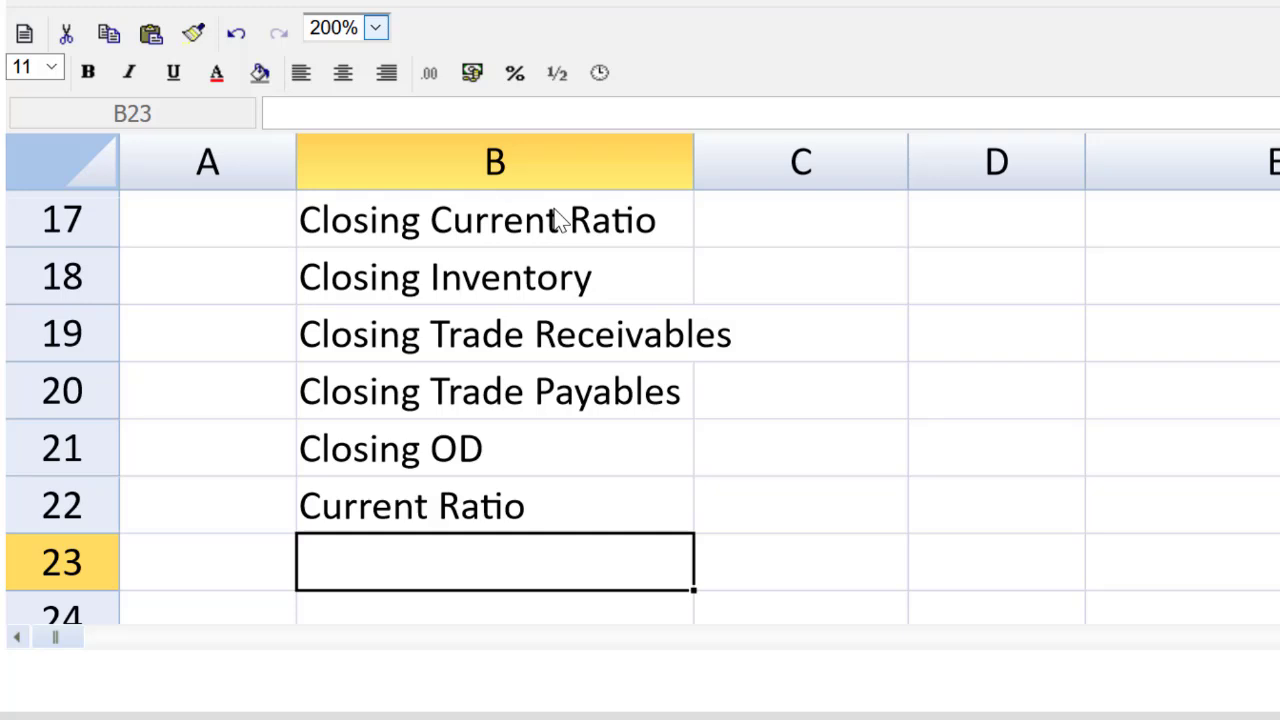
Step: Bold the Closing Current Ratio heading and enter closing inventory =455000+52250 (507,250)
click(561, 221)
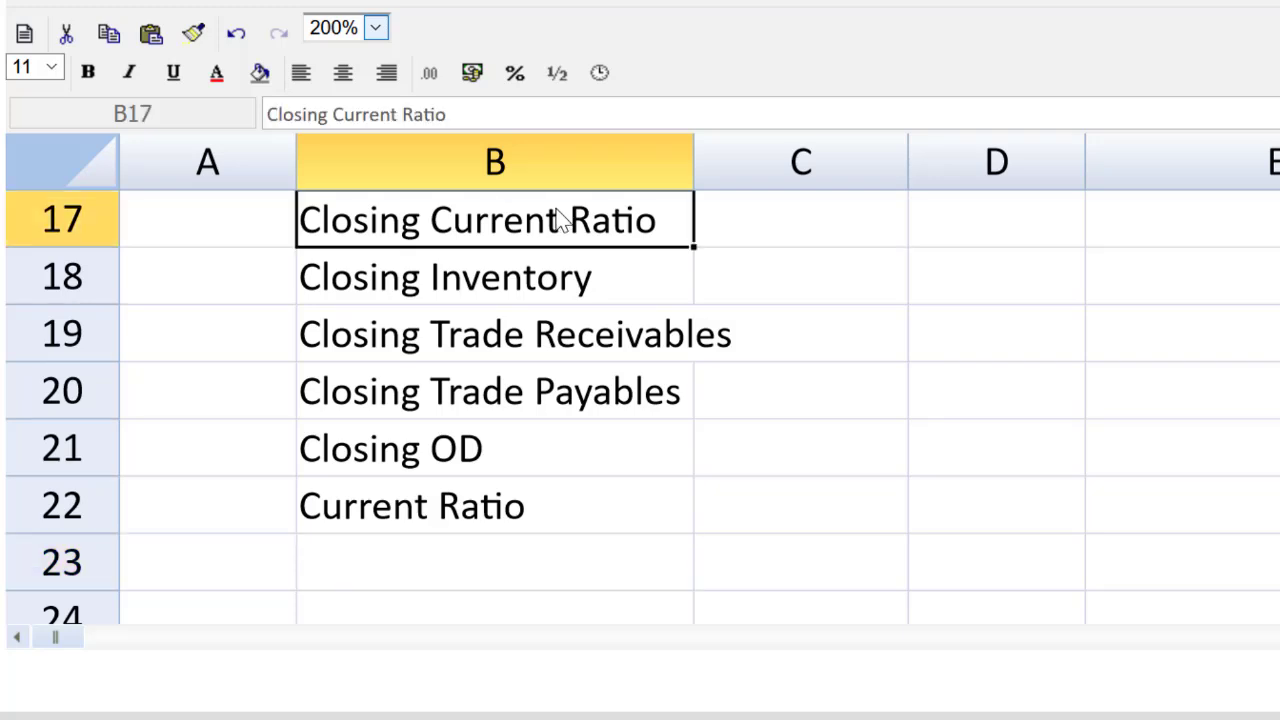
key(ctrl+b)
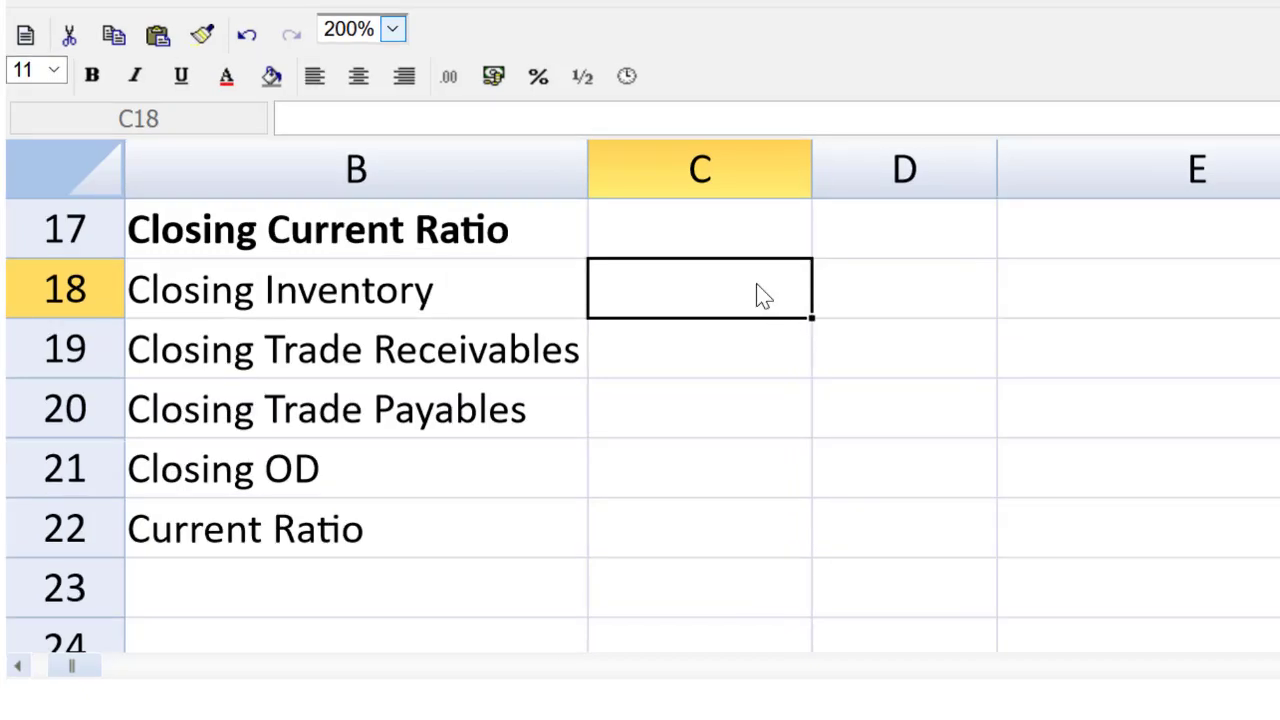
text(=455000+52250)
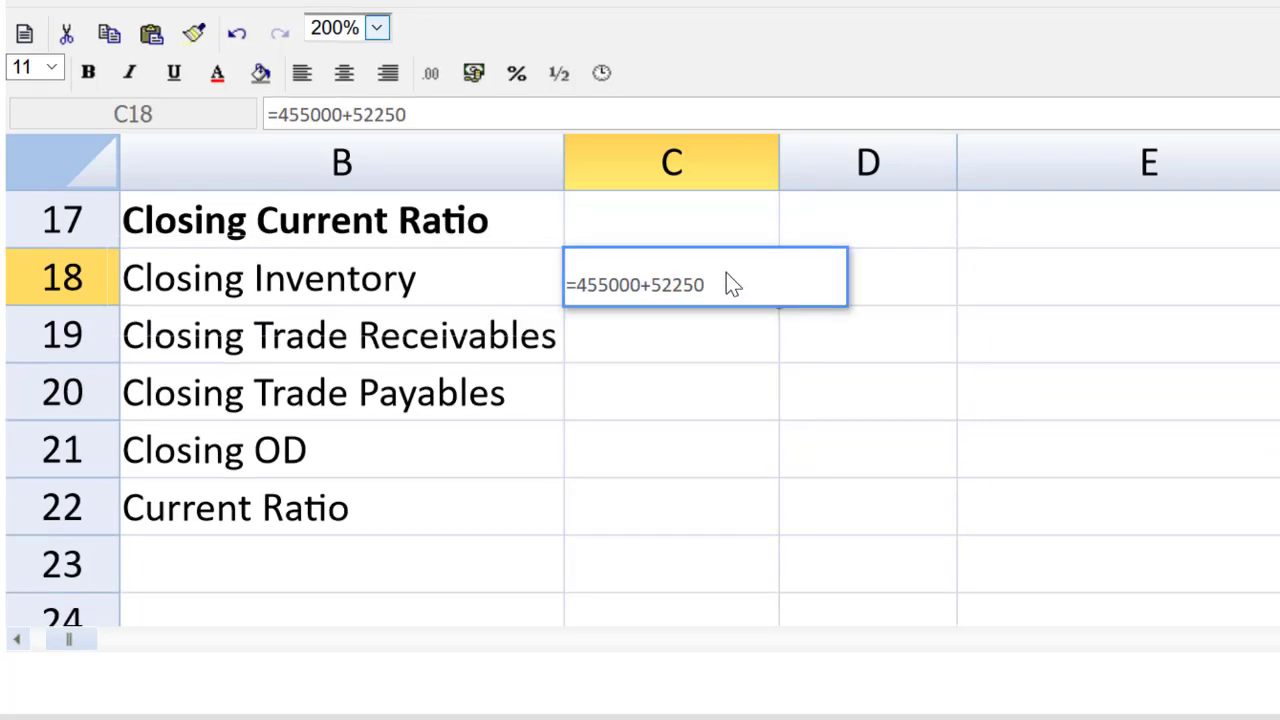
key(Return)
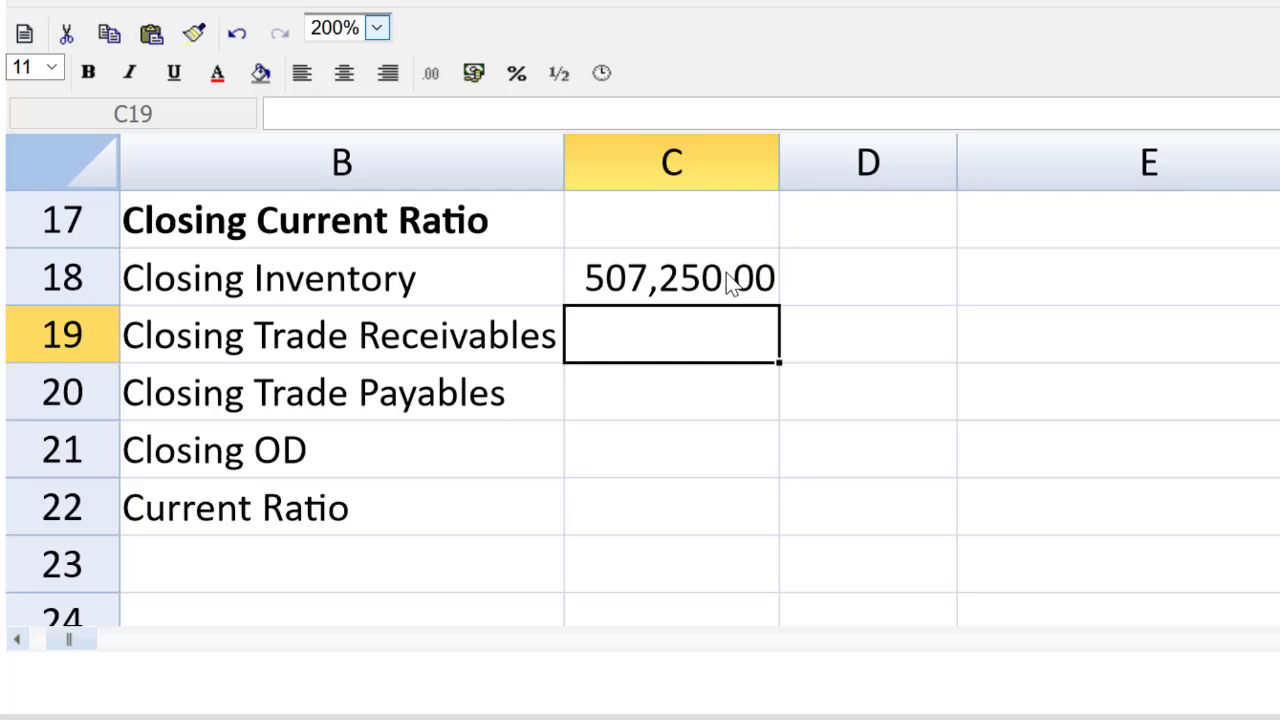
Step: Enter closing receivables =408350+350000-C8 giving 470,000, widening column C to display it
text(=)
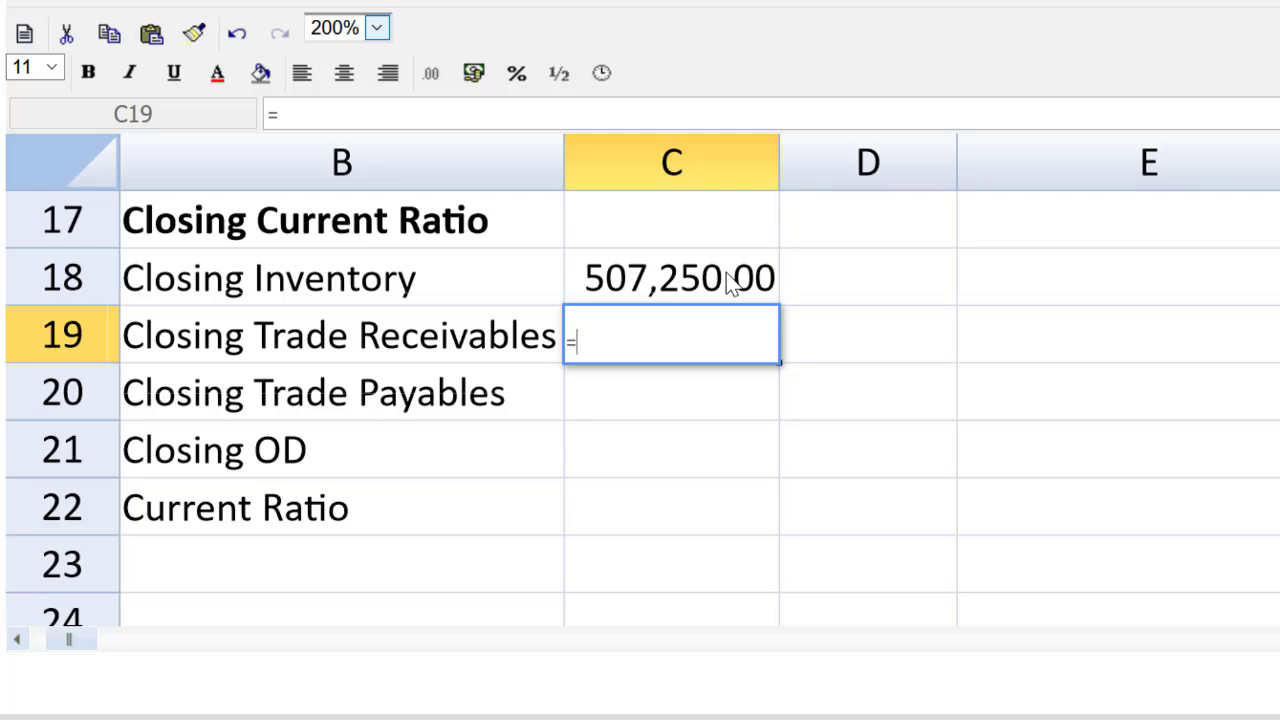
text(408)
text(350+350000)
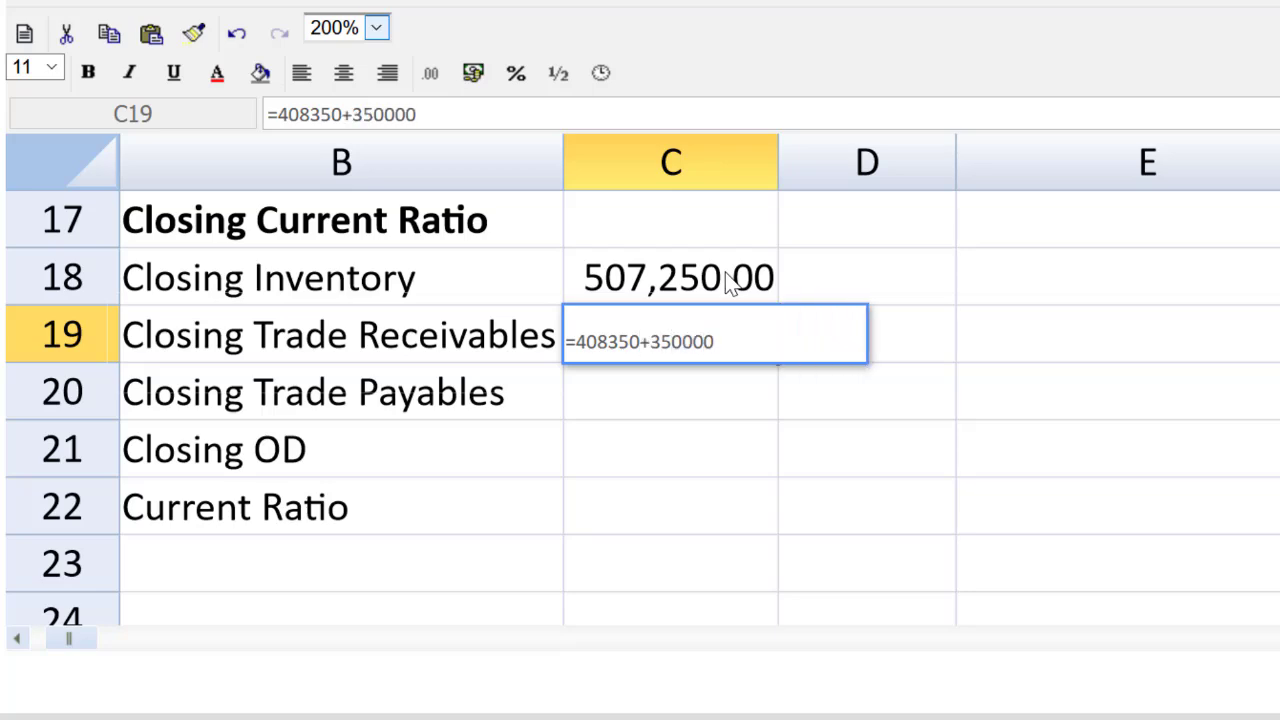
text(+)
scroll(700, 400, up, 1)
scroll(700, 400, up, 2)
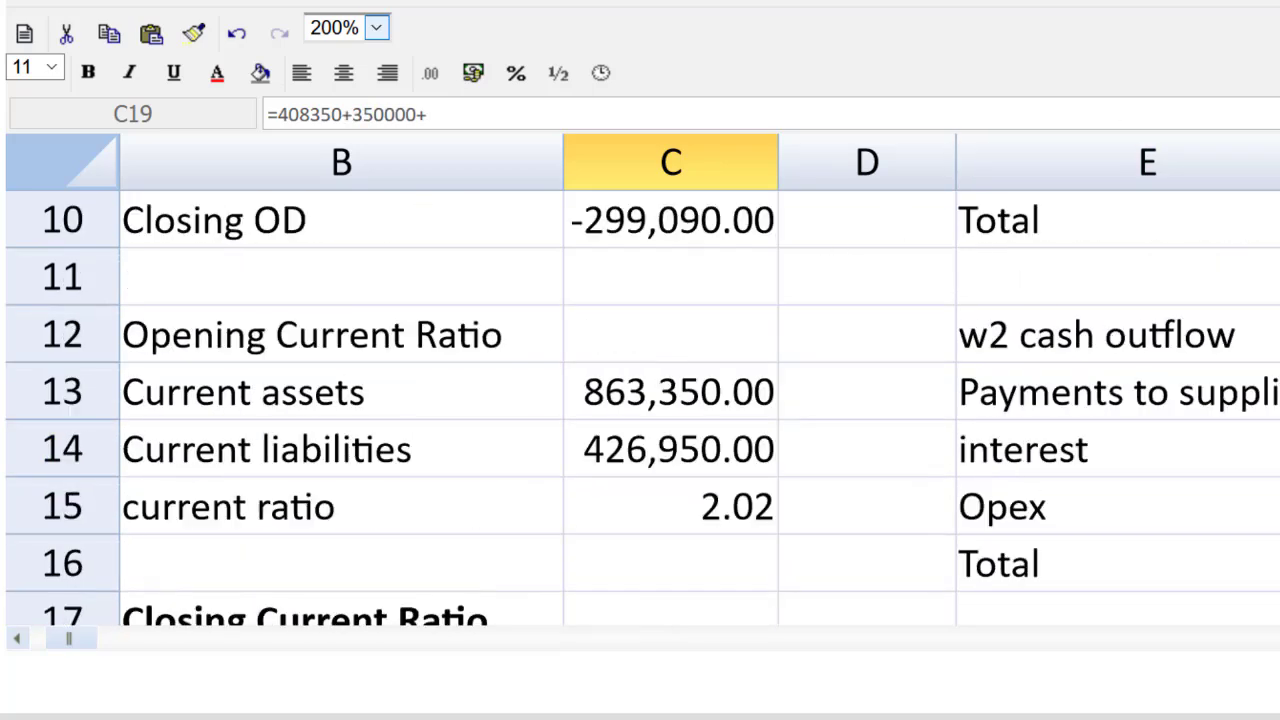
scroll(1014, 208, up, 1)
click(630, 295)
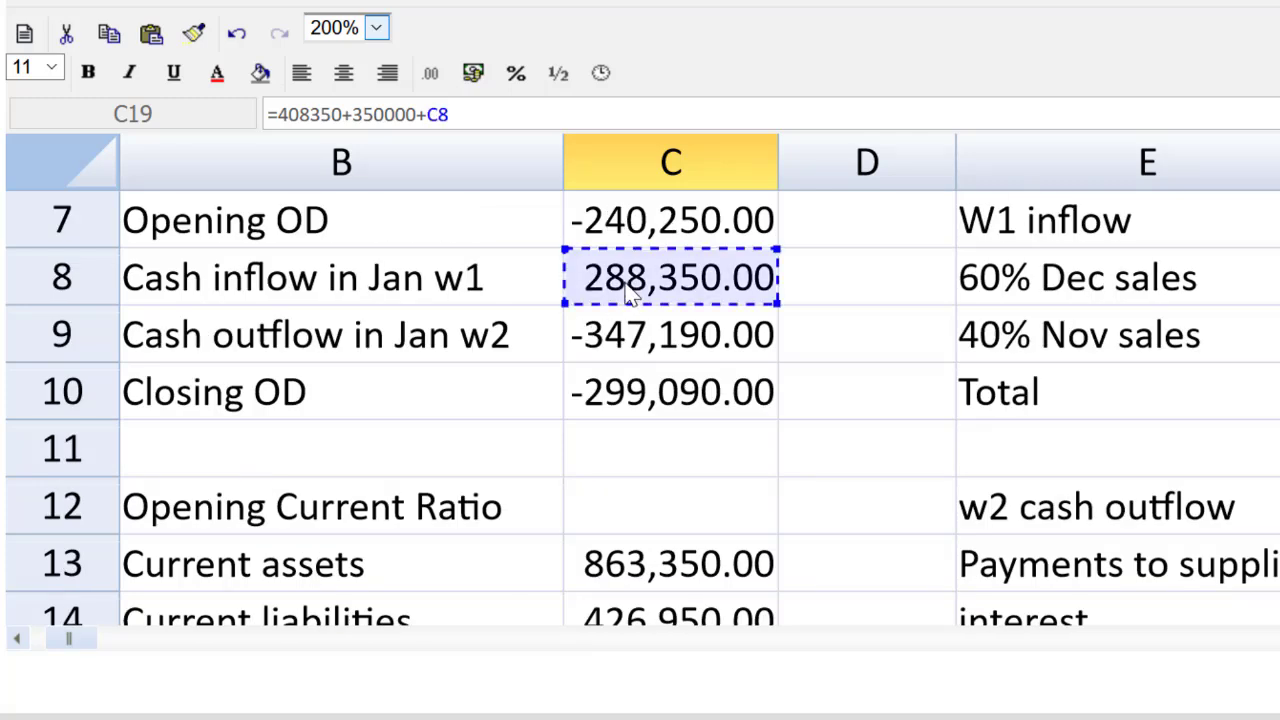
key(Return)
drag(778, 176, 796, 176)
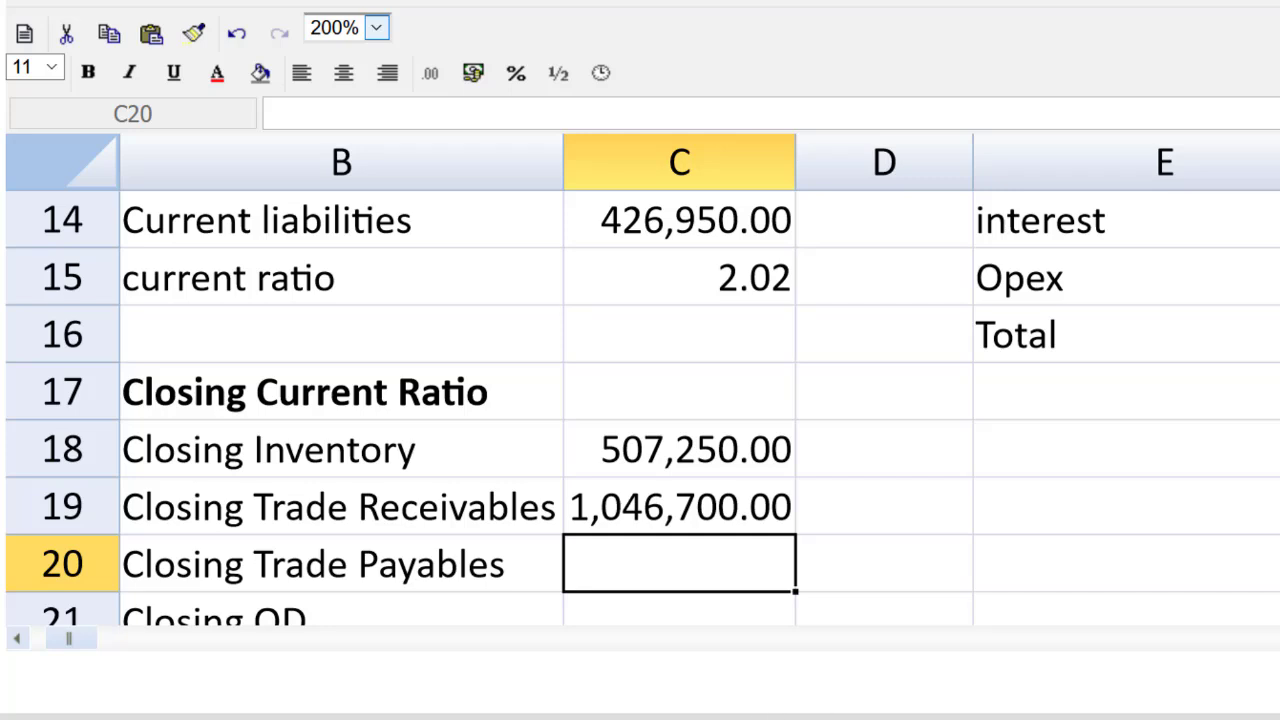
click(735, 525)
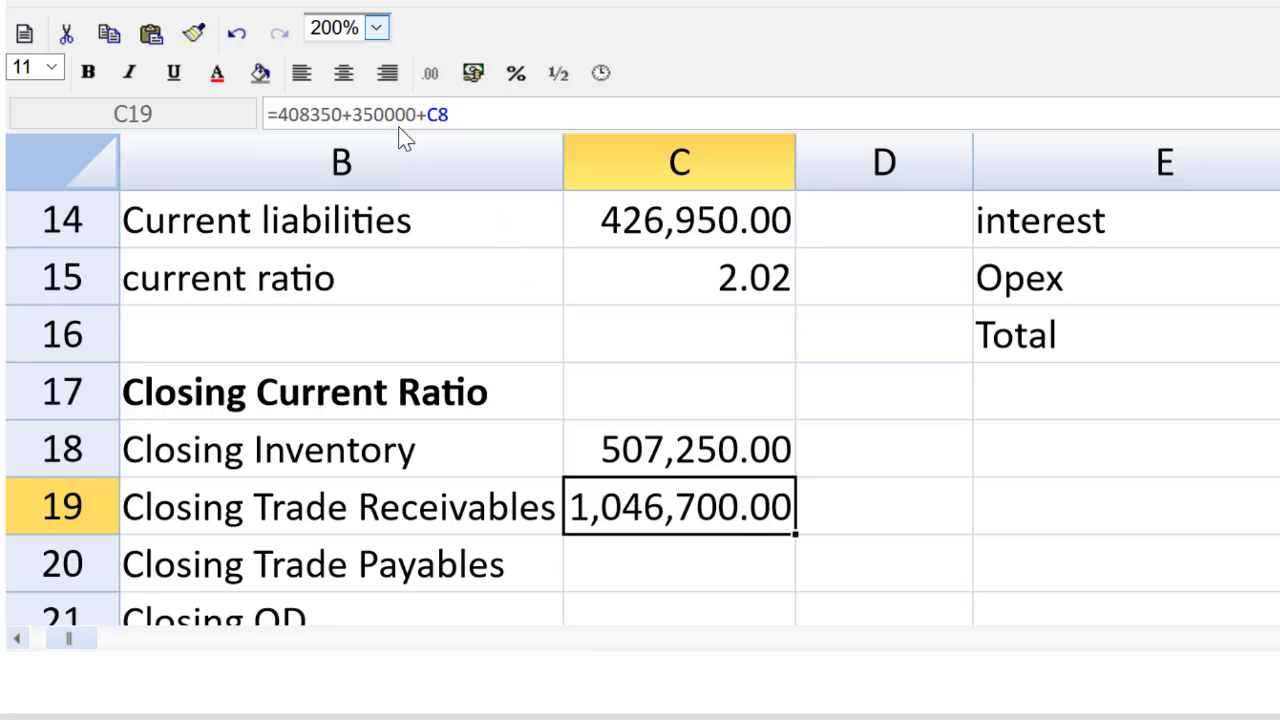
click(426, 116)
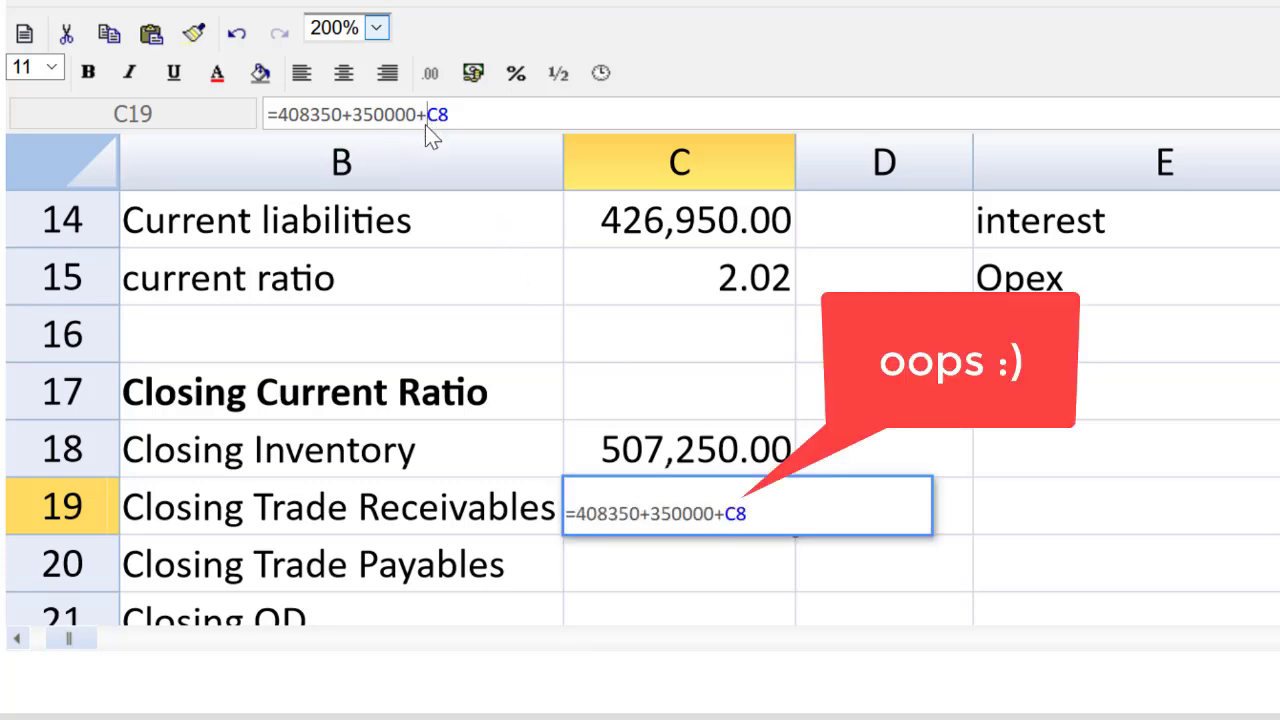
key(BackSpace)
text(-)
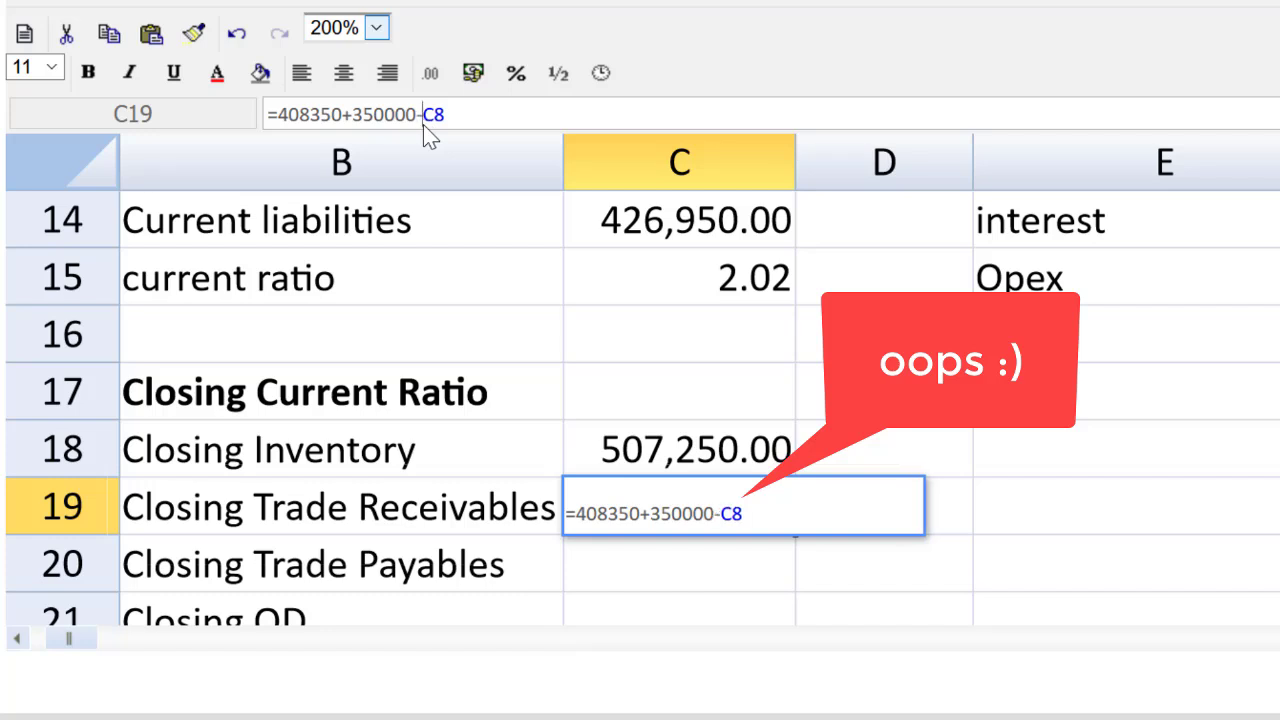
key(Return)
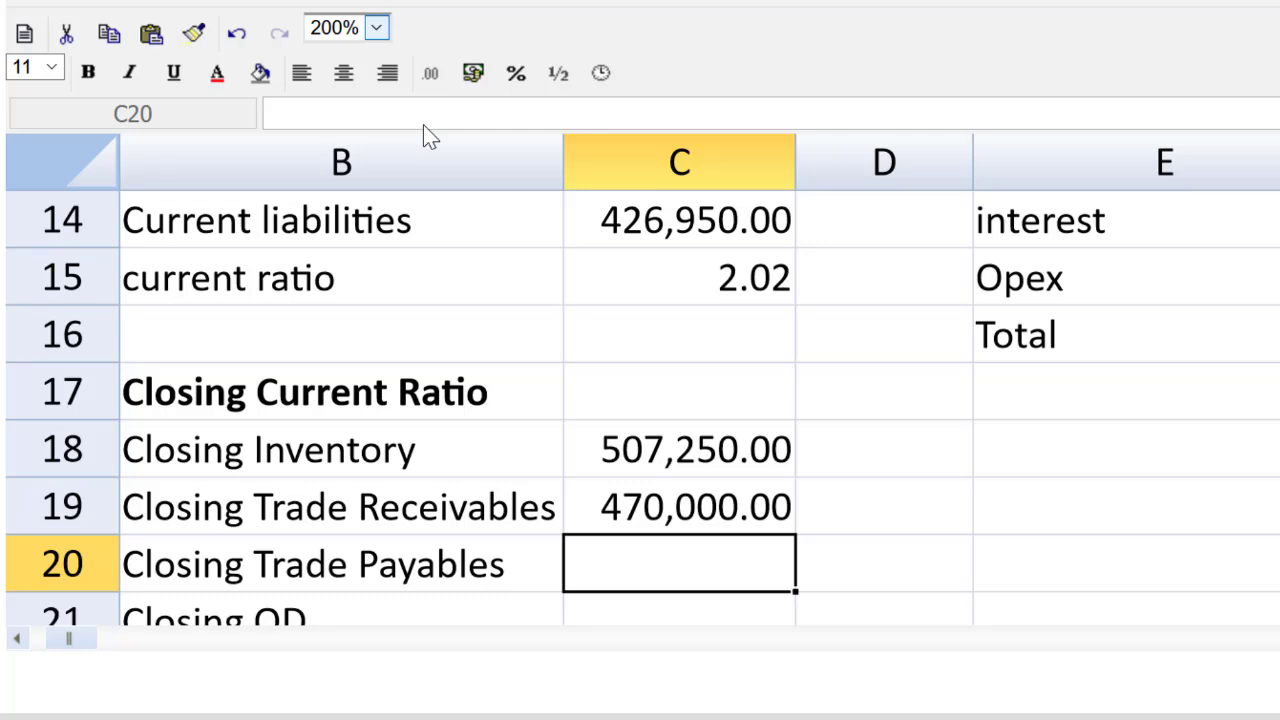
Step: Enter closing trade payables as 186,700 plus 250,000 less supplier payments, giving 306,010
text(=)
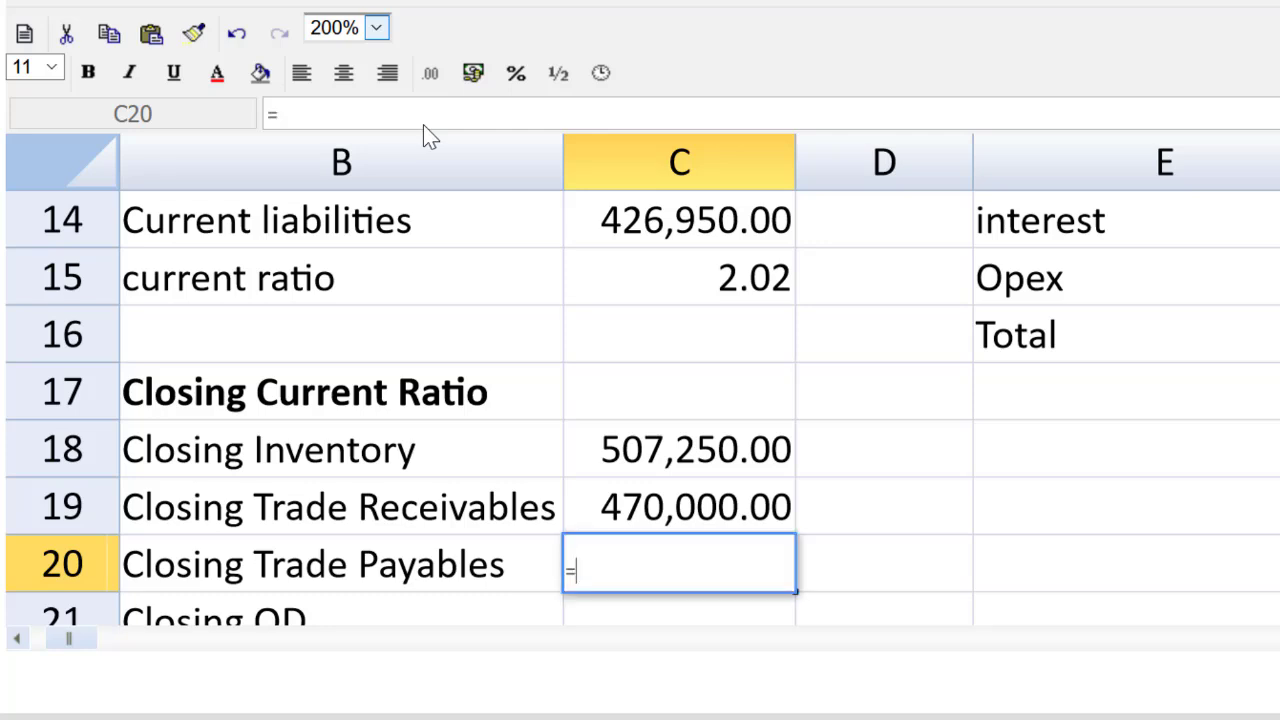
text(186700)
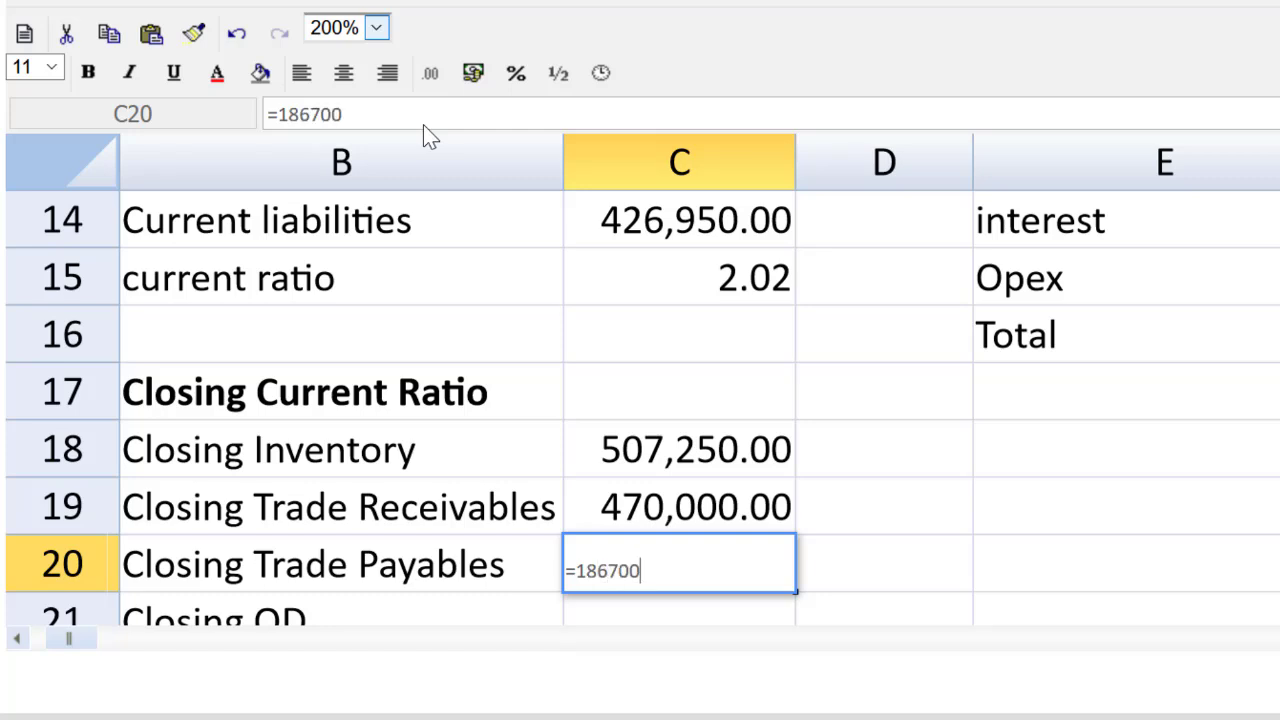
text(+250)
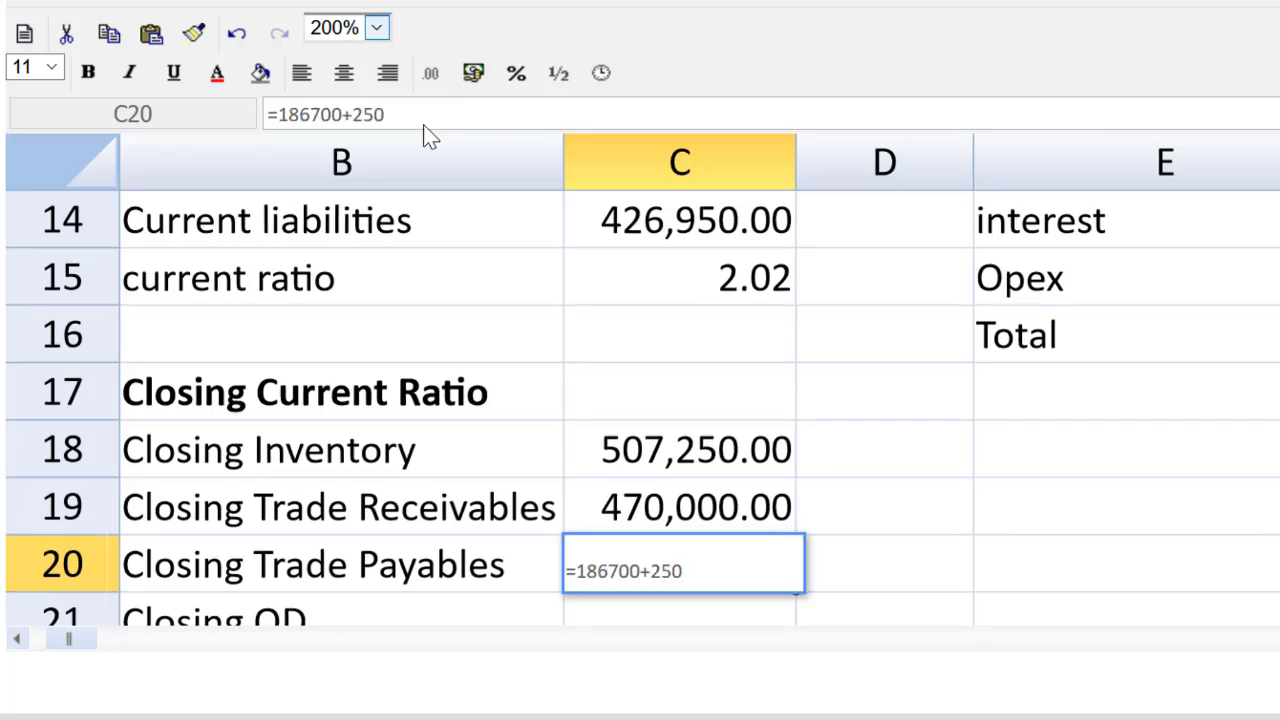
text(000-)
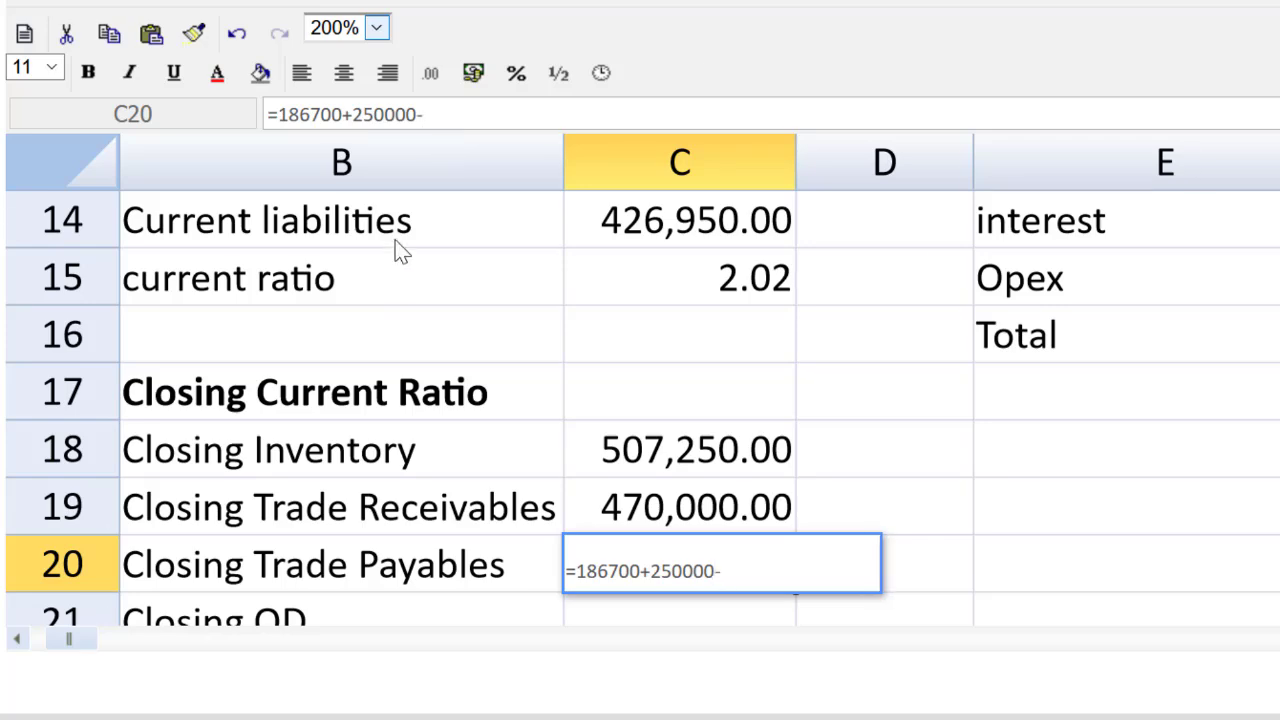
click(383, 33)
click(369, 135)
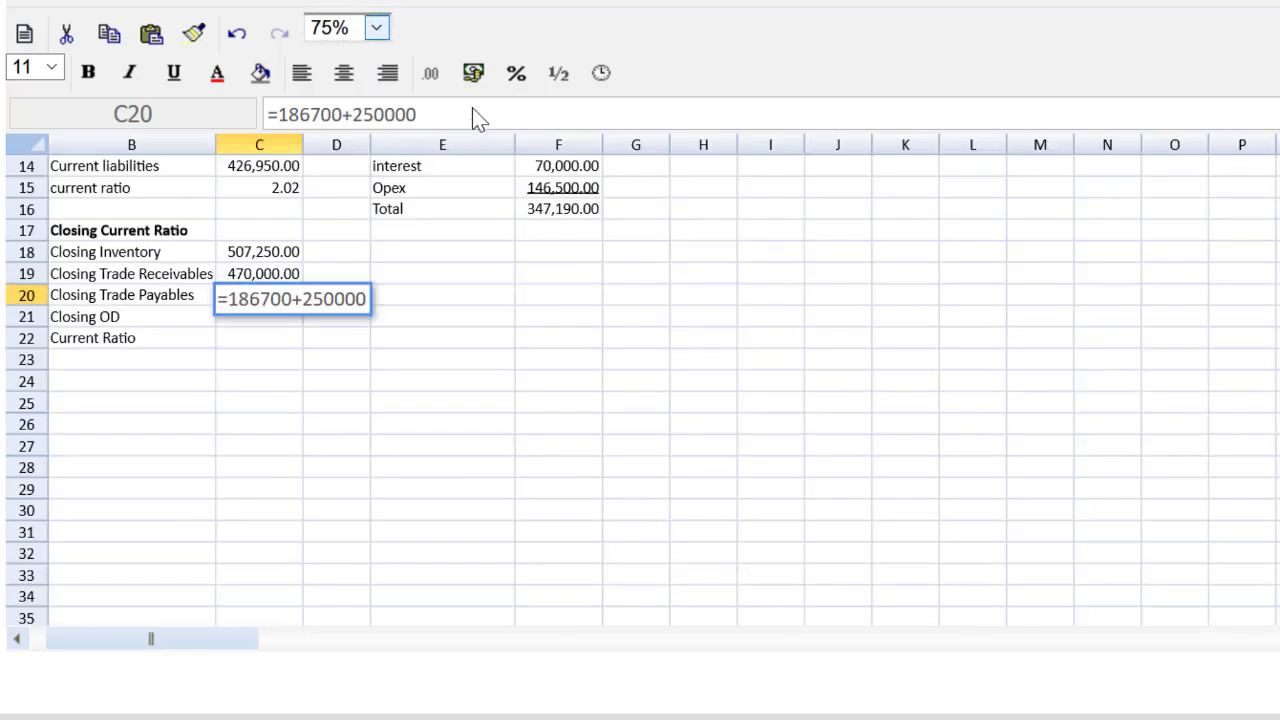
scroll(560, 300, up, 1)
scroll(560, 300, up, 1)
click(570, 231)
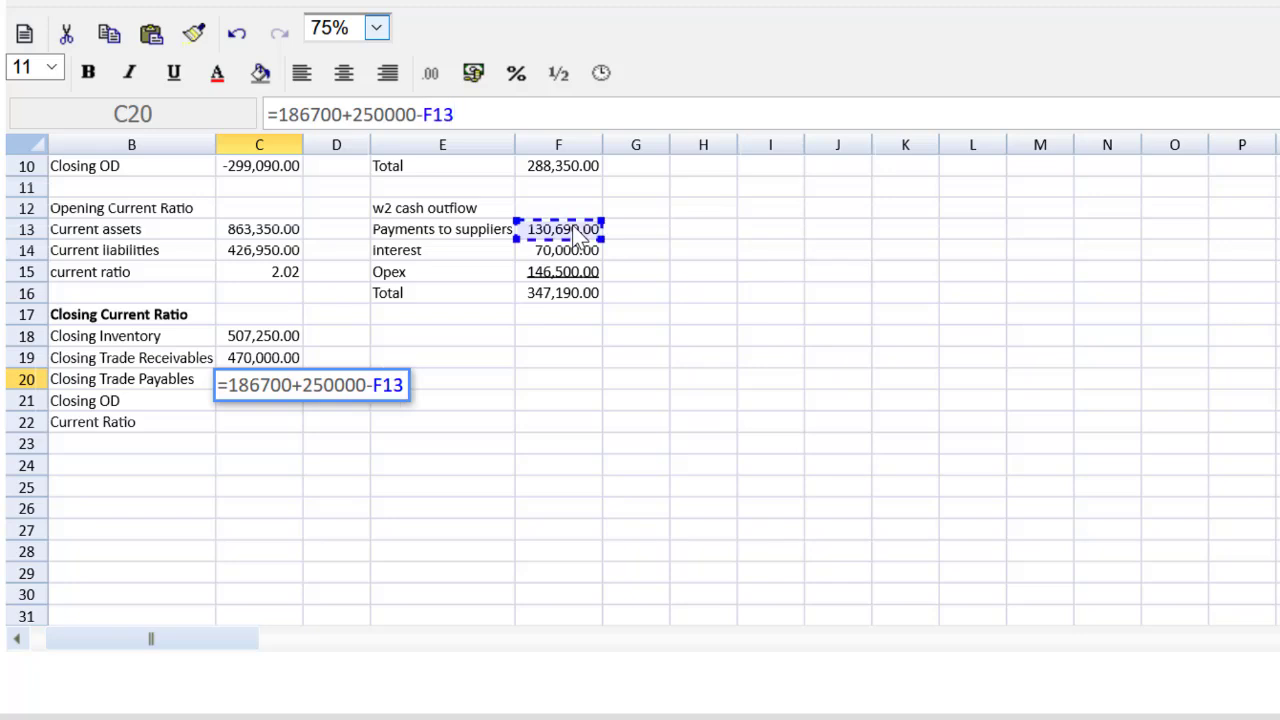
key(Return)
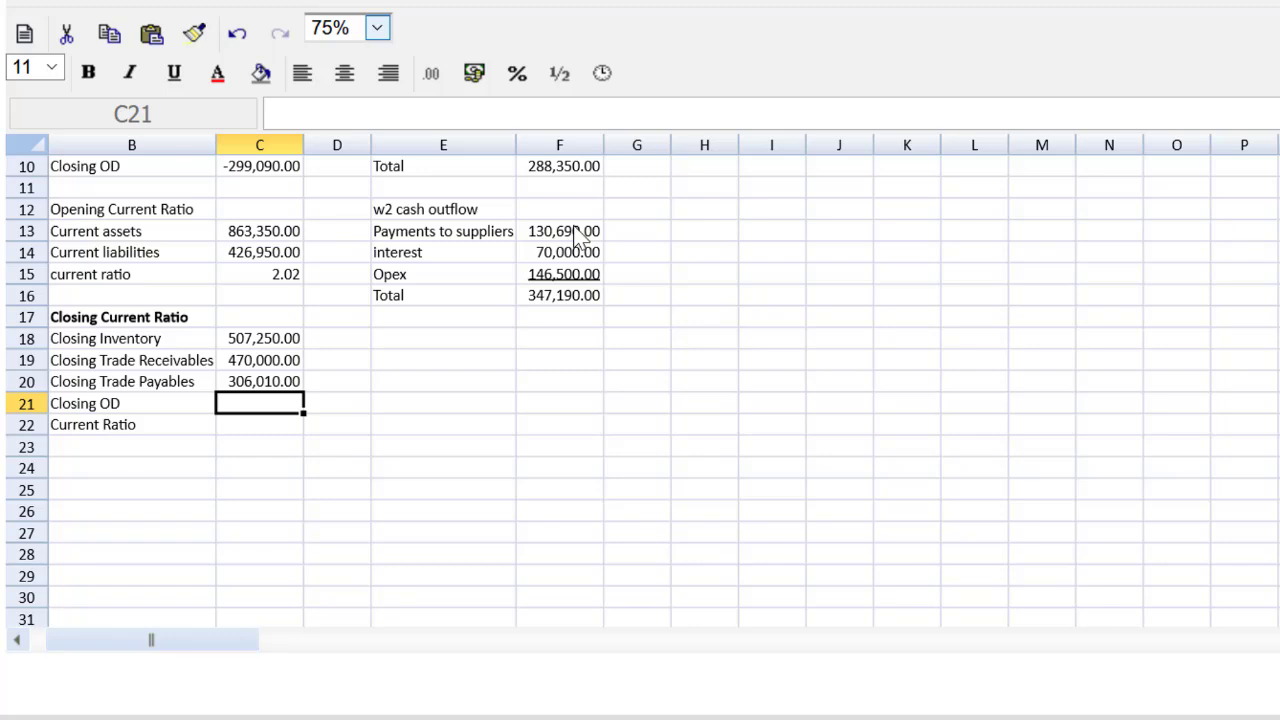
Step: Enter =-C10 in C21 so the closing overdraft reads 299,090.00 as a positive
text(=)
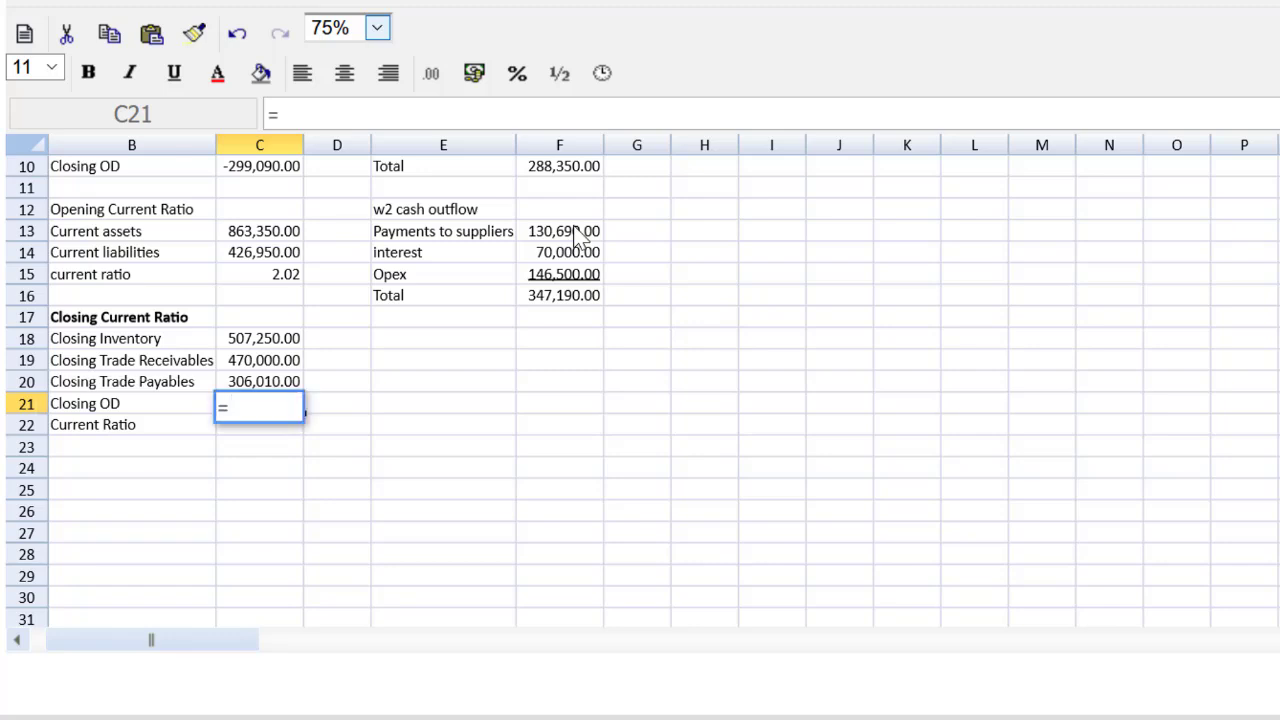
click(248, 176)
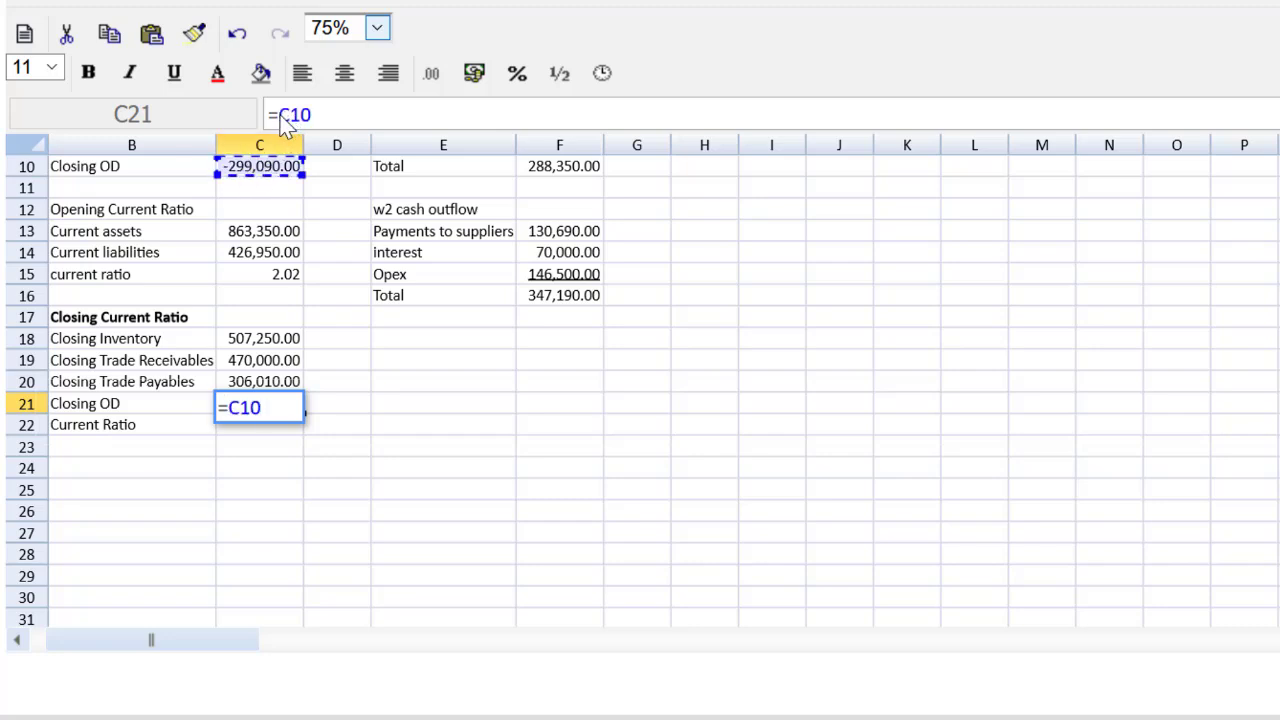
click(281, 116)
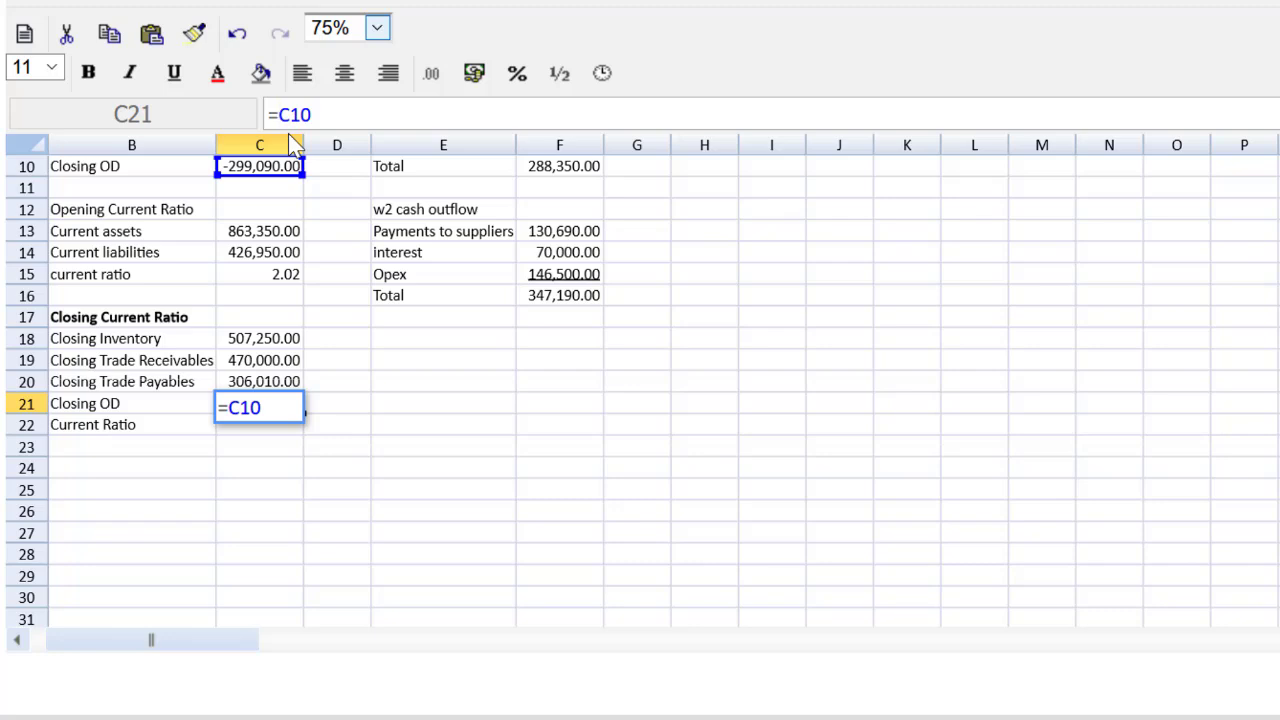
text(-)
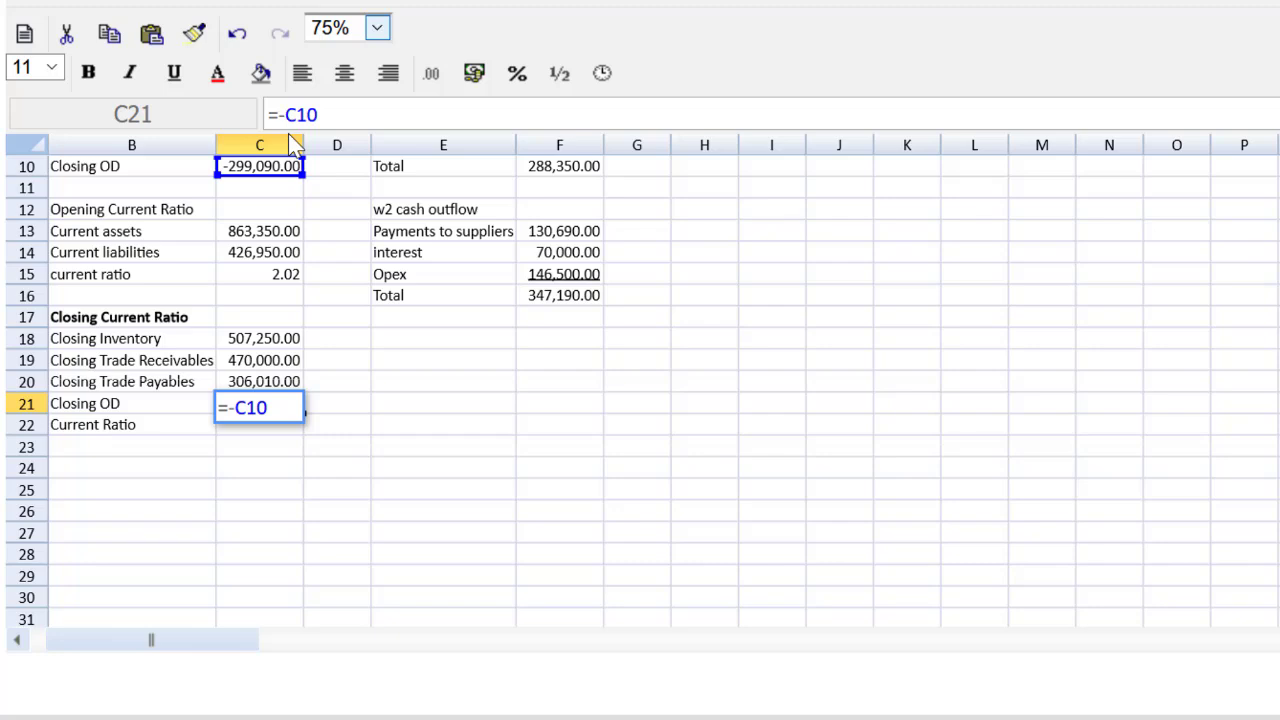
key(Return)
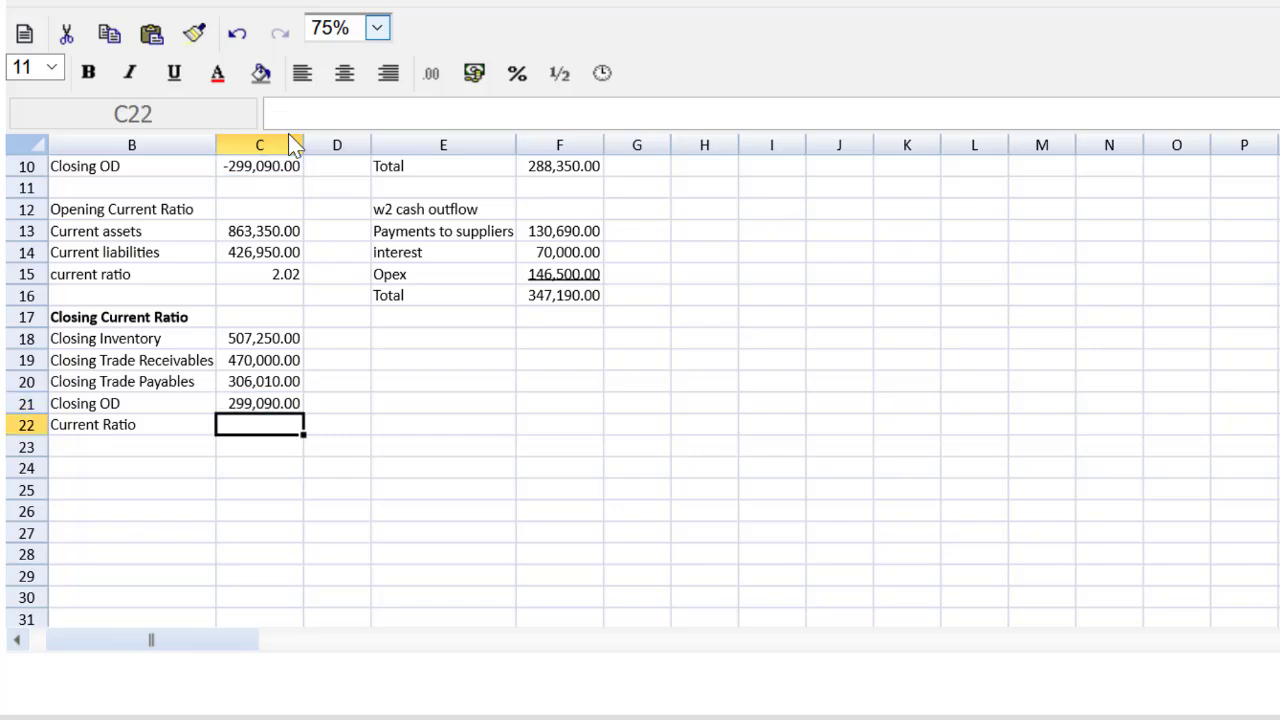
Step: Zoom the sheet to 200% and select the empty Current Ratio cell C22
click(378, 30)
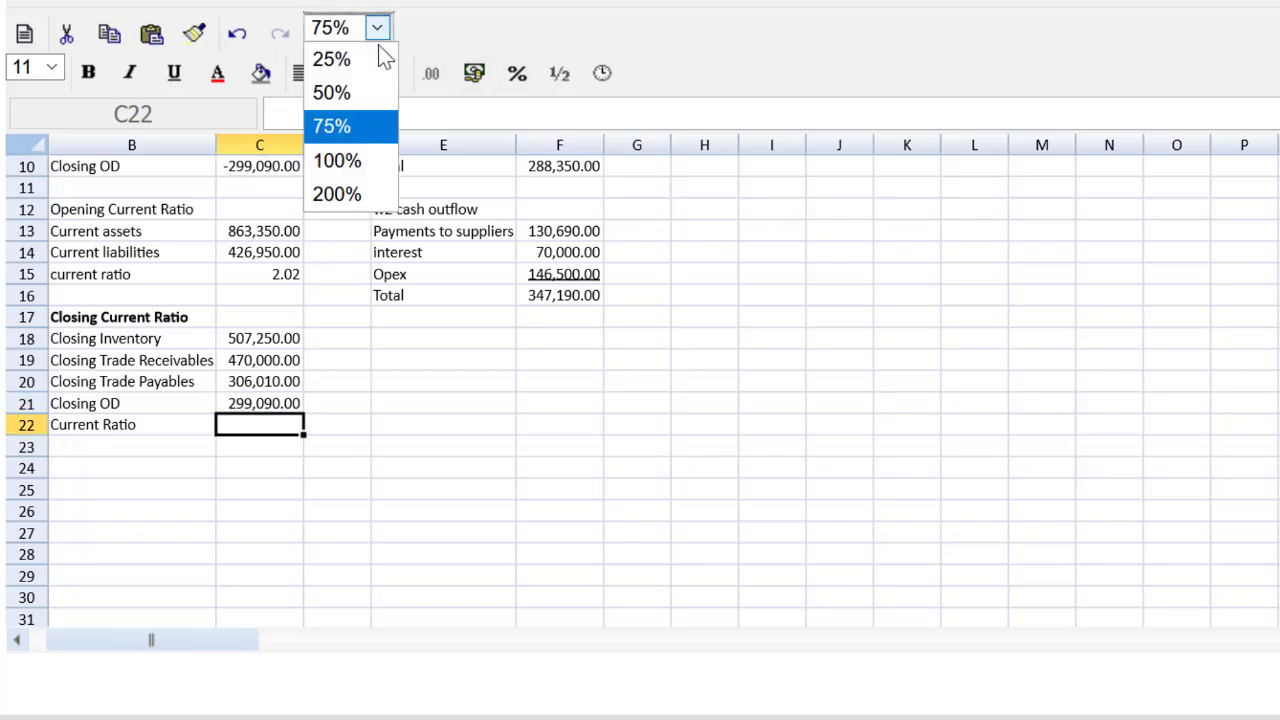
click(362, 193)
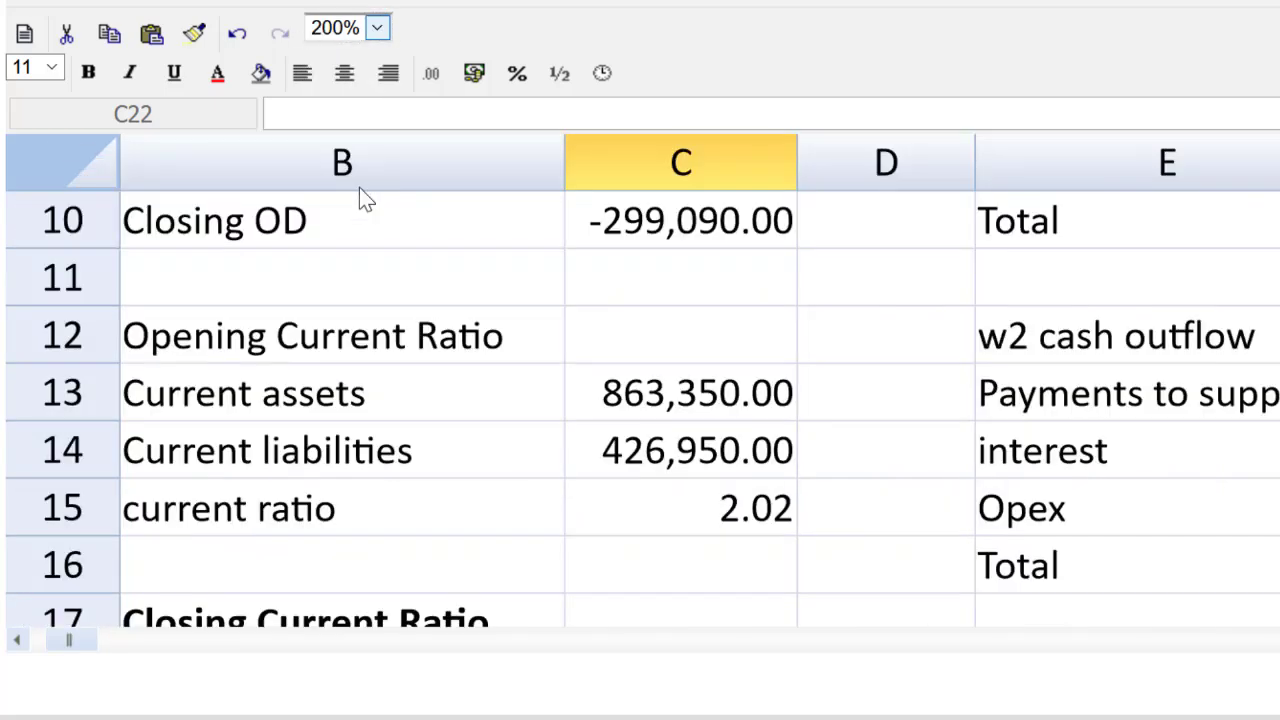
click(543, 447)
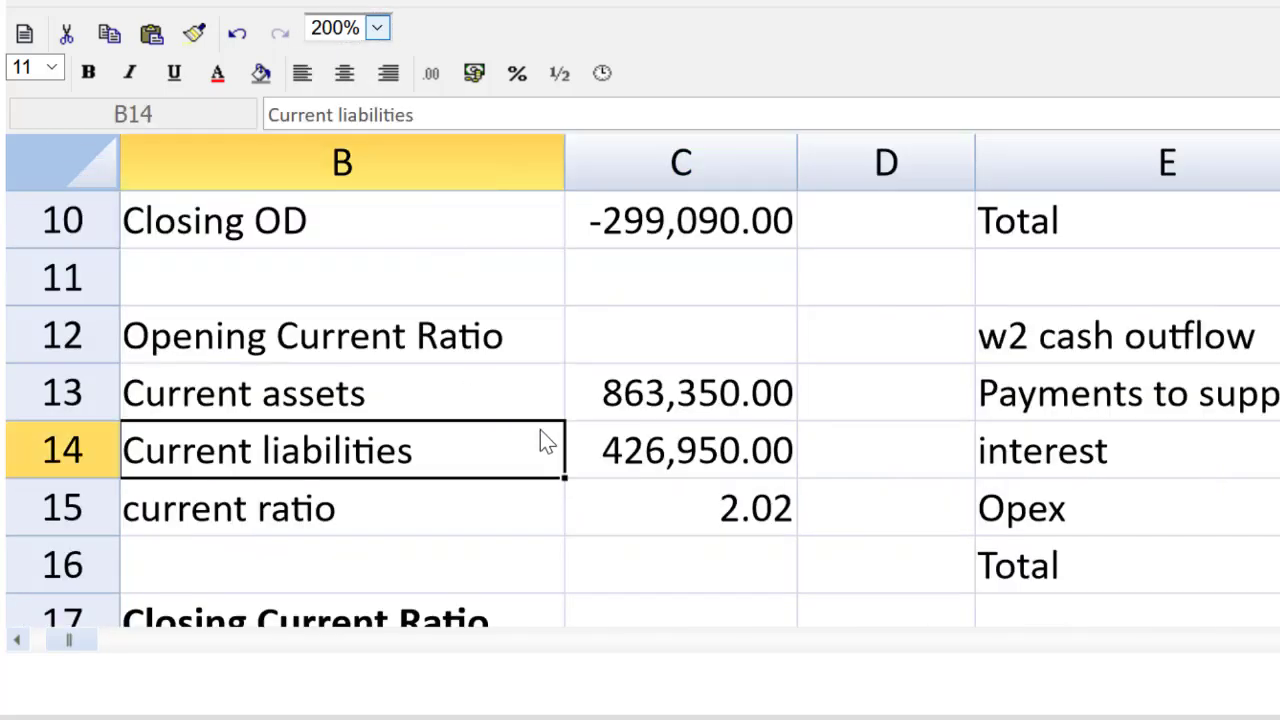
key(Down)
key(Down)
key(Down)
key(Down)
key(Down)
key(Down)
key(Down)
key(Down)
key(Down)
key(Down)
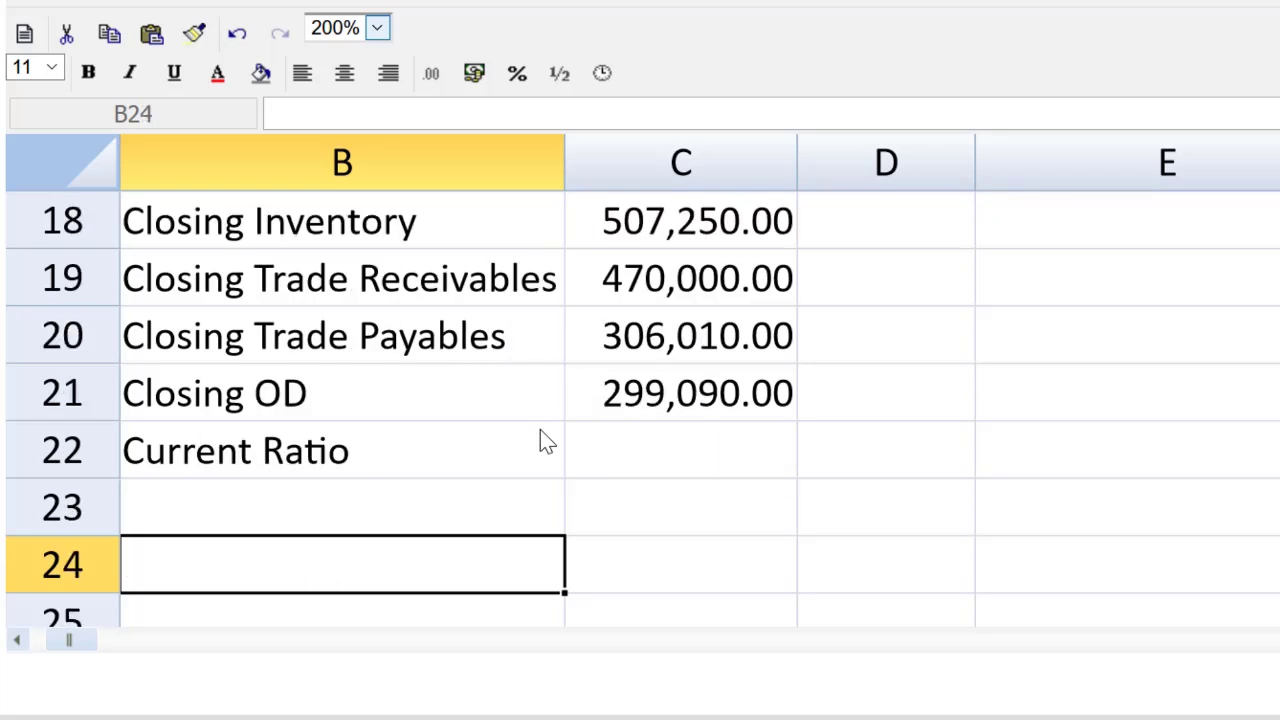
key(Up)
key(Up)
key(Right)
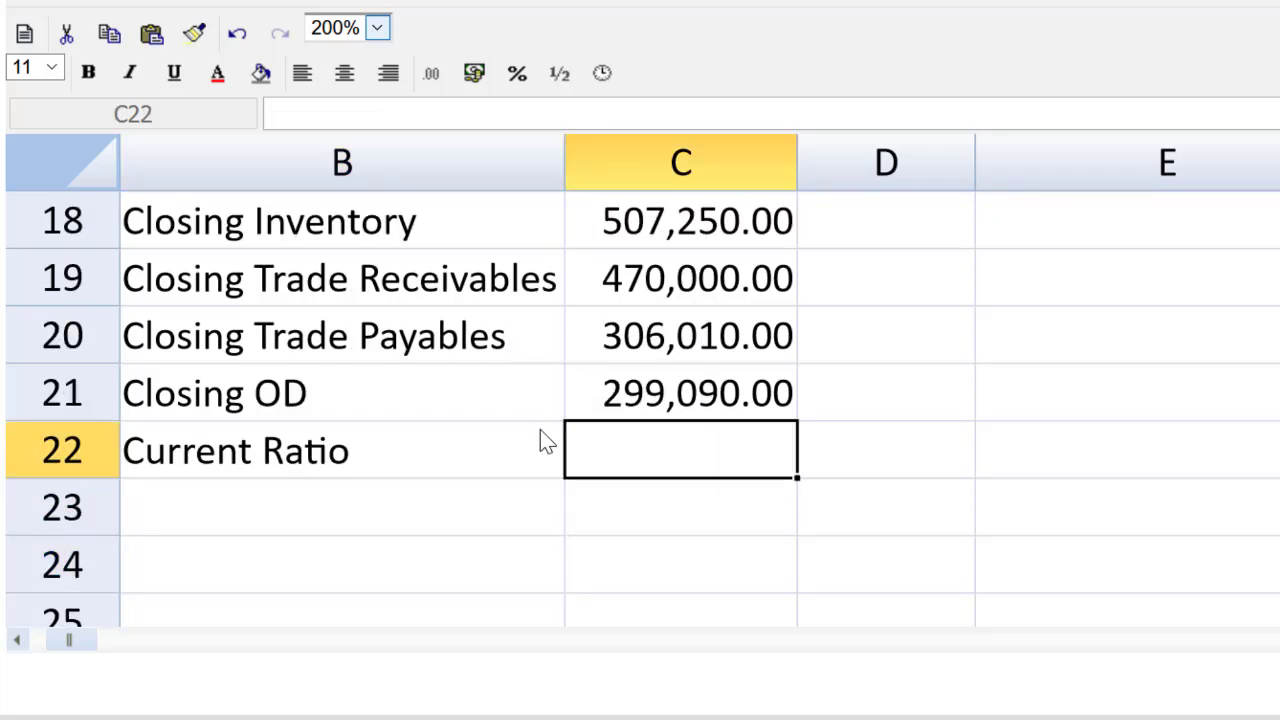
Step: Enter =(C18+C19)/(C20+C21) in C22, giving a closing current ratio of 1.62
text(=)
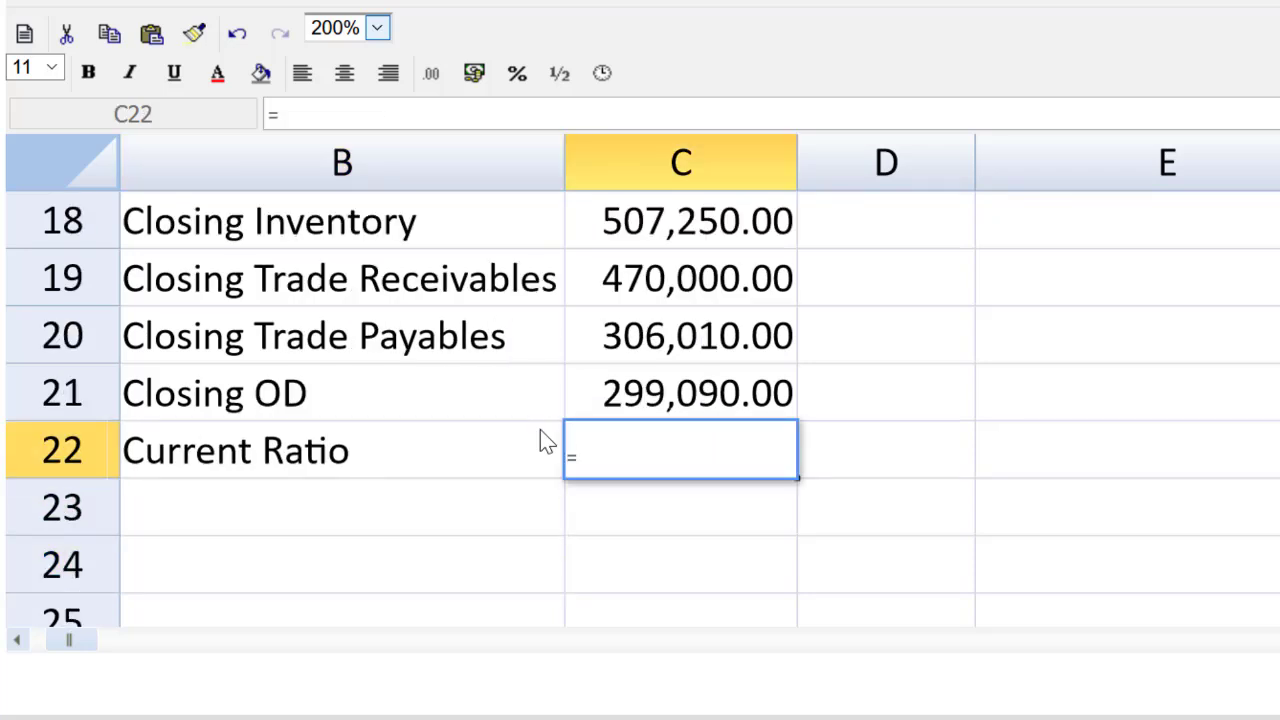
text(()
click(705, 228)
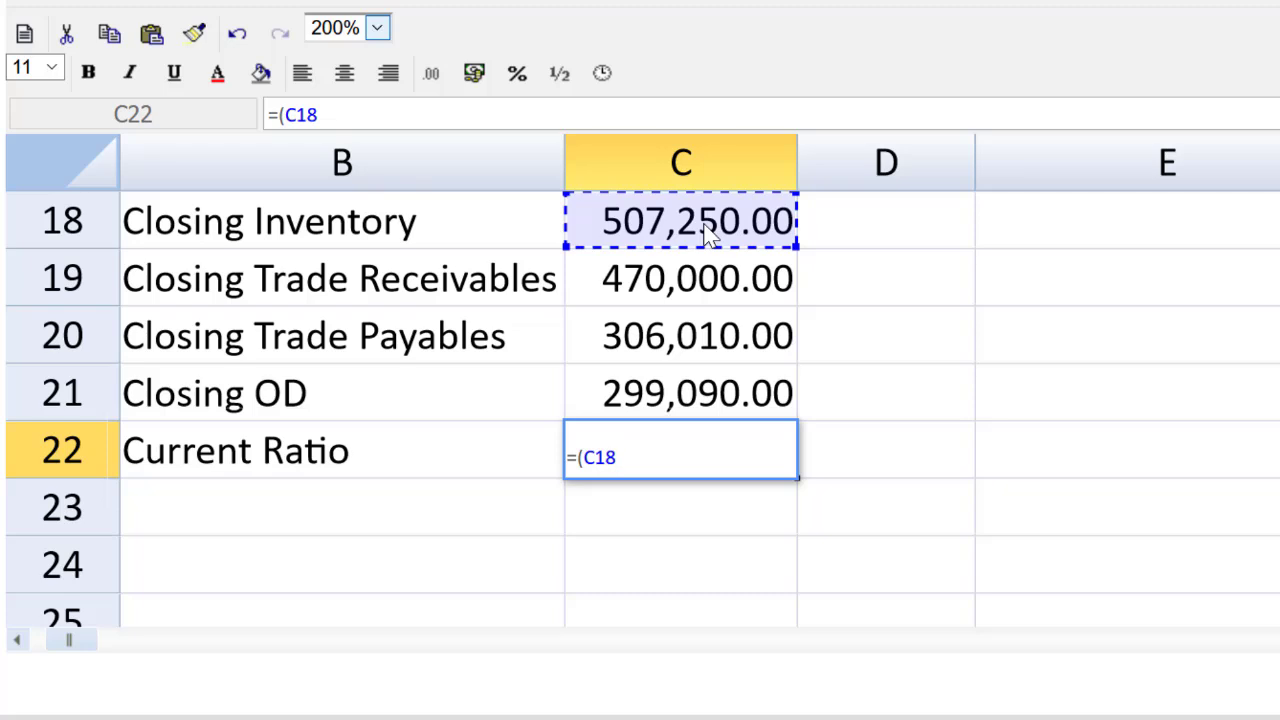
text(+)
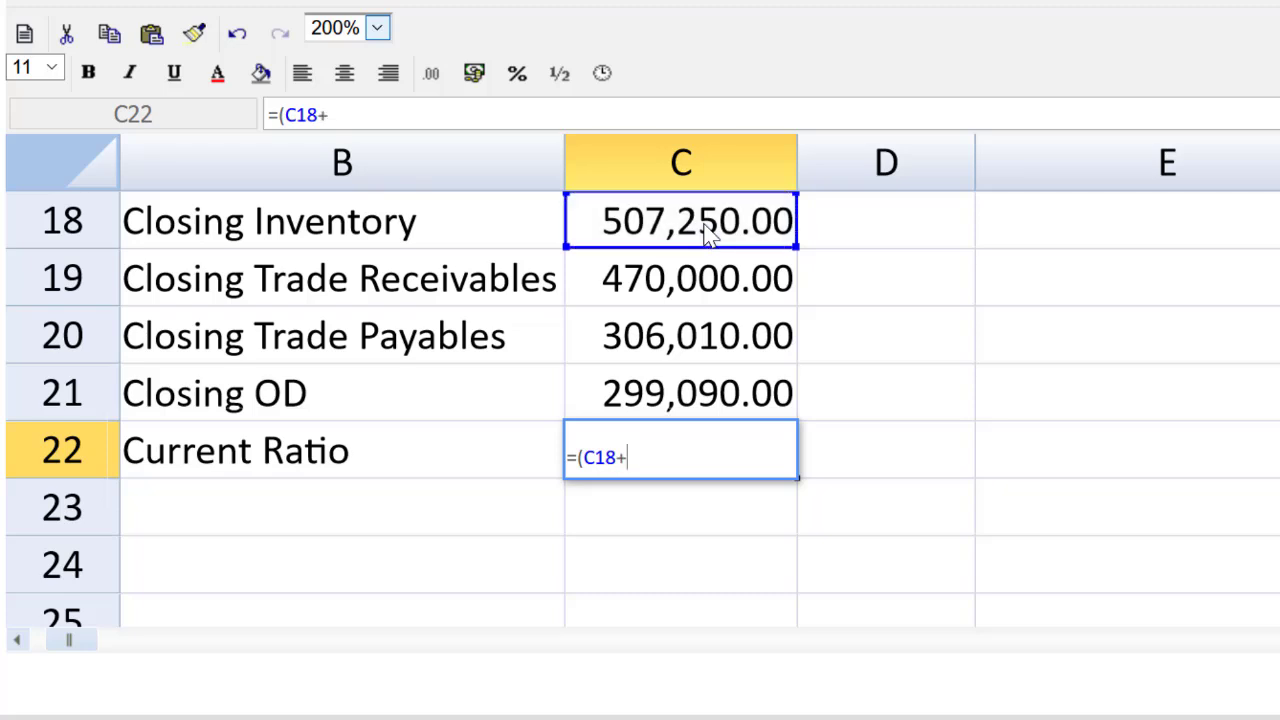
click(674, 270)
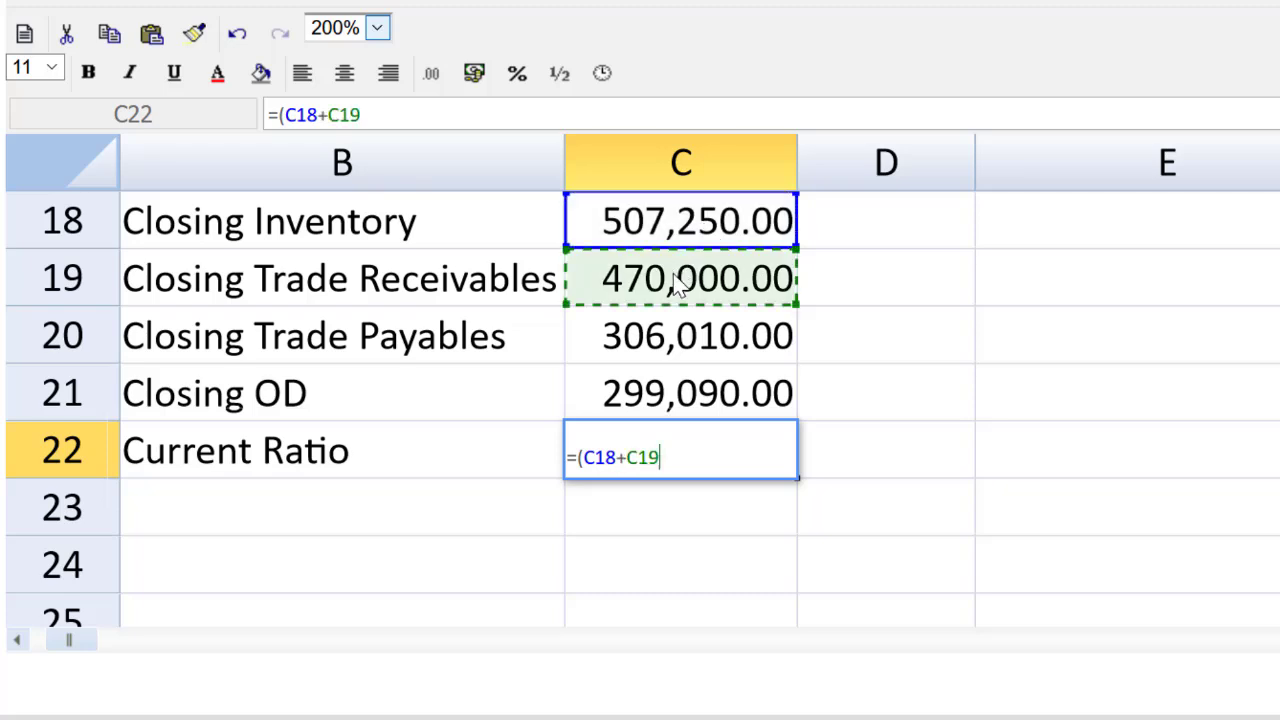
text())
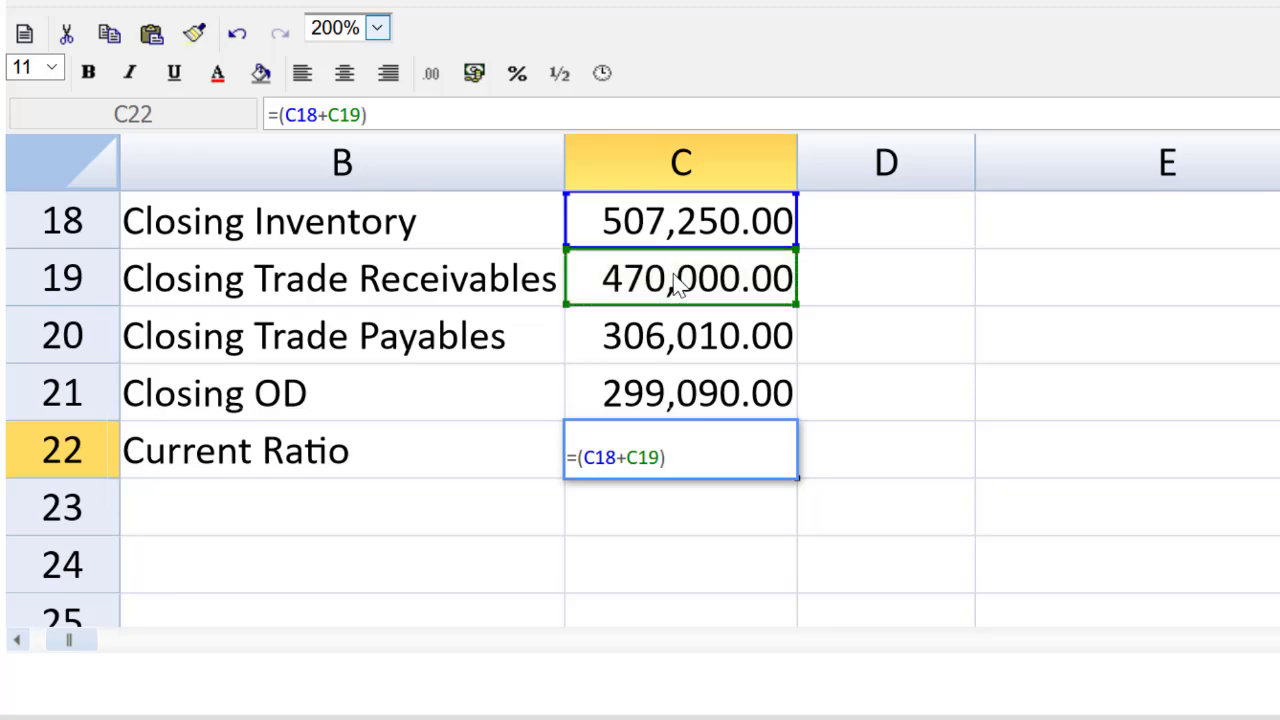
text(/)
text(()
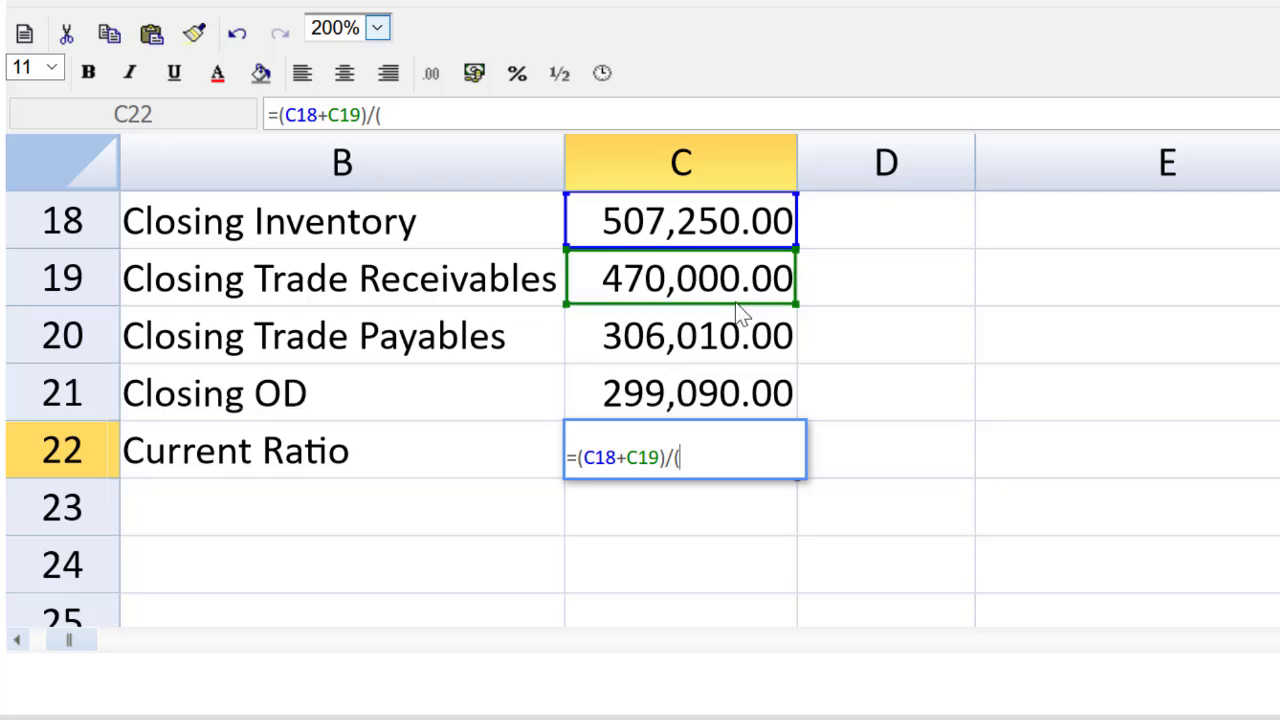
click(716, 337)
text(+)
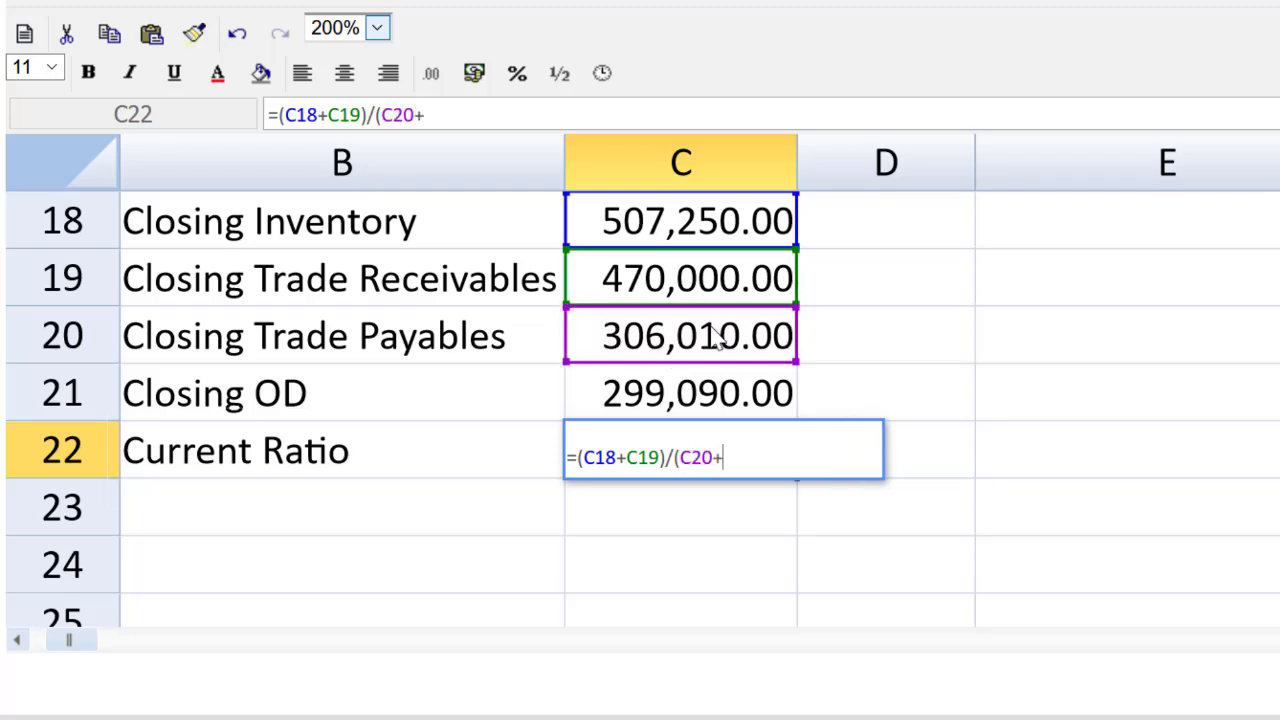
click(677, 390)
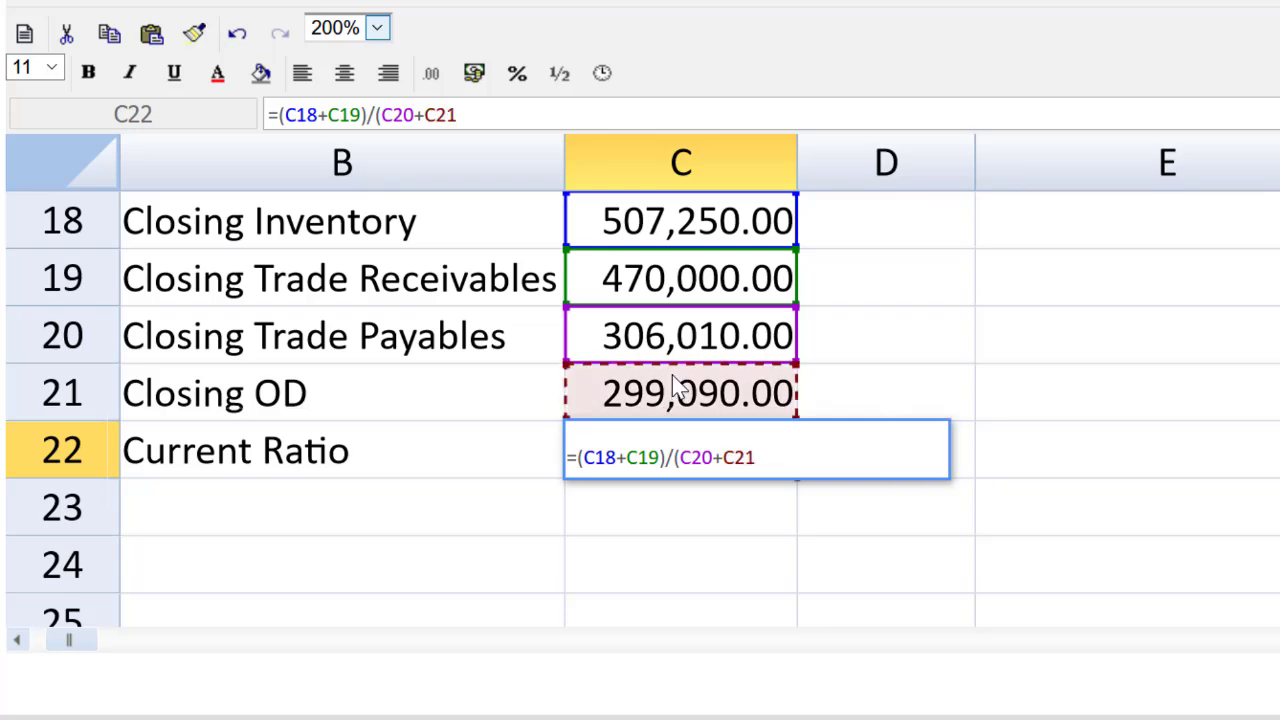
text())
key(Return)
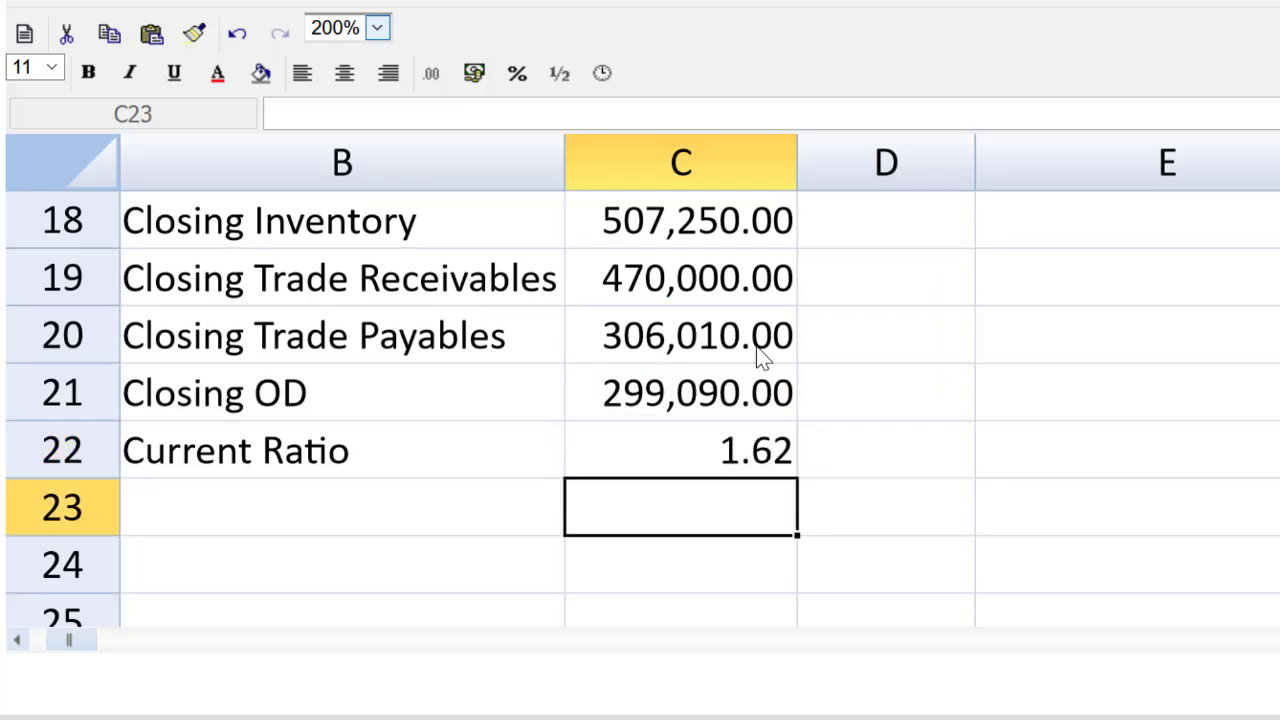
Step: Return zoom to 100% and autofit column F to show 2,100,000.00
click(377, 30)
click(337, 160)
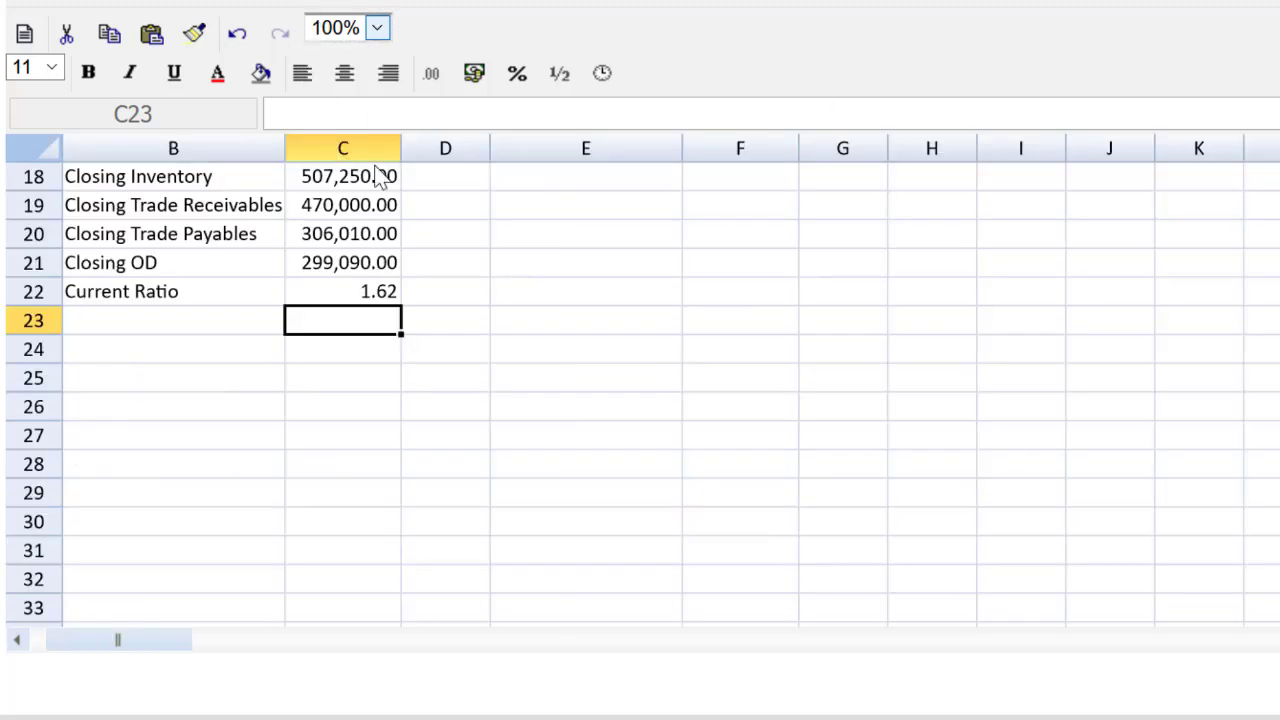
scroll(400, 400, up, 1)
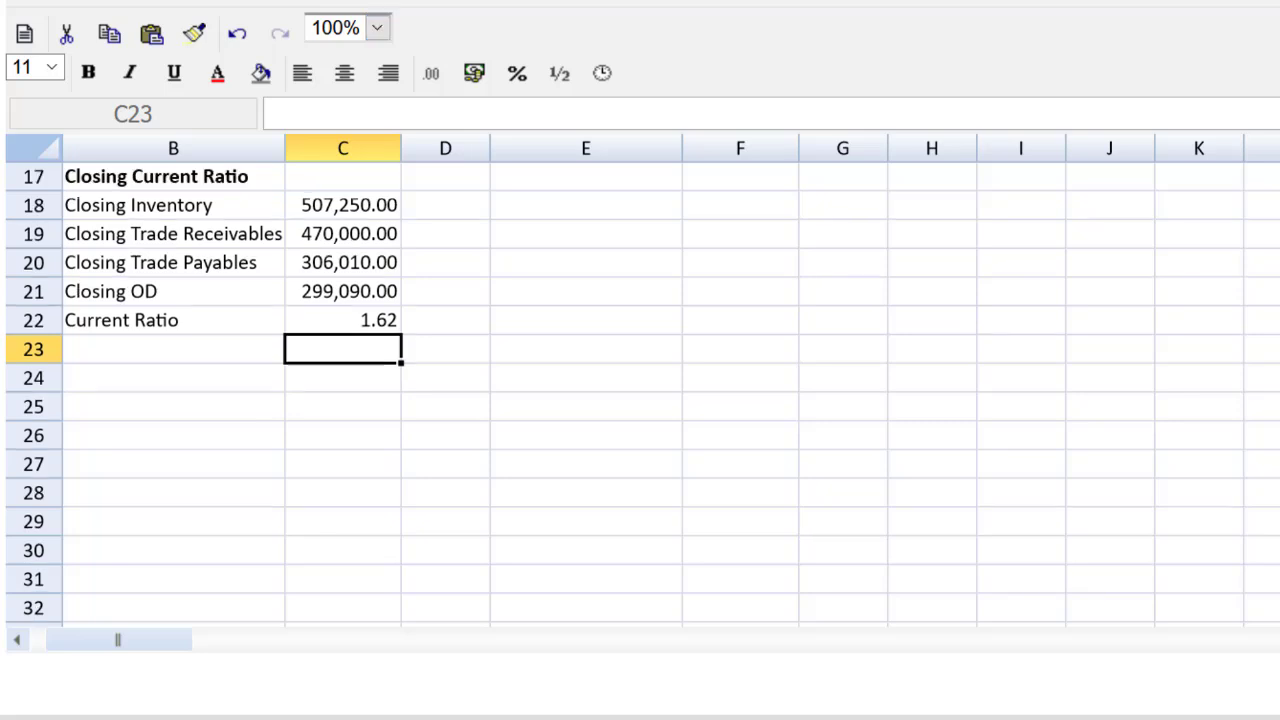
scroll(400, 400, up, 3)
scroll(400, 400, up, 1)
scroll(400, 400, up, 1)
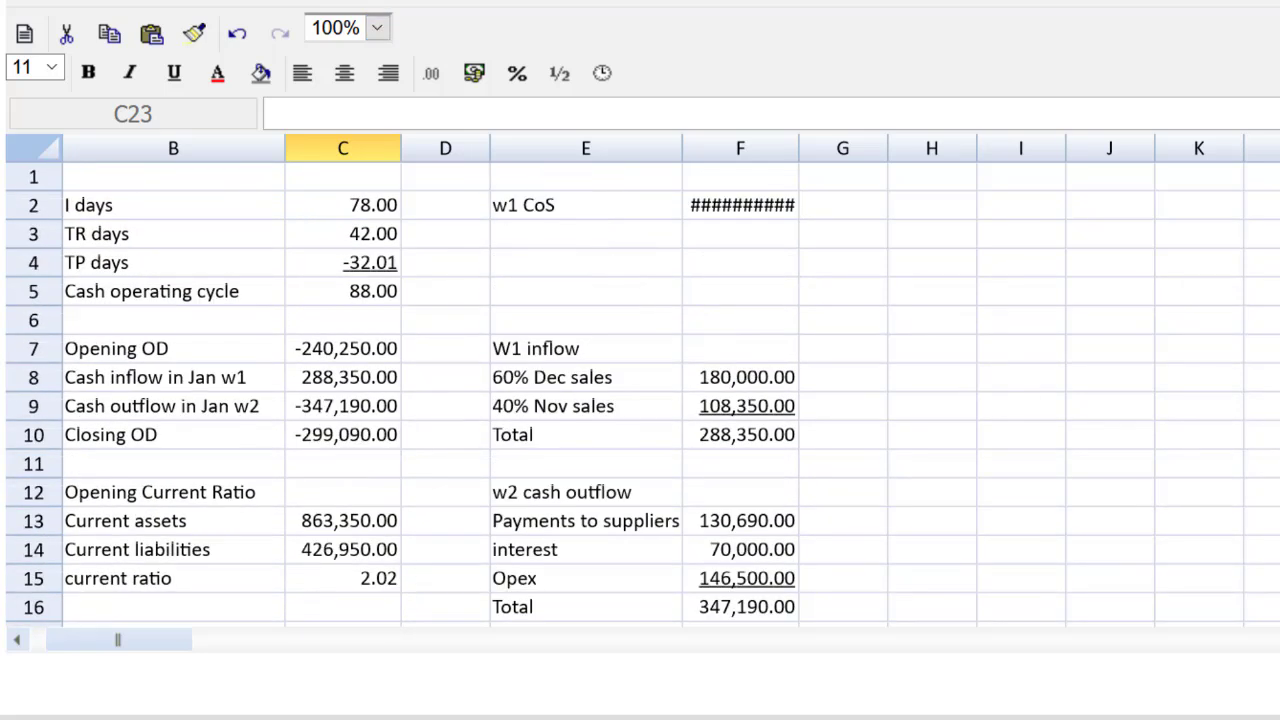
double_click(800, 148)
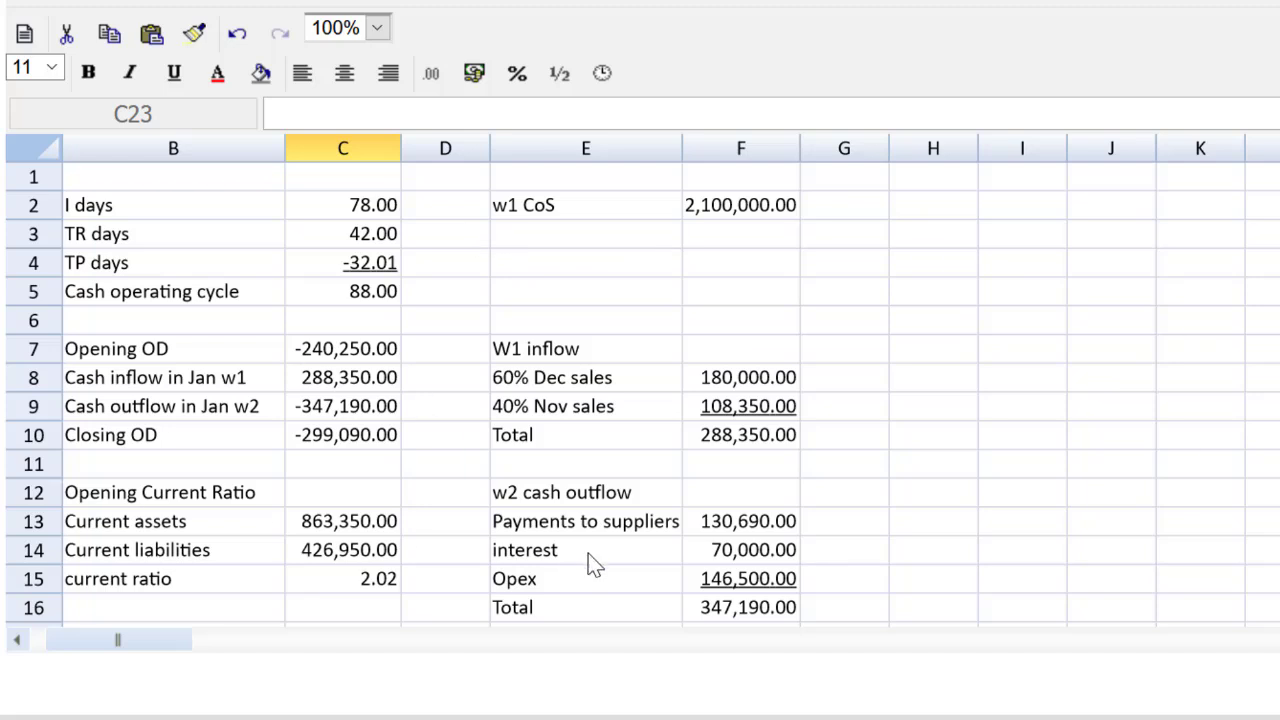
Step: Scroll down and back up to review the completed Ai–Aiii answers
drag(117, 640, 37, 648)
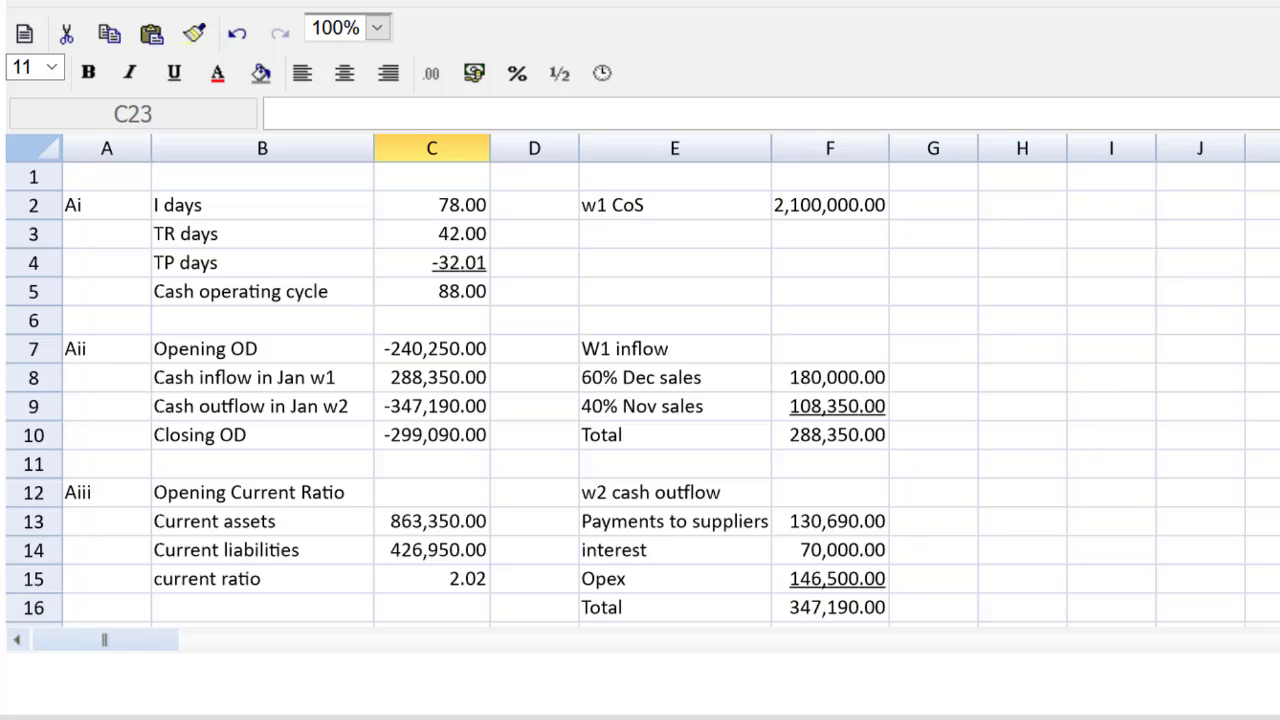
scroll(455, 394, down, 1)
scroll(455, 394, down, 1)
scroll(455, 394, down, 1)
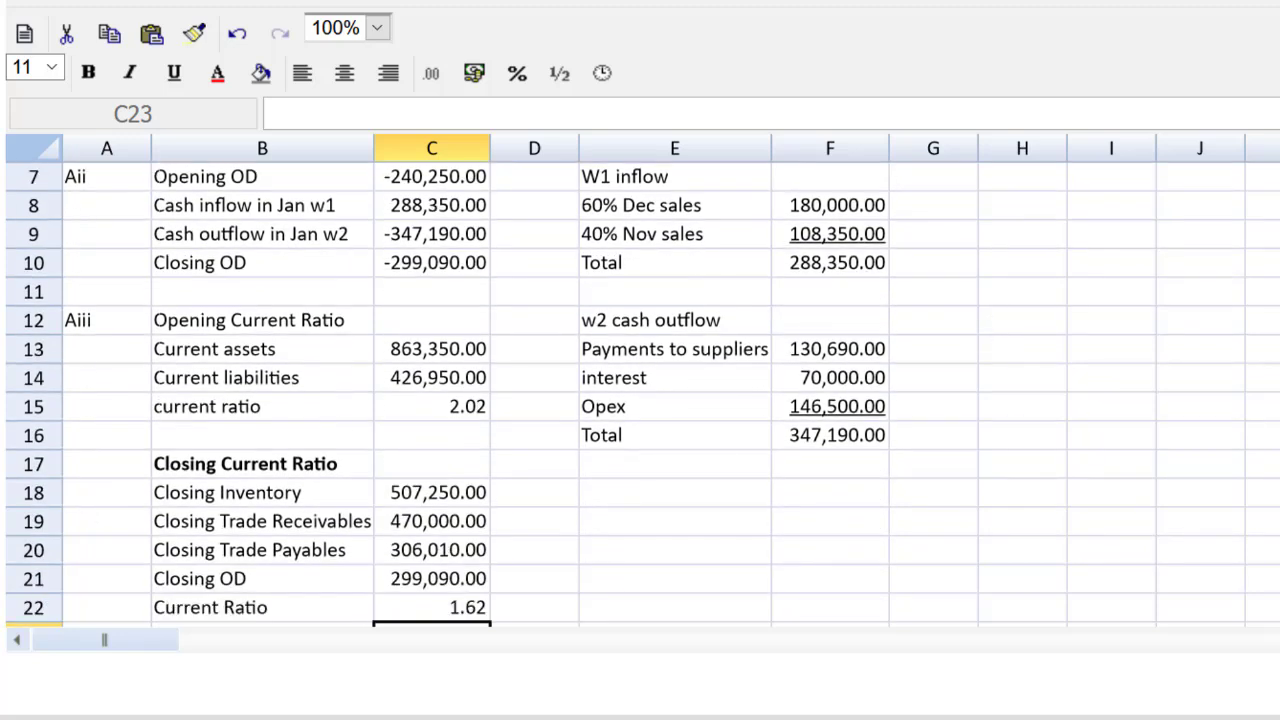
scroll(455, 394, down, 1)
scroll(446, 398, up, 1)
scroll(446, 398, up, 2)
scroll(446, 398, up, 1)
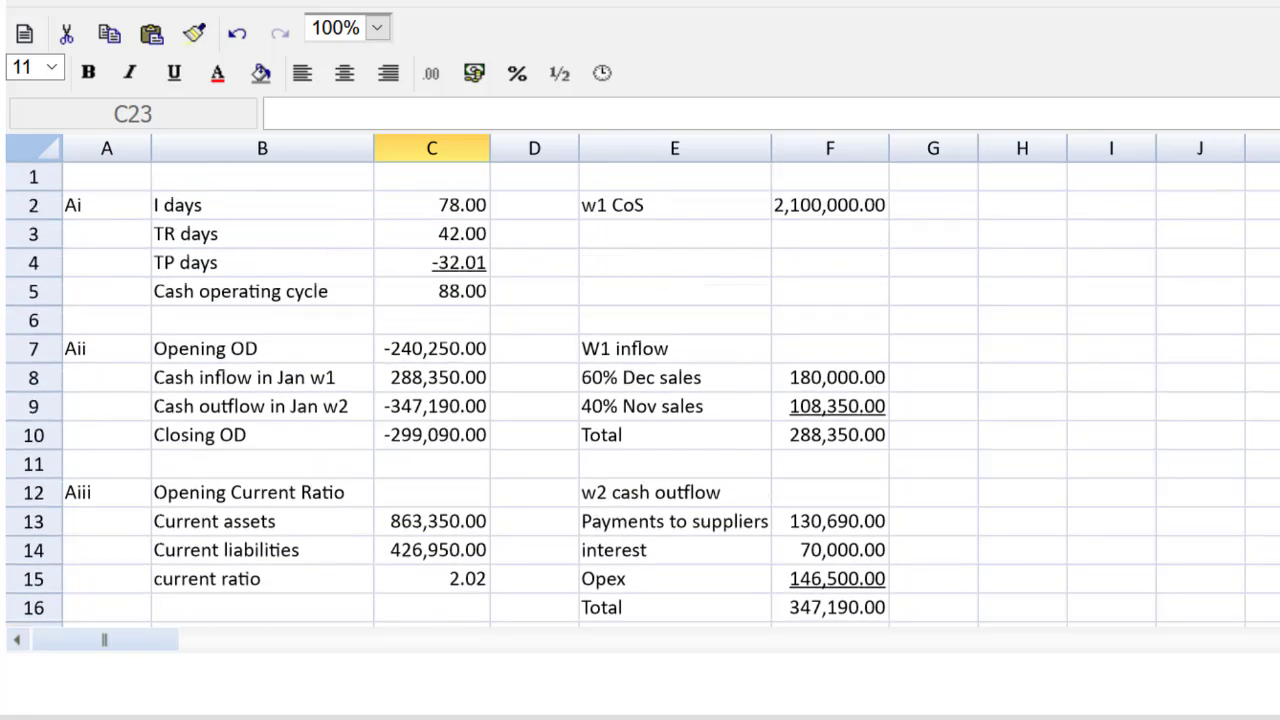